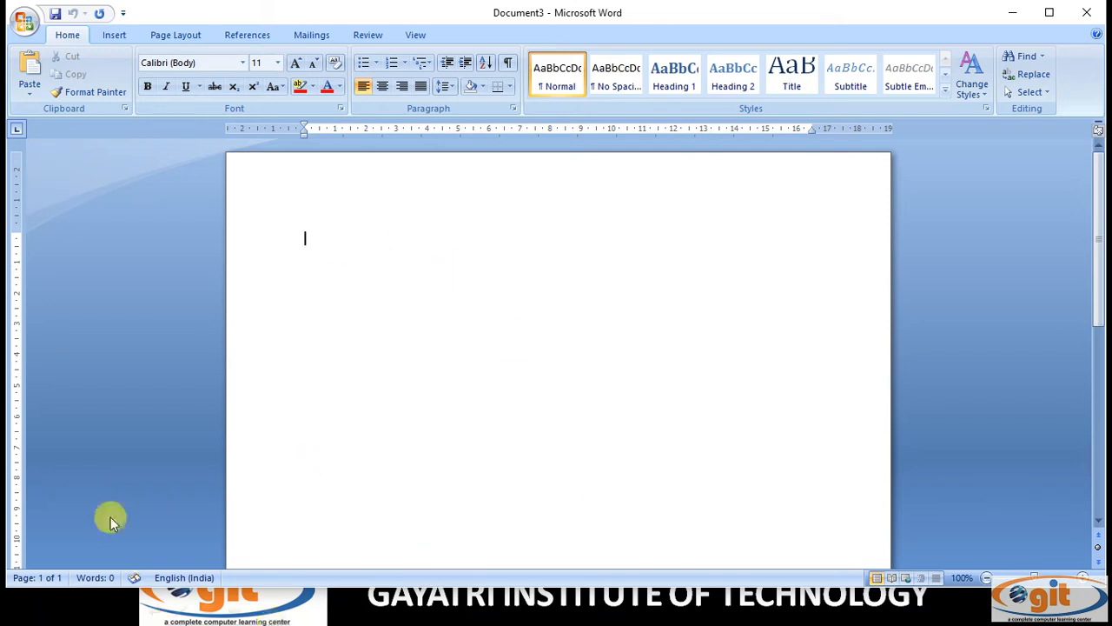
Enlarge the font to 28 pt and indent two tab stops toward the page centre
left_click(295, 63)
left_click(296, 63)
left_click(296, 63)
left_click(295, 62)
left_click(295, 63)
left_click(295, 63)
left_click(296, 63)
left_click(296, 63)
left_click(296, 63)
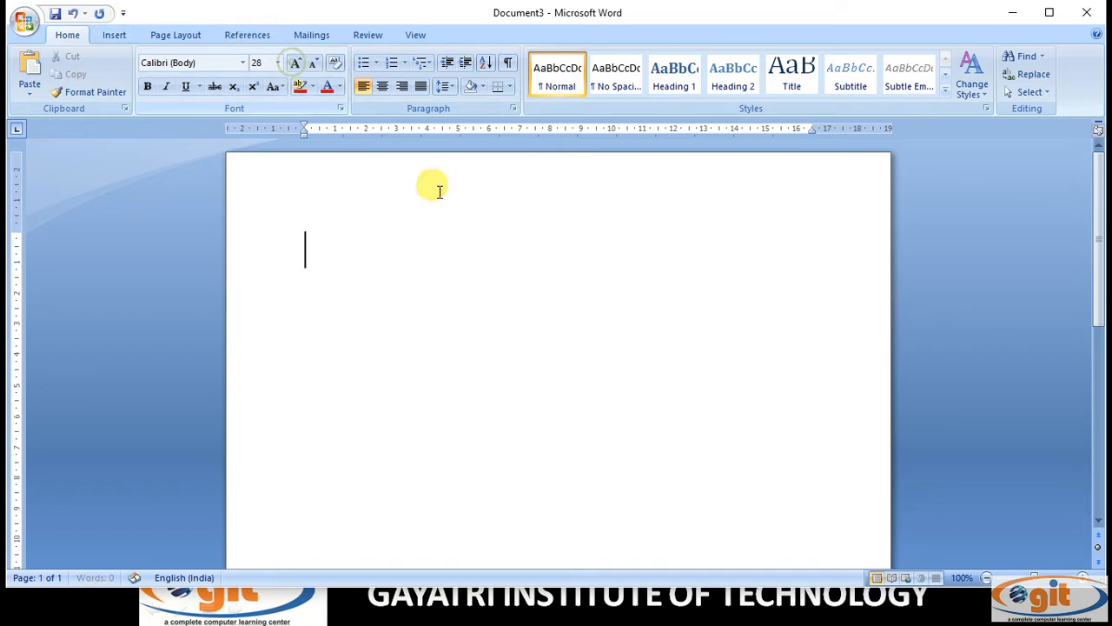
key("Tab")
key("Tab")
key("Tab")
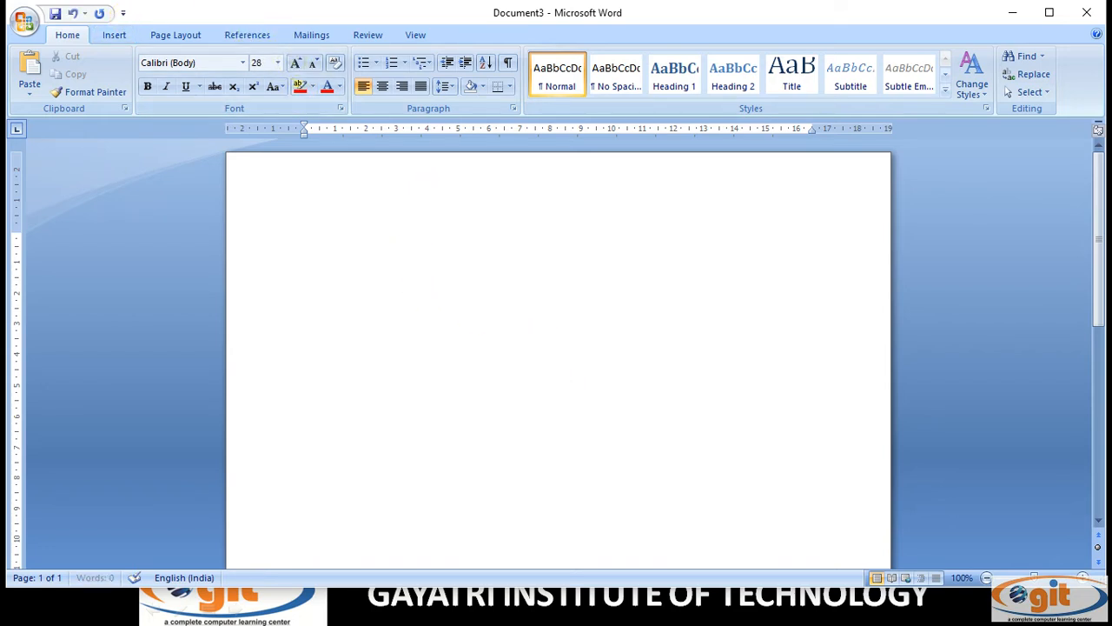
key("Tab")
Type the heading STUDENT RECORD and start a new line below it
type("STUDENT REO")
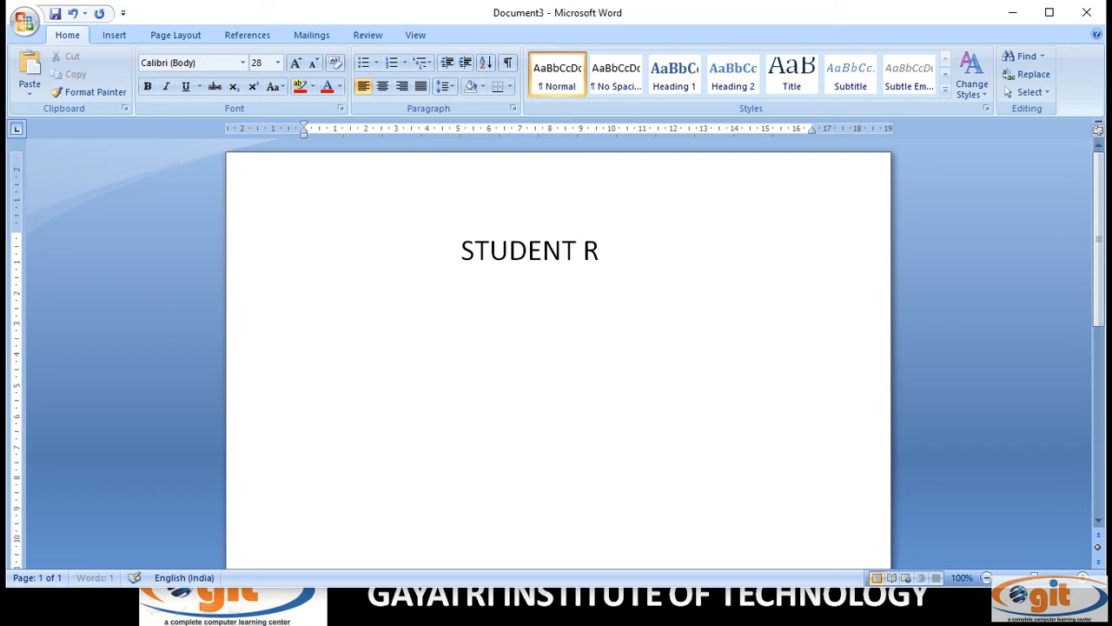
key("BackSpace")
type("CORD")
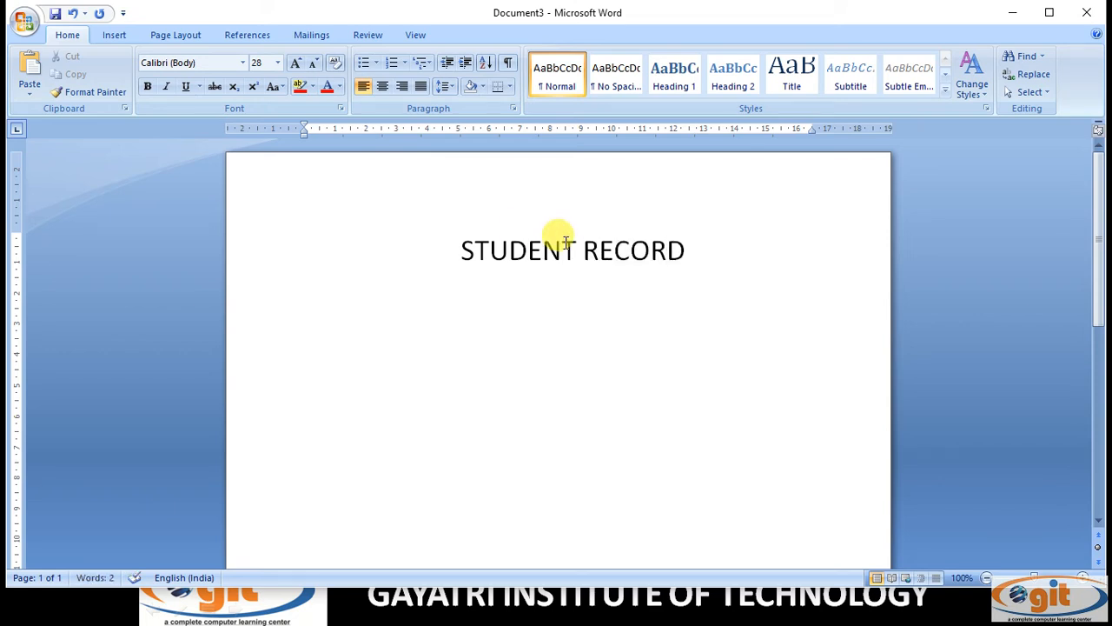
key("Return")
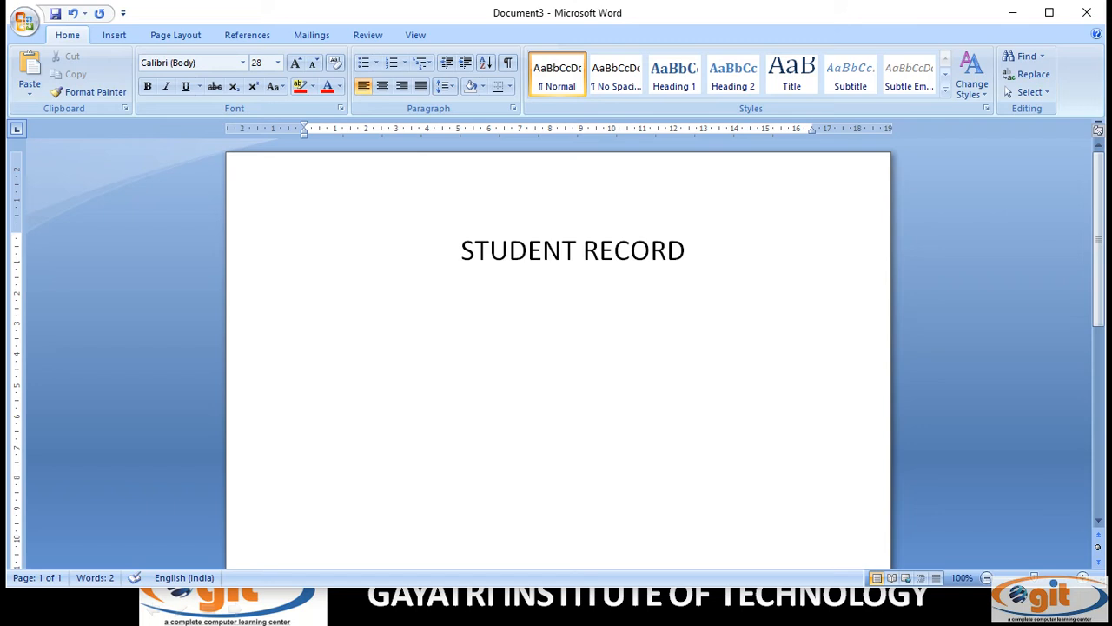
Make the STUDENT RECORD heading bold
left_click_drag(455, 243, 678, 244)
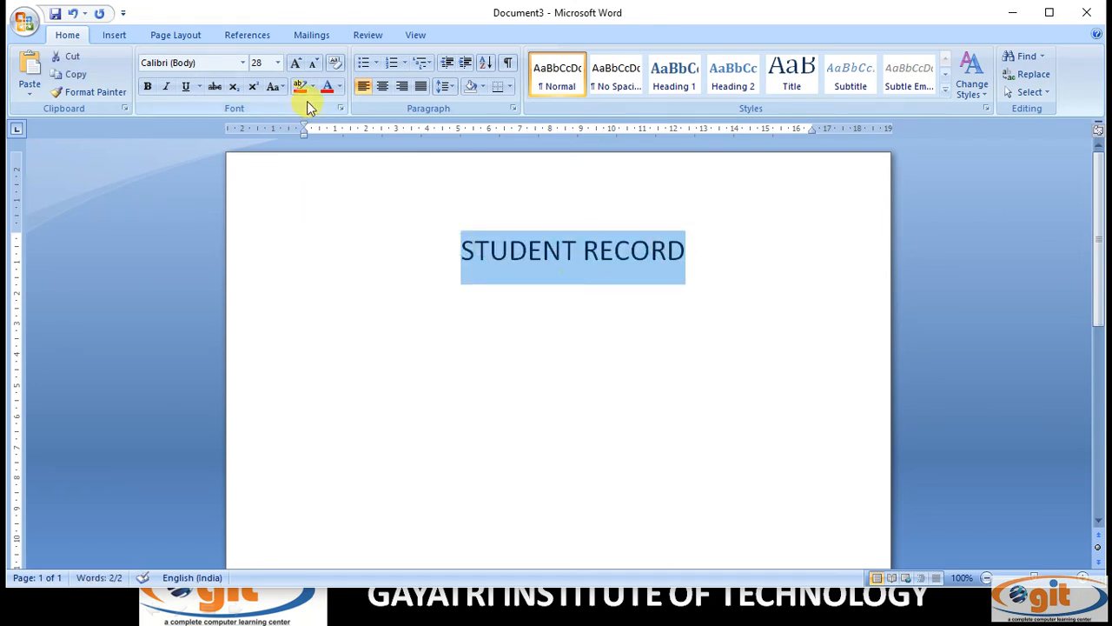
left_click(147, 87)
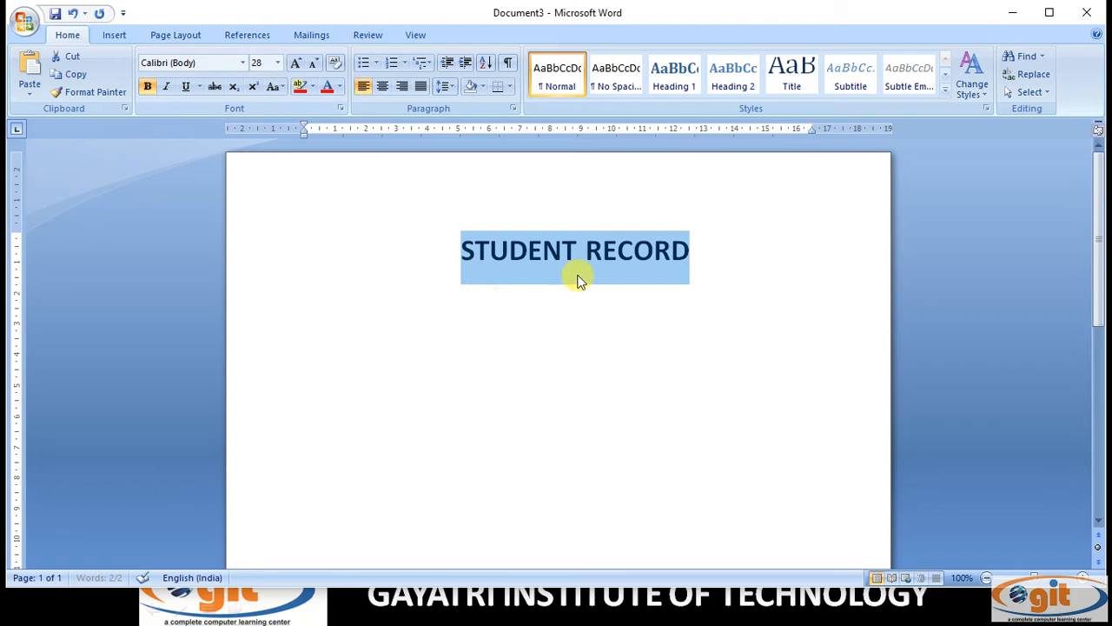
left_click(389, 308)
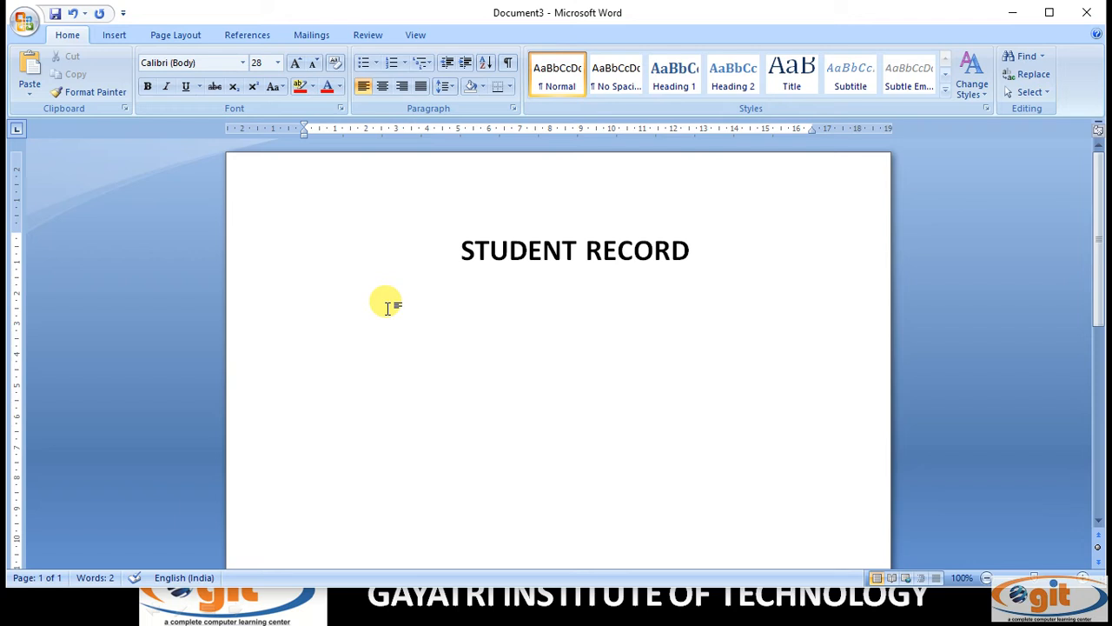
Bring up the Insert tab's Table grid with a 5x5 table previewed
left_click(108, 35)
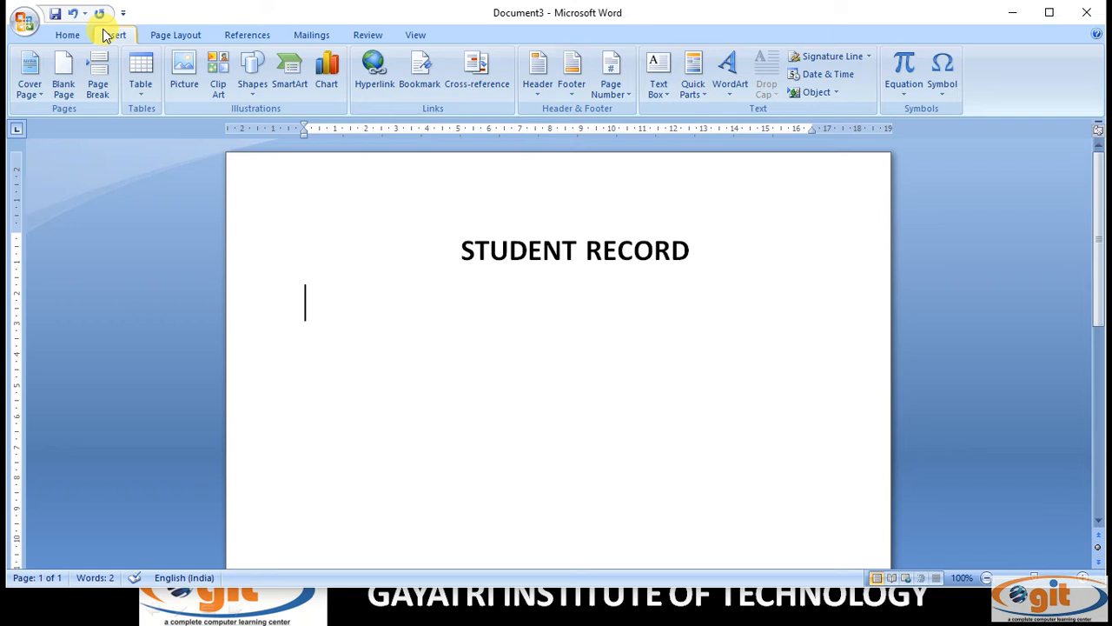
left_click(145, 92)
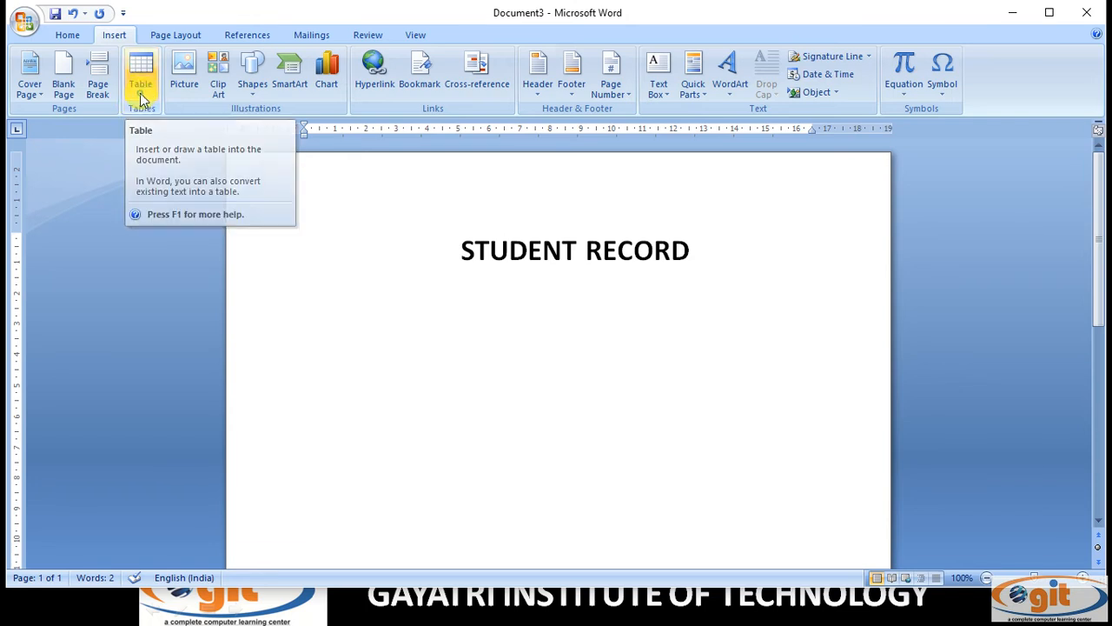
left_click(140, 93)
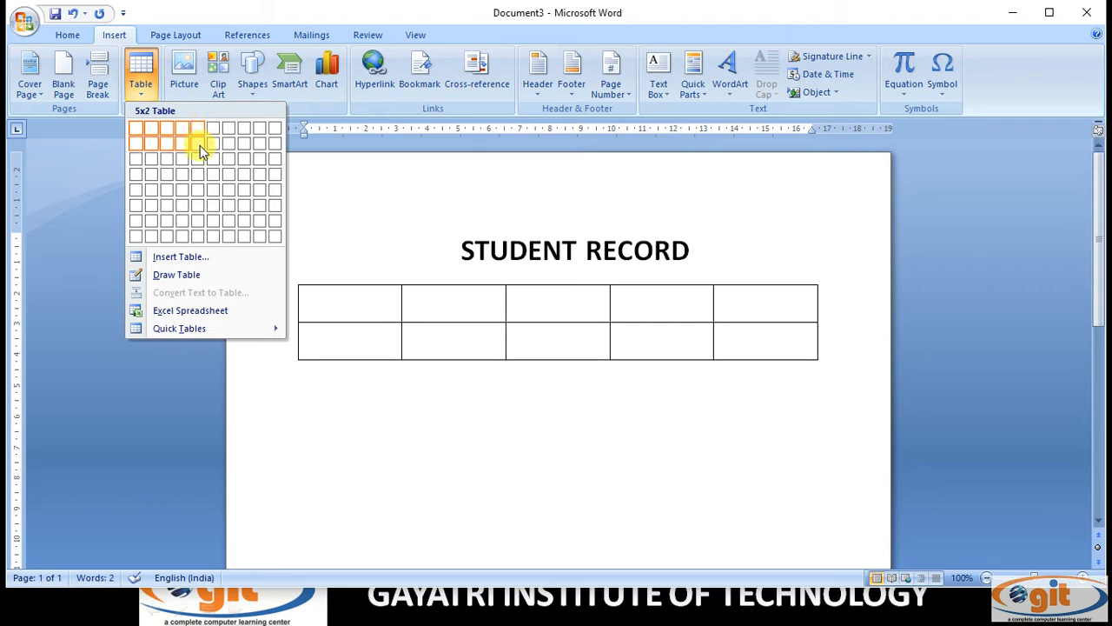
Insert an empty 5x5 table below the STUDENT RECORD heading
left_click(202, 193)
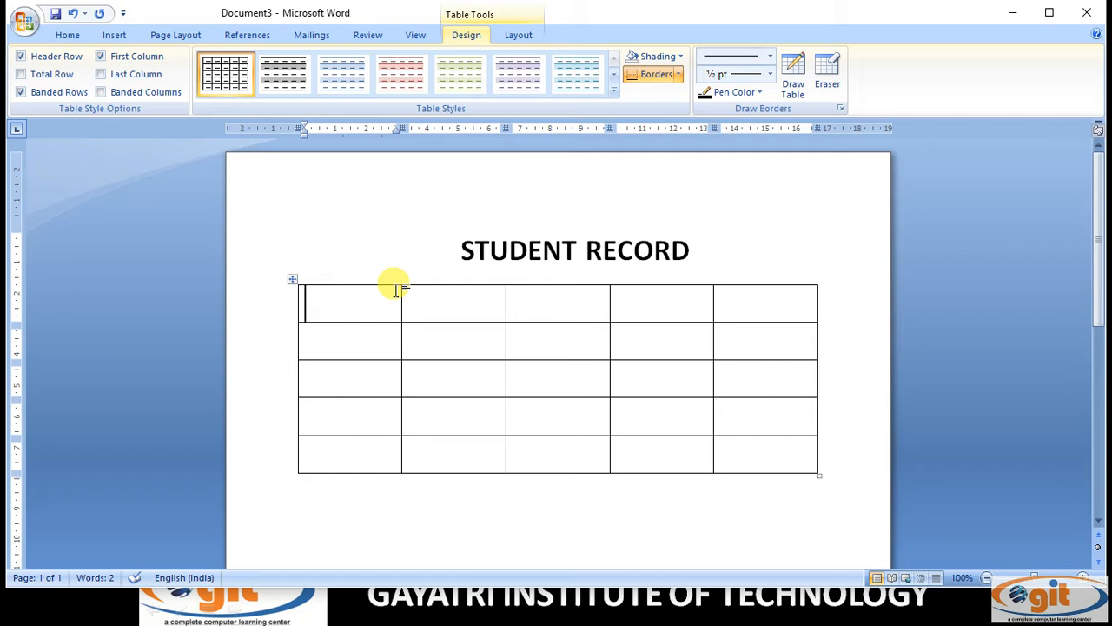
Type SR.NO, NAME and COURSE into the first three header cells
type("SR")
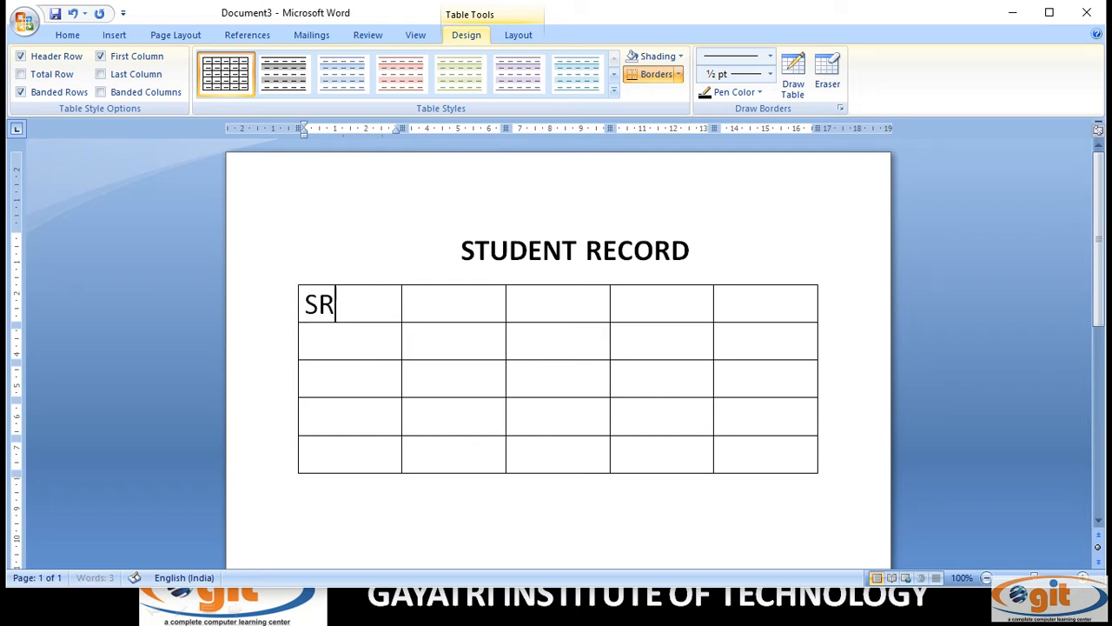
type(".NO")
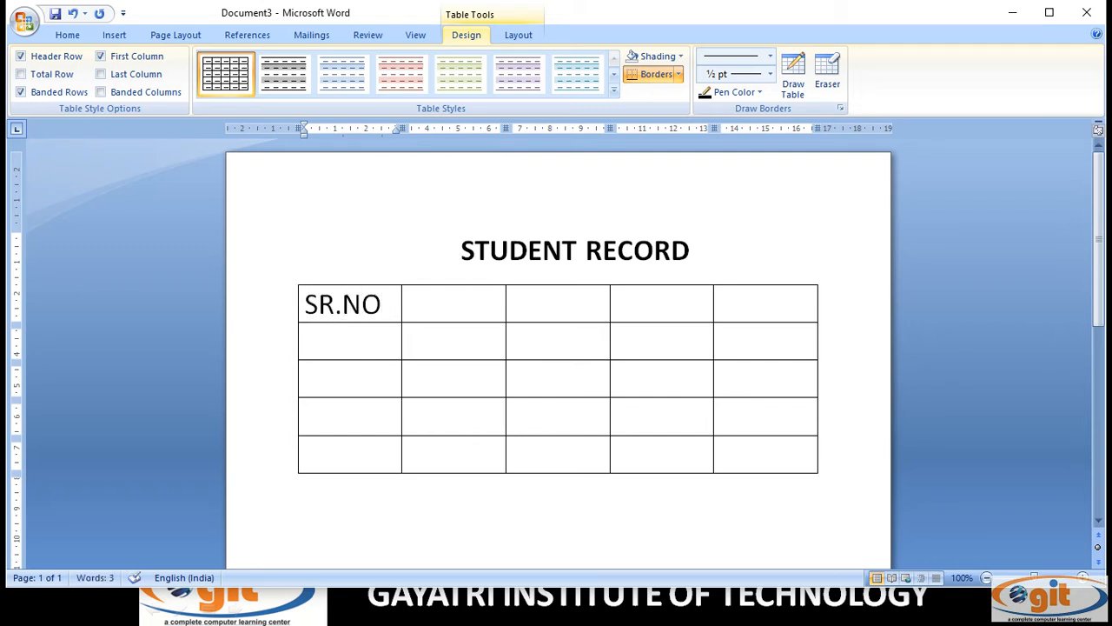
left_click(397, 291)
type("NAME")
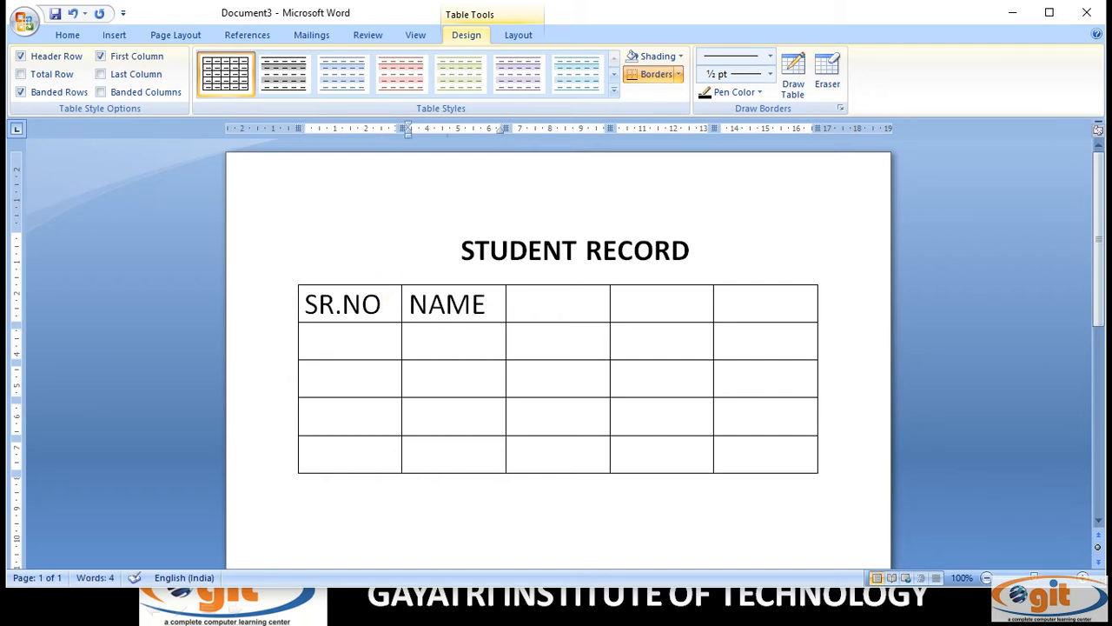
key("Tab")
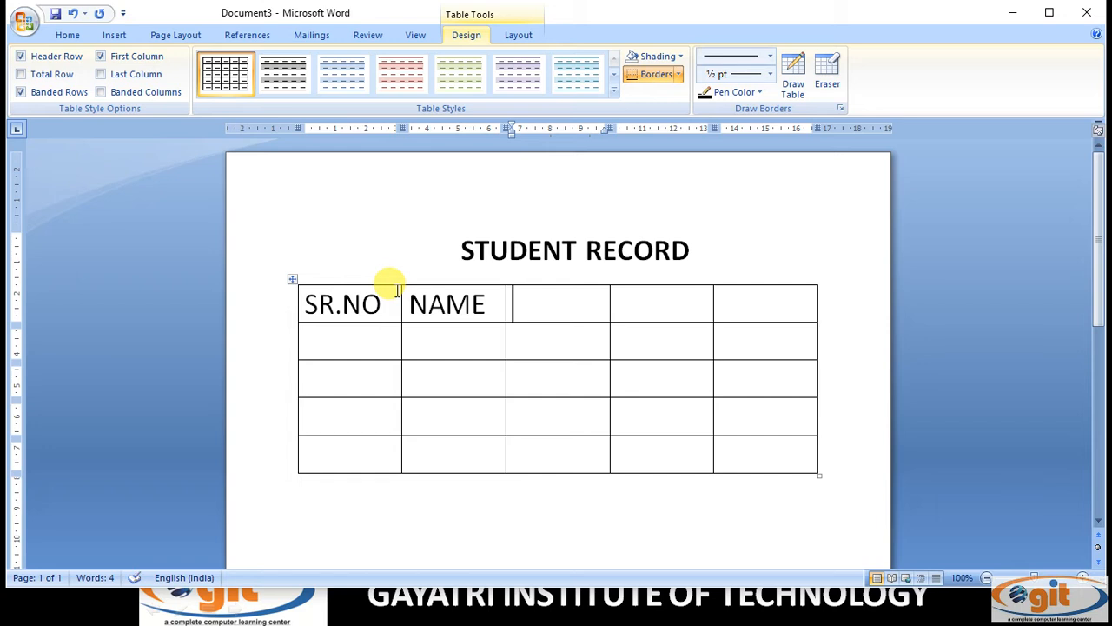
type("COURSE")
Add the FEE and PAID headers to the last two cells of row one
key("Tab")
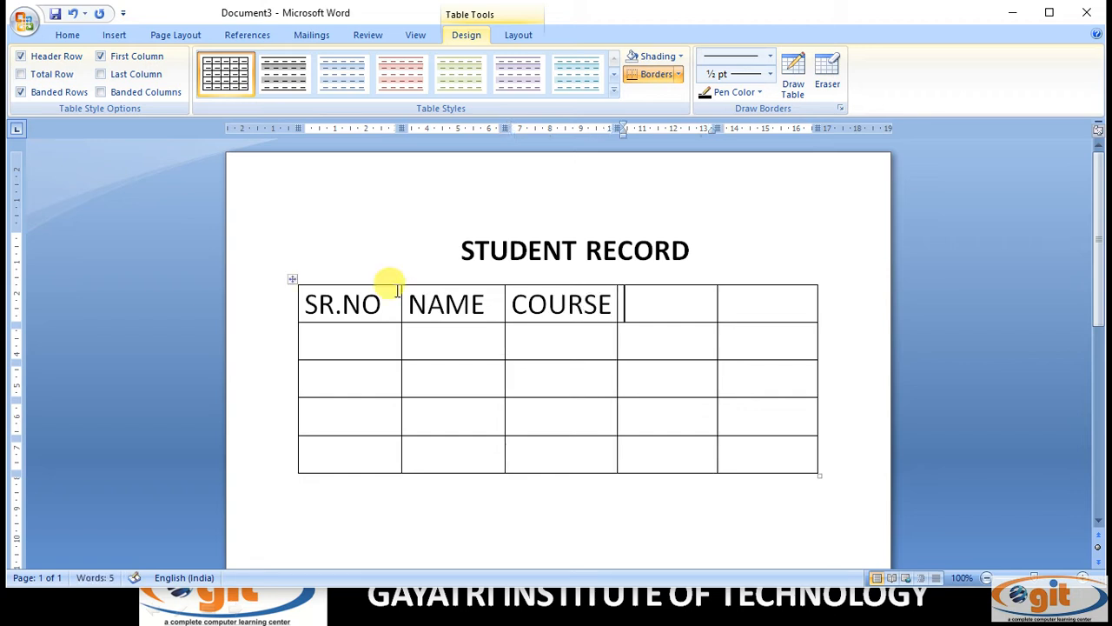
type("FEE")
key("Tab")
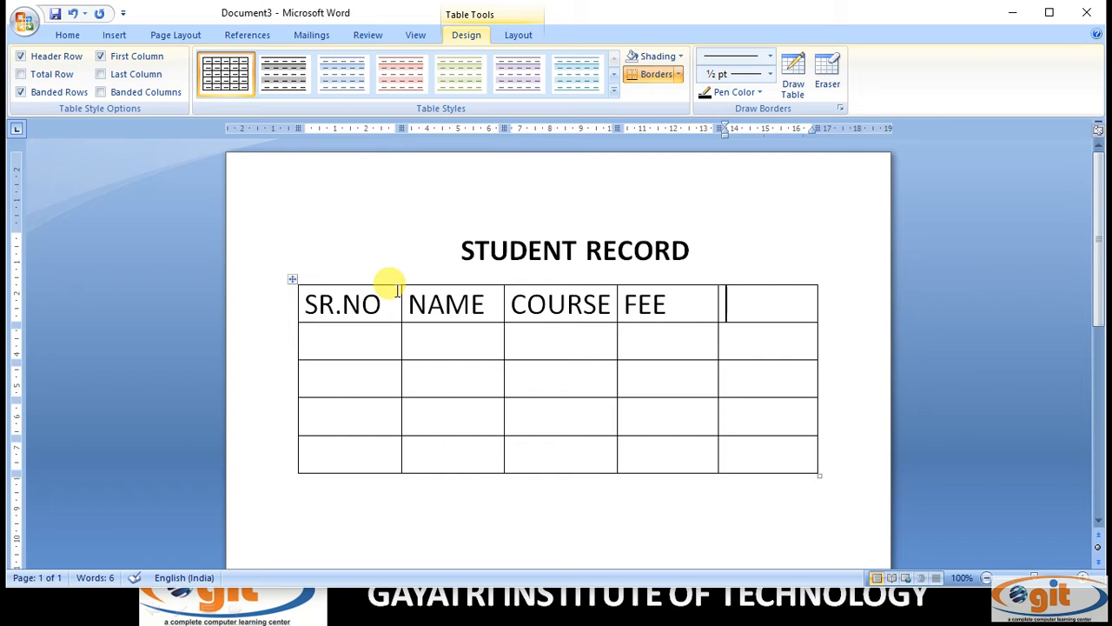
type("AID")
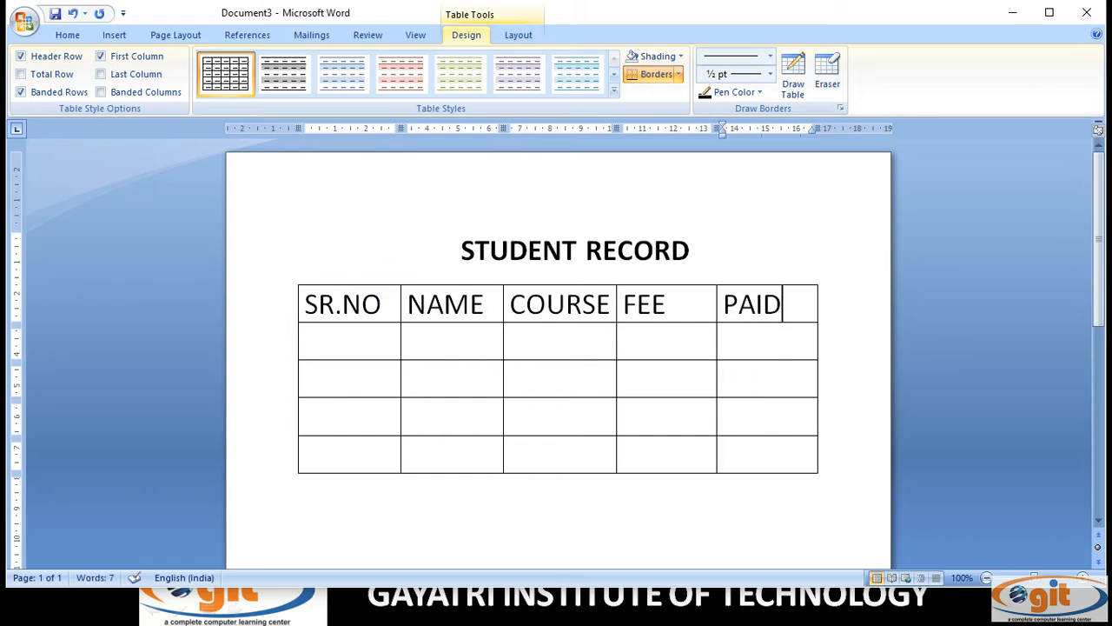
key("Tab")
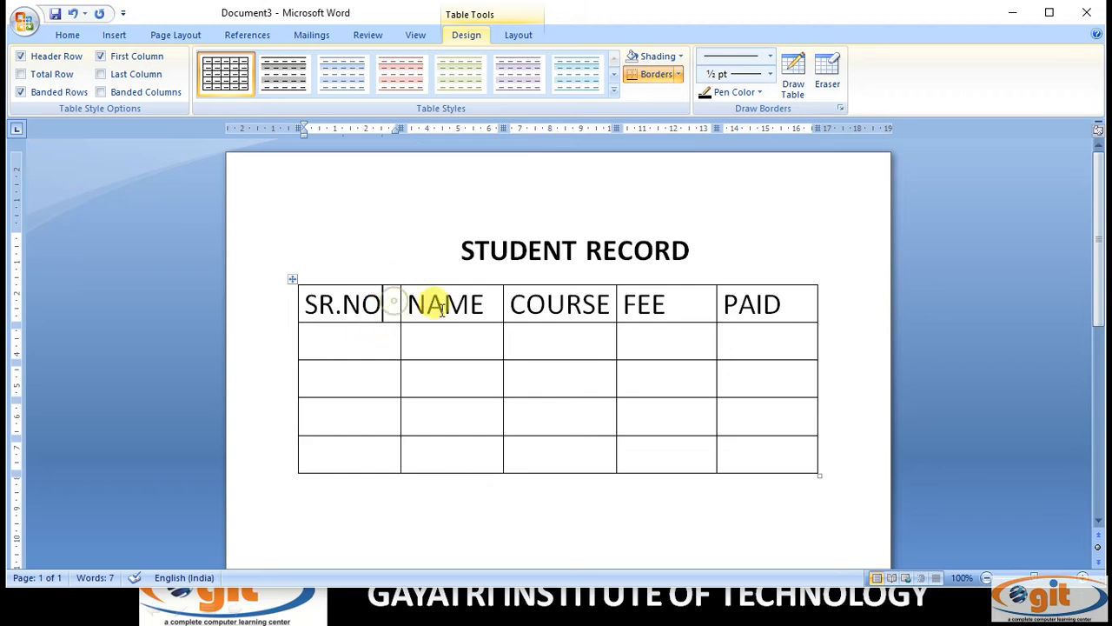
left_click(470, 304)
left_click(582, 304)
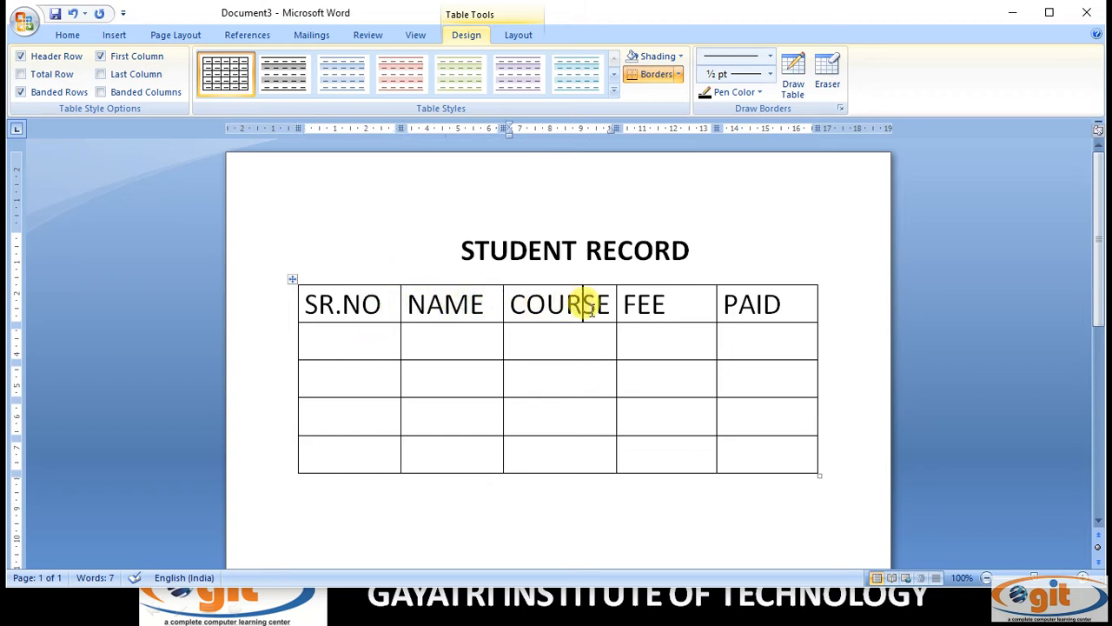
left_click(666, 304)
left_click(792, 311)
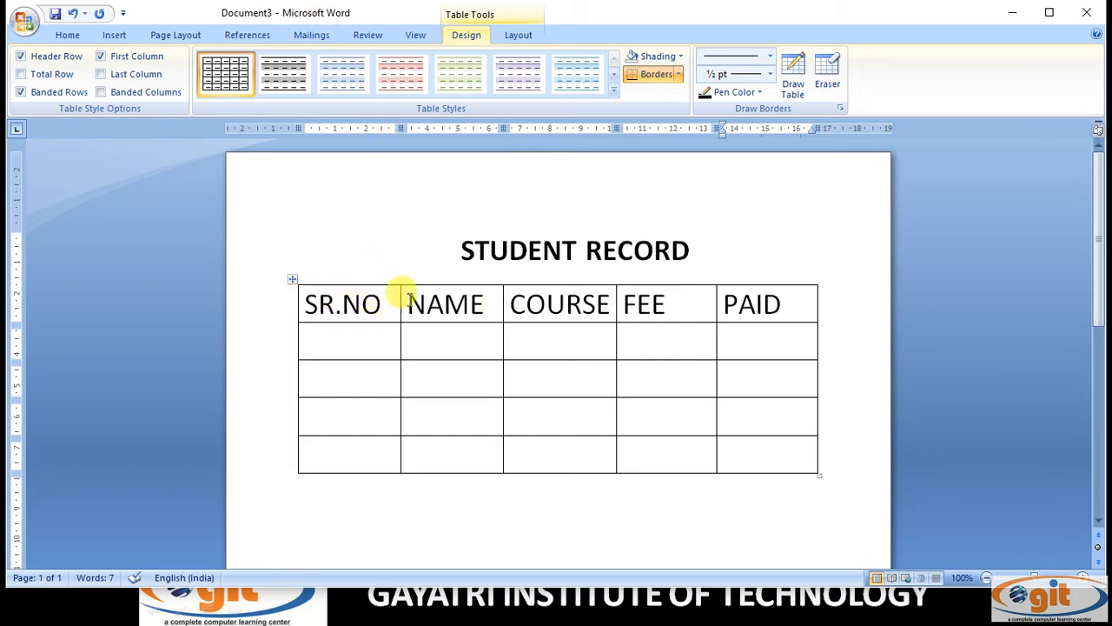
Select the whole table and shrink its text down to 11 pt
left_click_drag(310, 303, 760, 451)
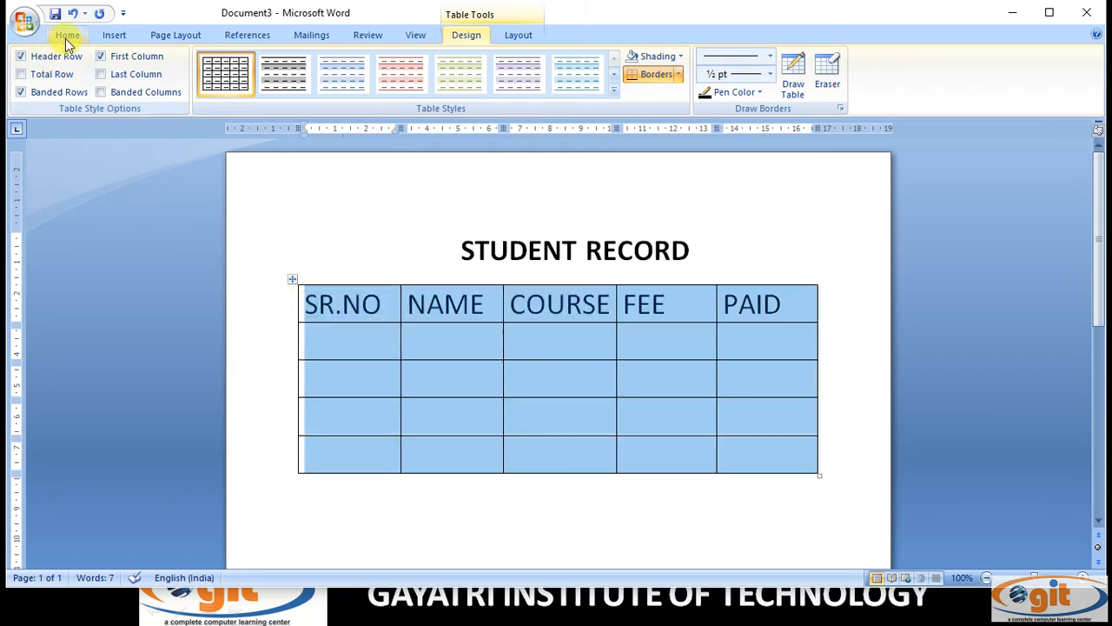
left_click(66, 35)
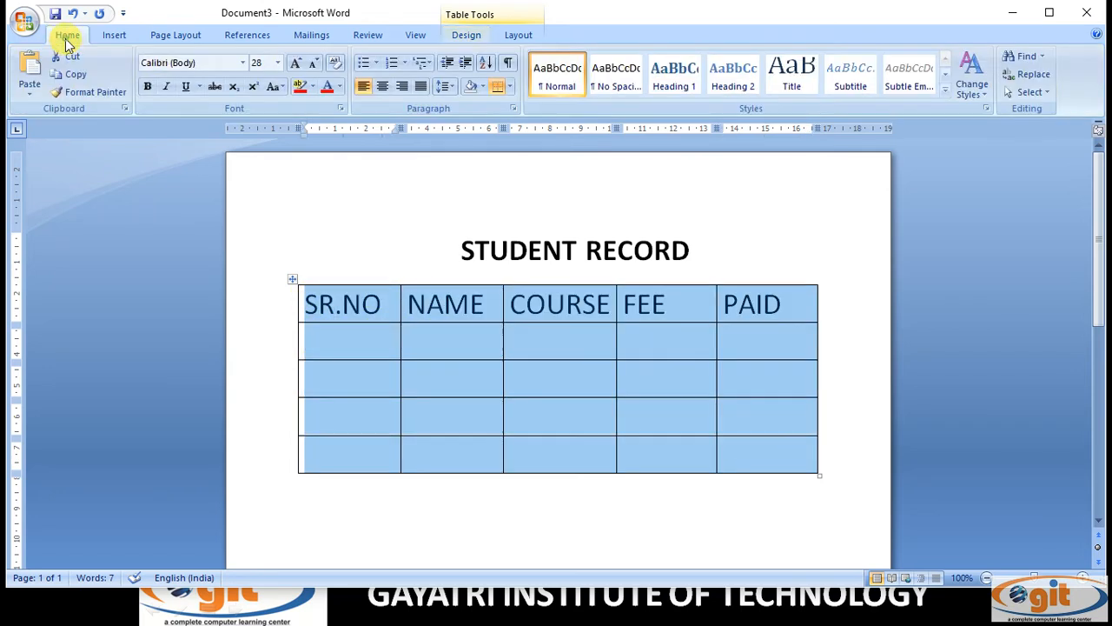
left_click(315, 63)
left_click(315, 63)
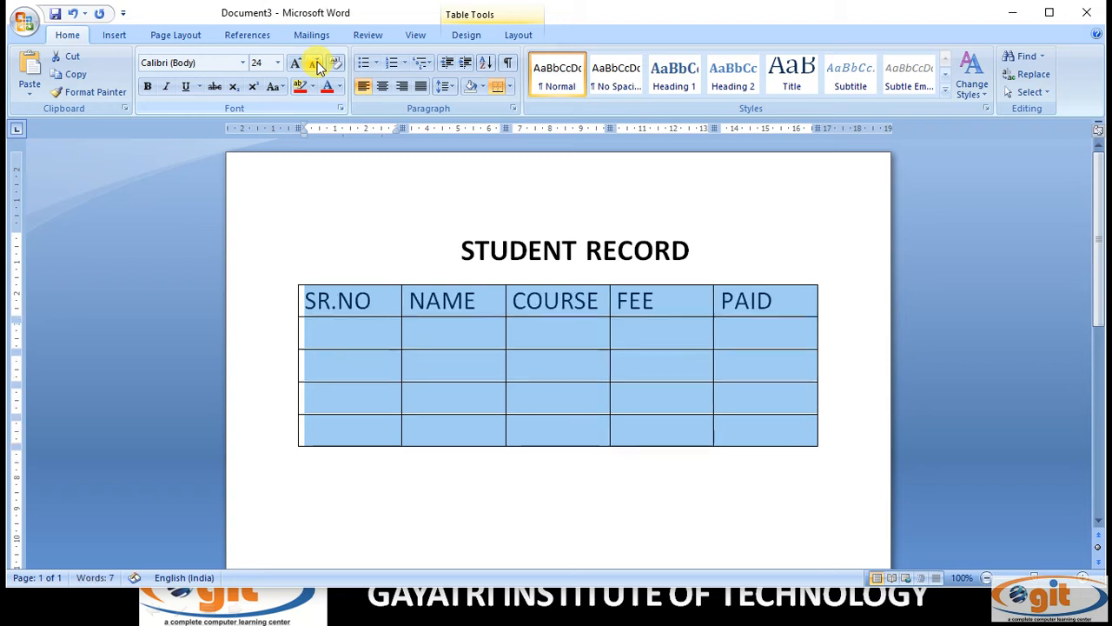
left_click(314, 63)
left_click(316, 64)
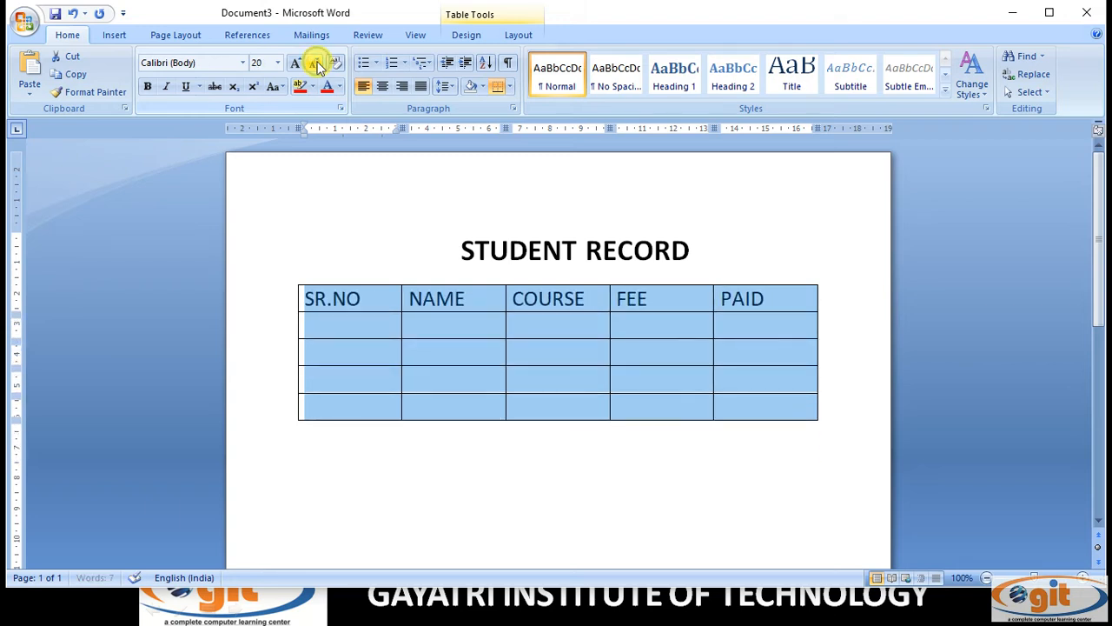
left_click(315, 65)
left_click(316, 64)
left_click(316, 65)
left_click(316, 66)
left_click(315, 65)
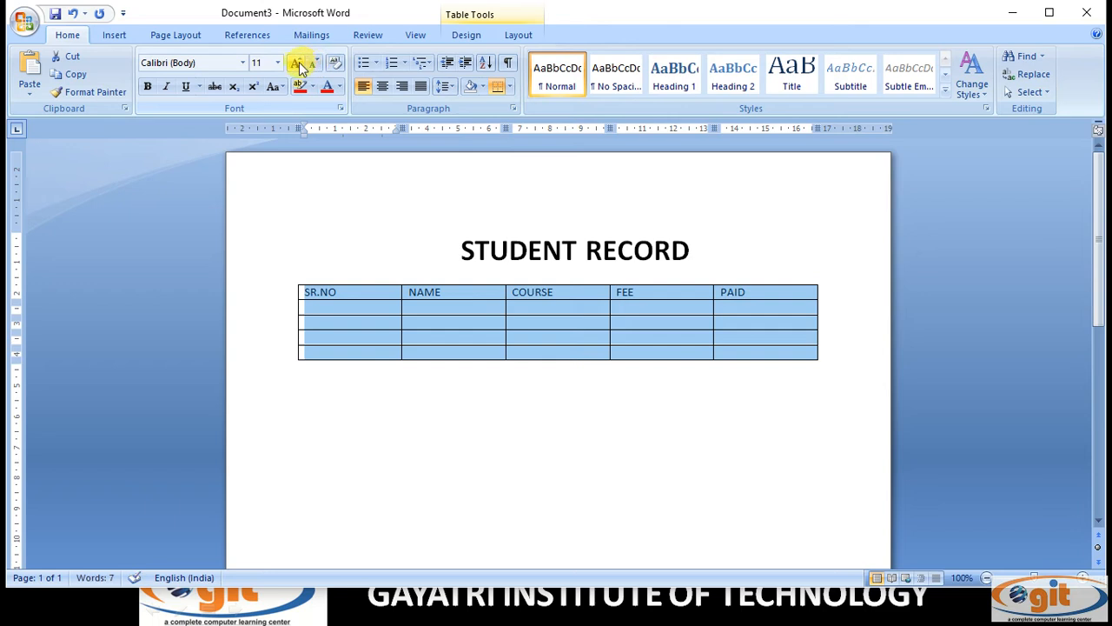
Try larger table text up to 20 pt, then settle on 14 pt
left_click(296, 65)
left_click(296, 64)
left_click(297, 66)
left_click(298, 66)
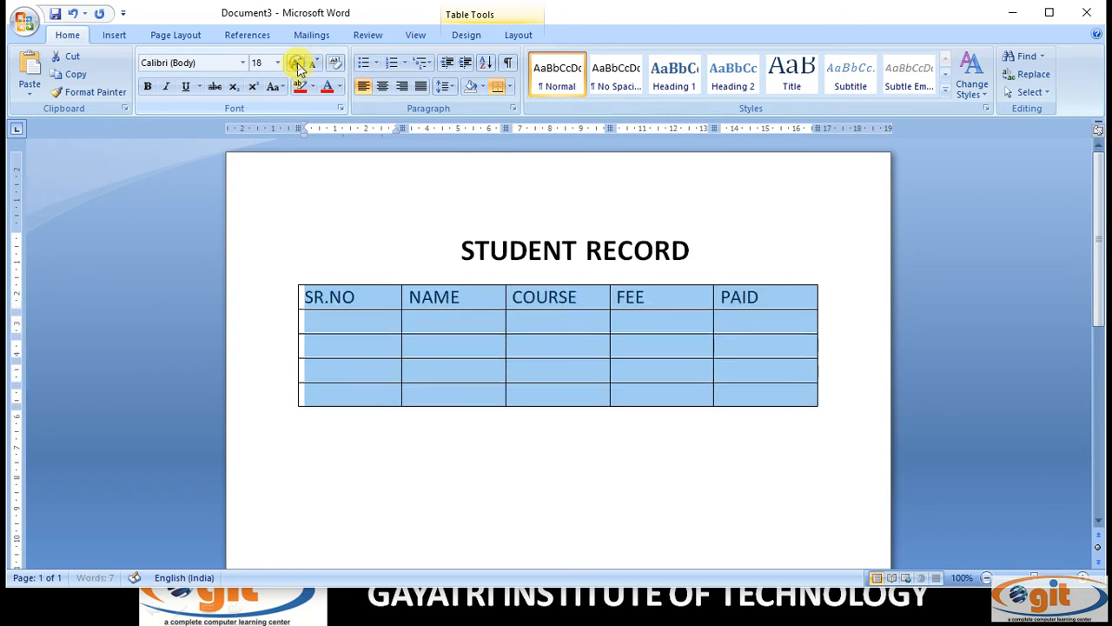
left_click(297, 66)
left_click(315, 65)
left_click(316, 65)
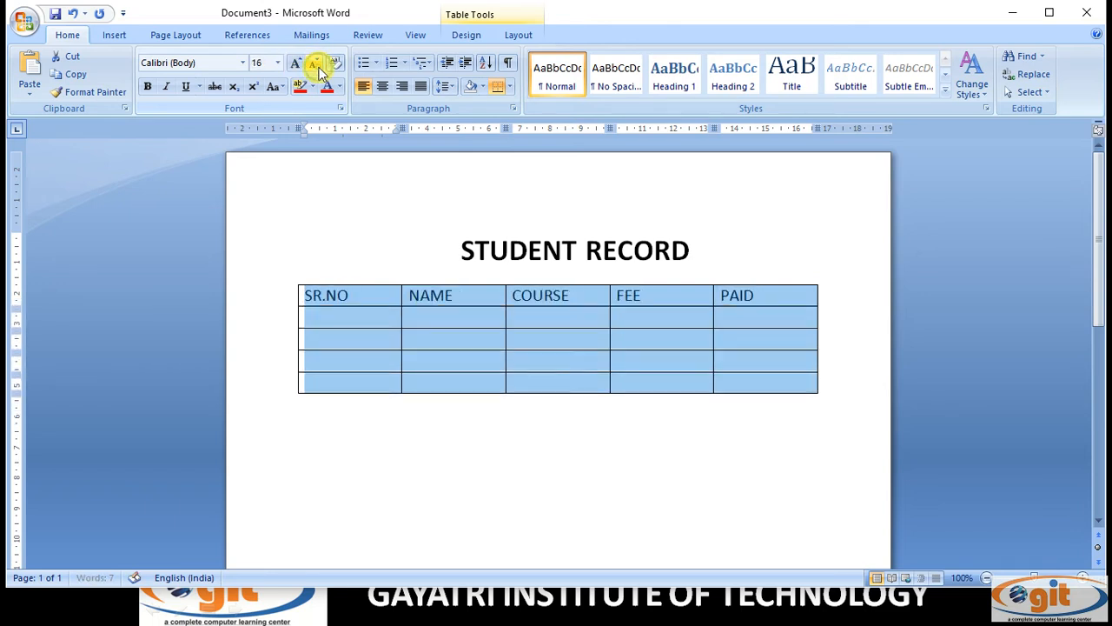
left_click(315, 65)
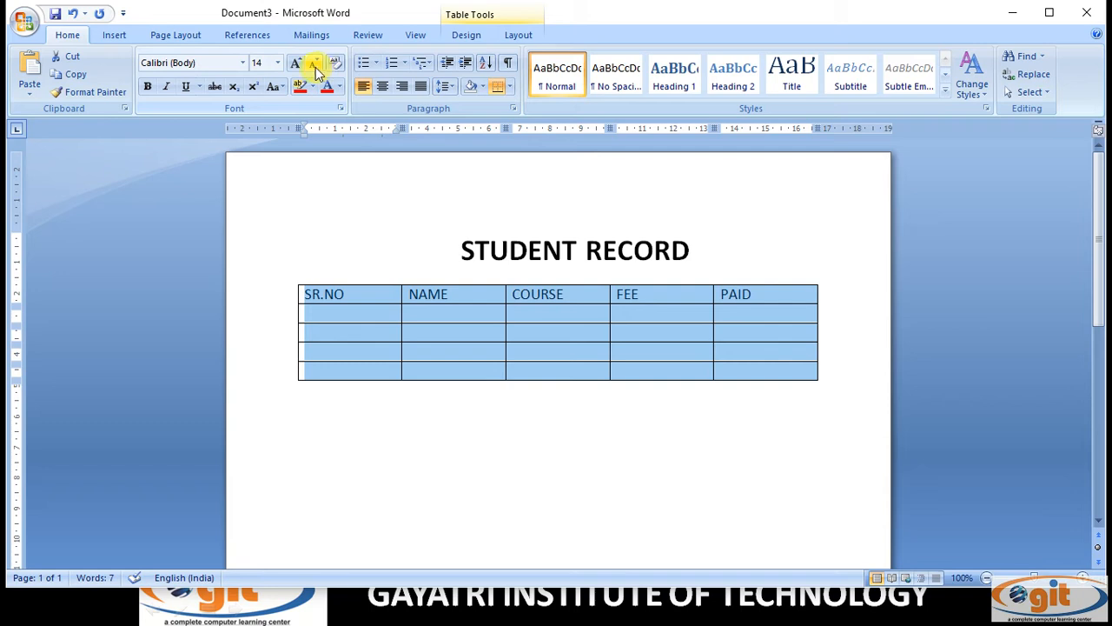
left_click(297, 66)
left_click(297, 66)
left_click(298, 66)
left_click(314, 66)
left_click(314, 66)
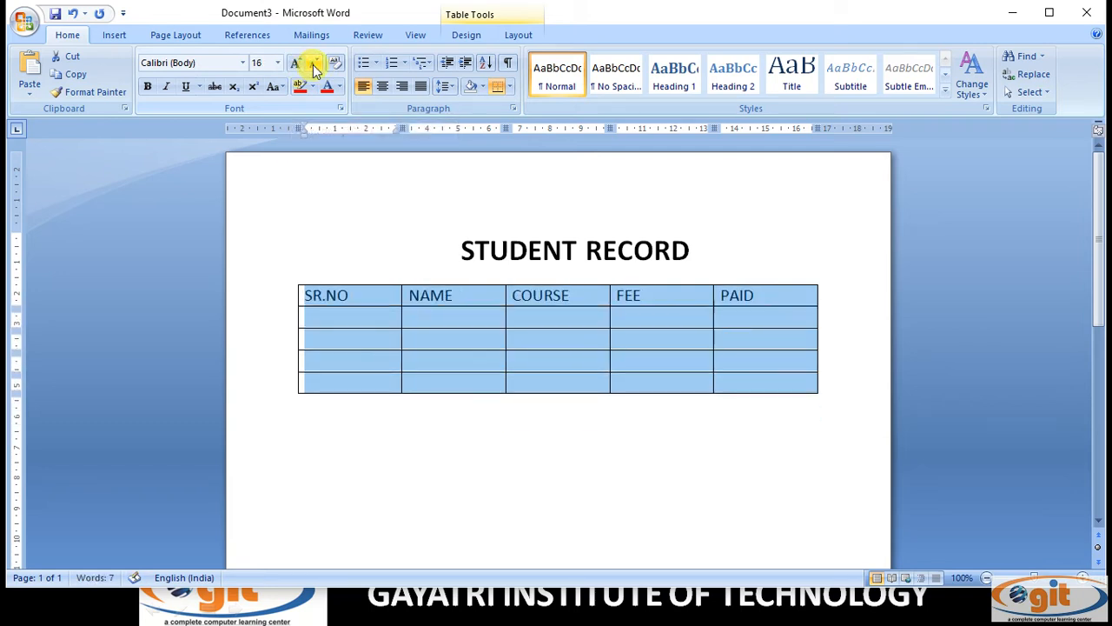
left_click(314, 66)
left_click(354, 316)
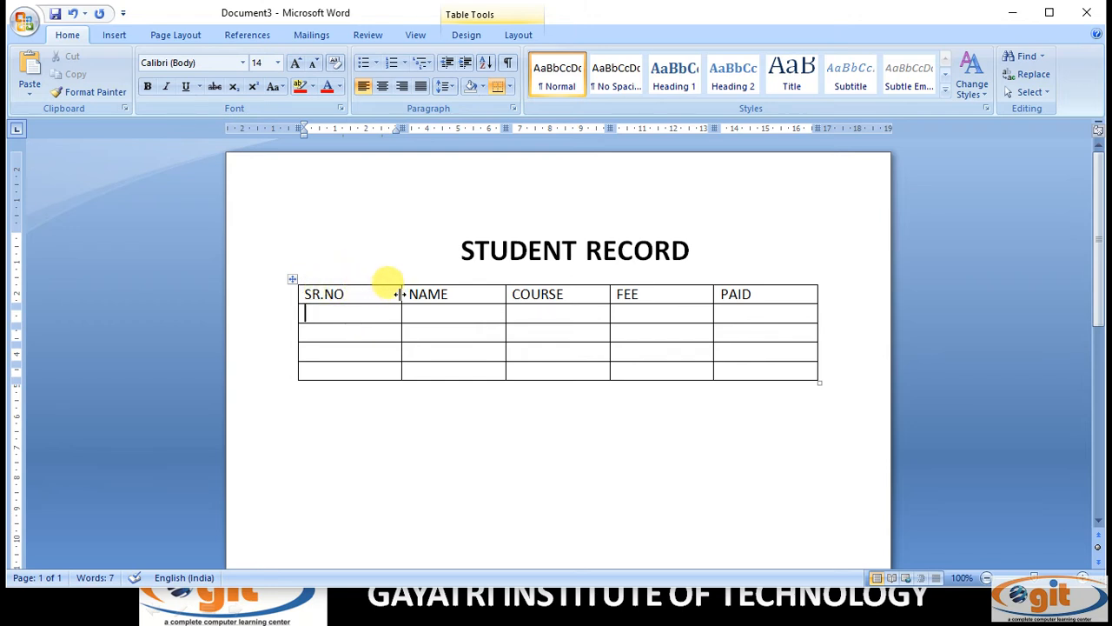
Drag the SR.NO/NAME border left to narrow SR.NO, and relabel the header STUDENT NAME
left_click_drag(399, 294, 350, 306)
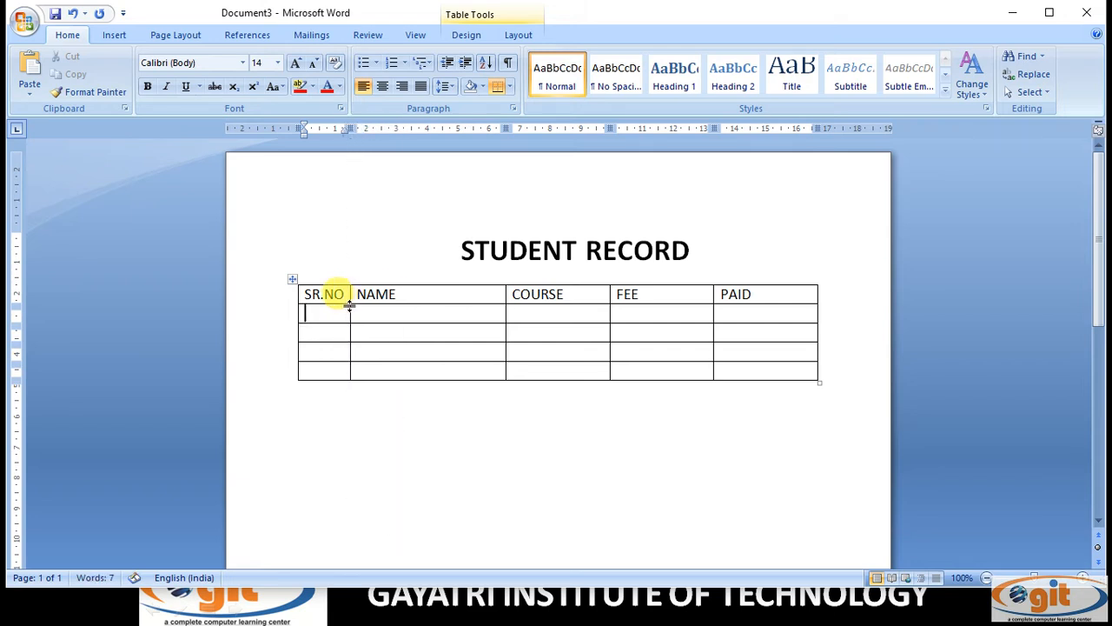
left_click(351, 293)
left_click(357, 294)
type("STUDENT")
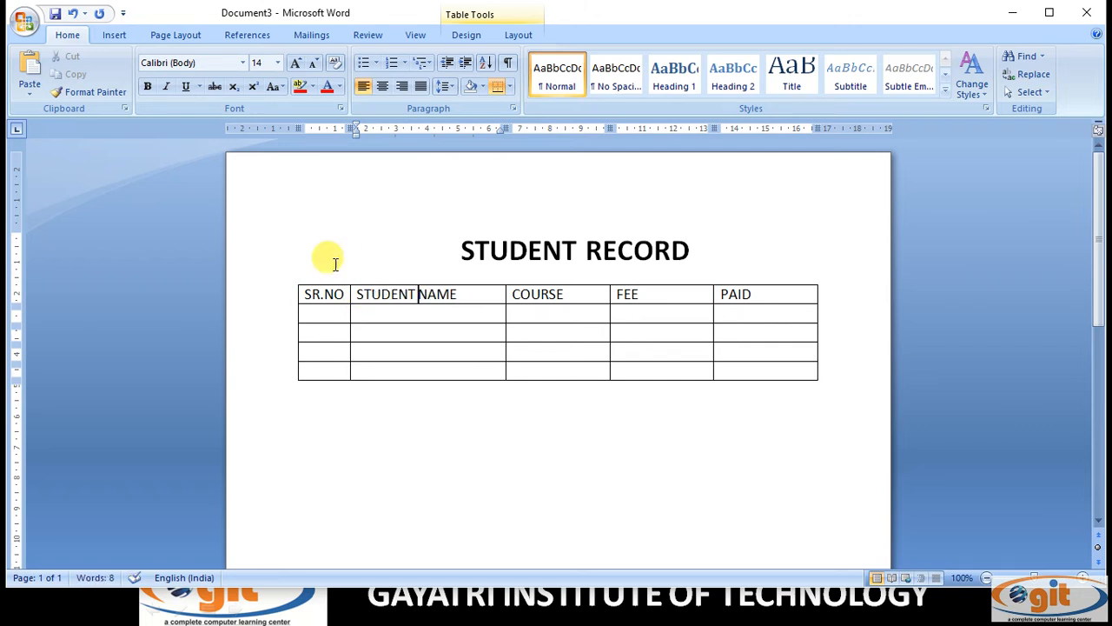
left_click(575, 287)
left_click(650, 293)
left_click(756, 294)
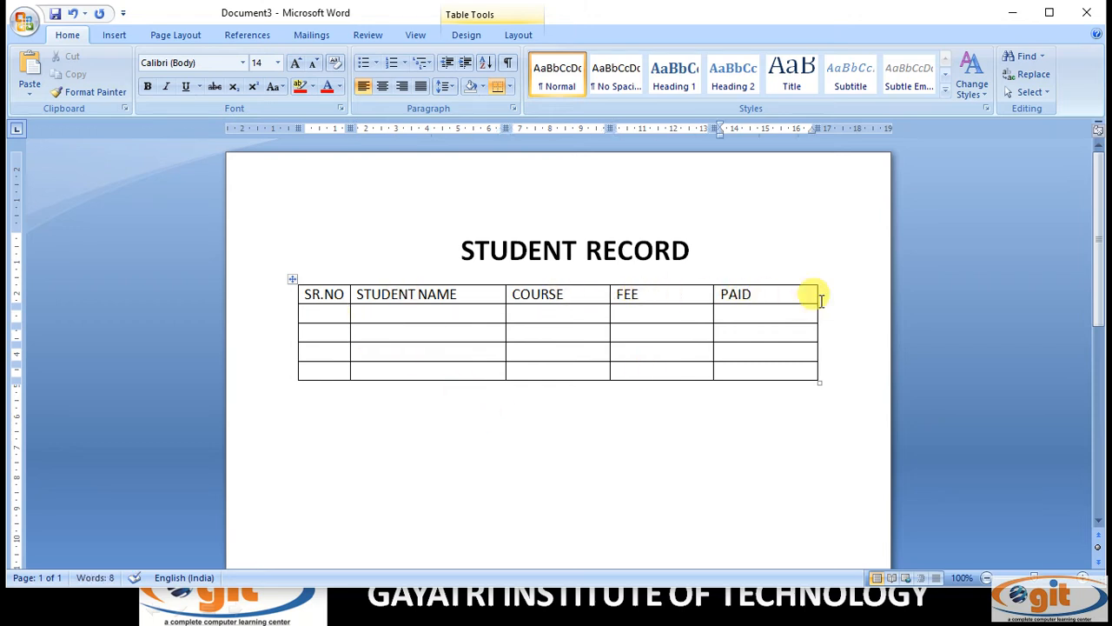
Fill row 1: serial 1, the first student's name, course DFA, fee 7500, paid 5000
key("Tab")
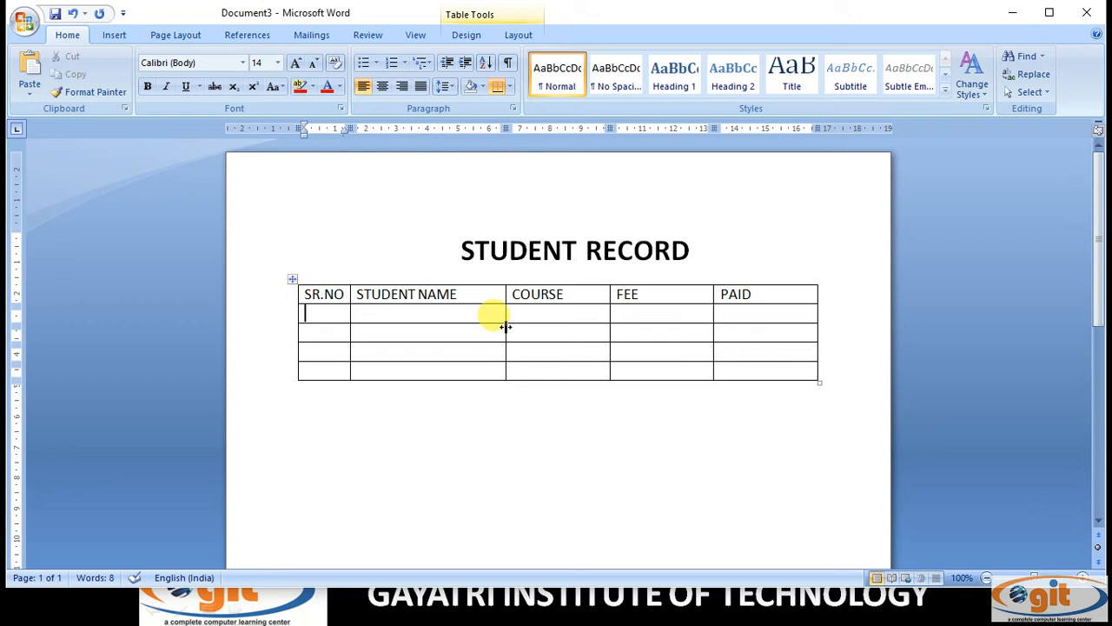
type("1")
key("Tab")
type("RAJESH YADAV")
key("Tab")
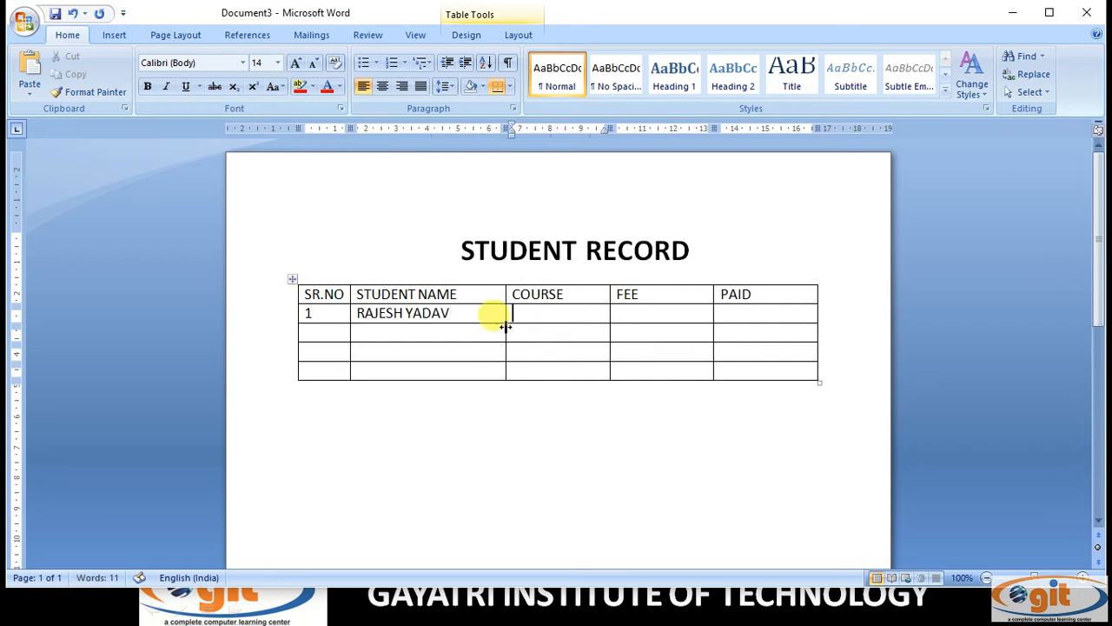
type("DFA")
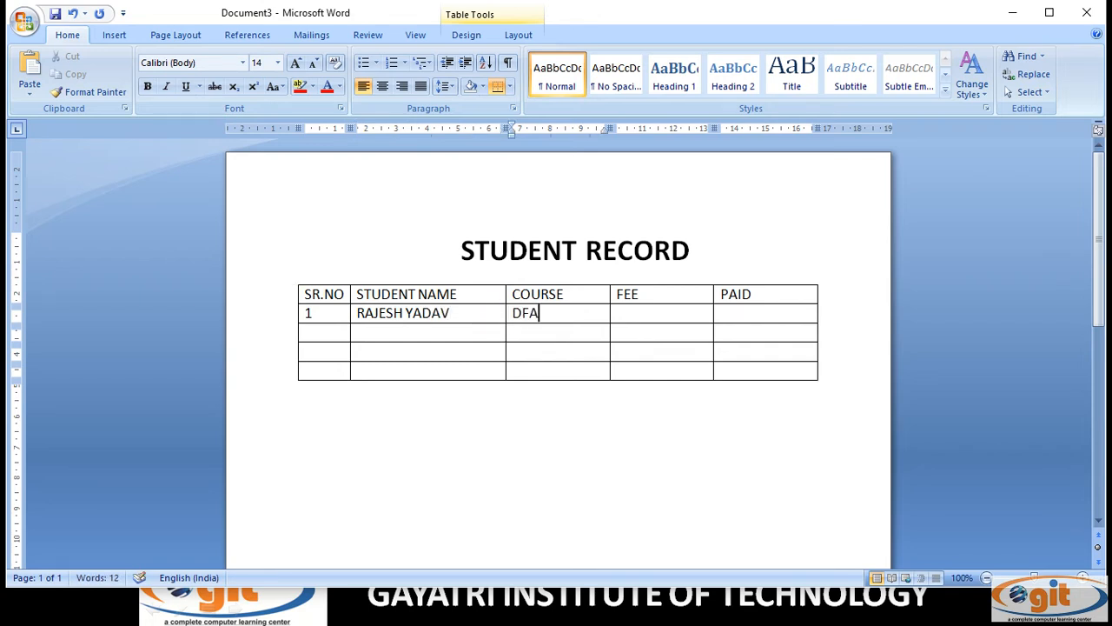
key("Tab")
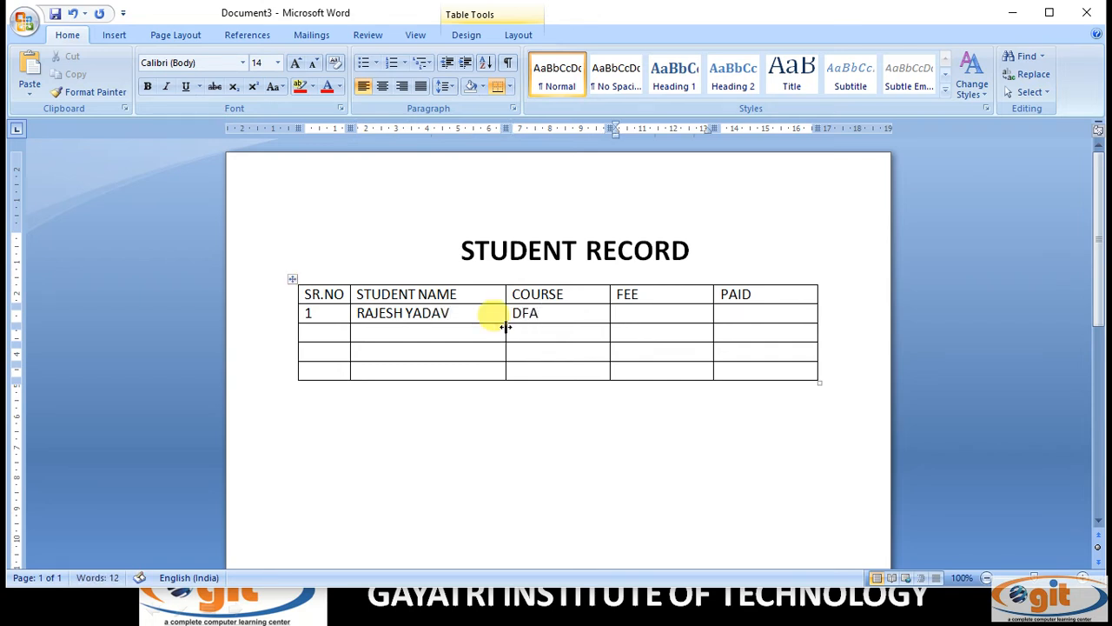
type("7500")
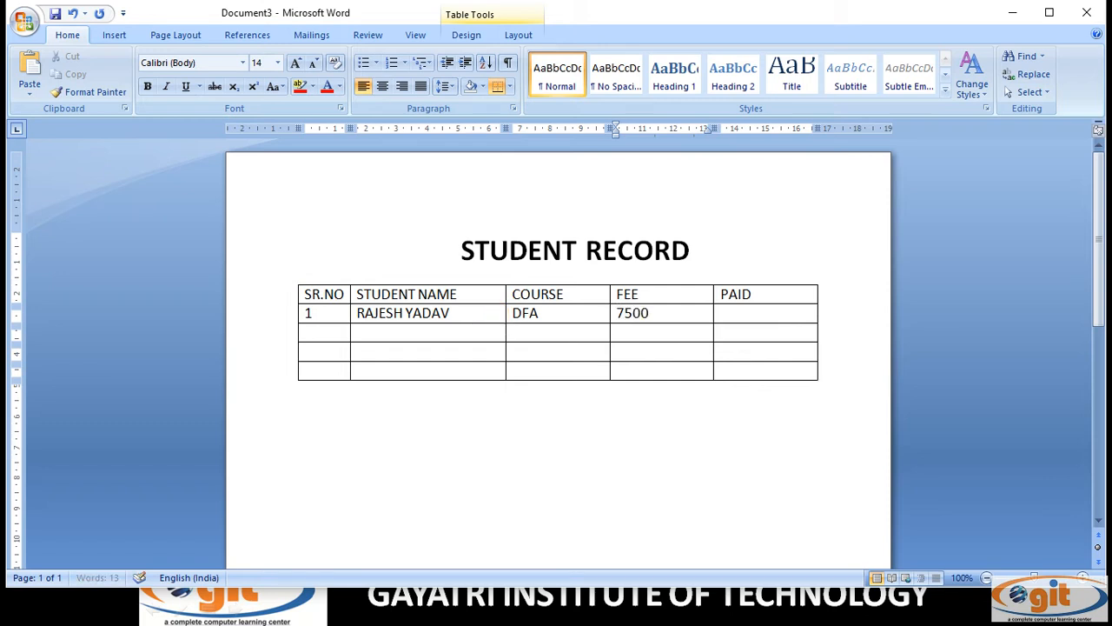
type("0")
key("Tab")
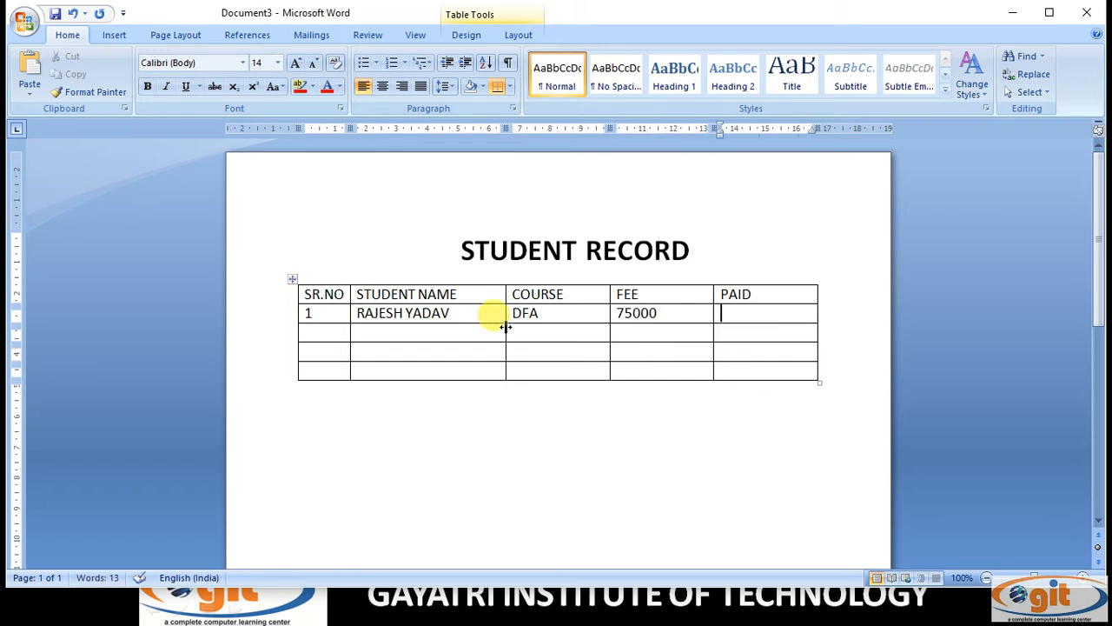
left_click(670, 315)
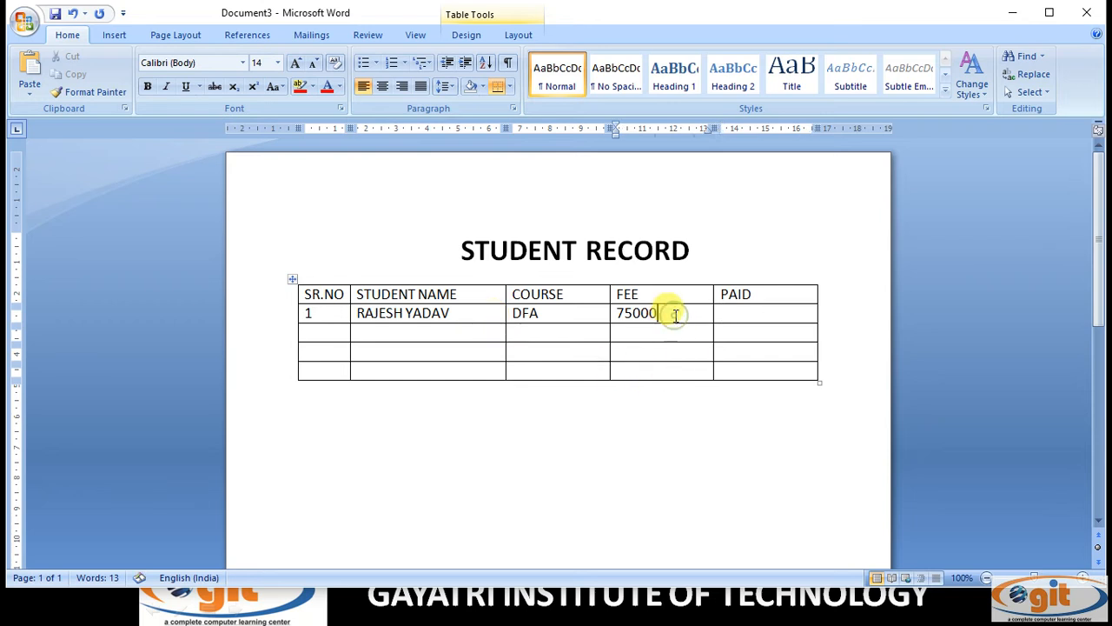
key("BackSpace")
left_click(752, 312)
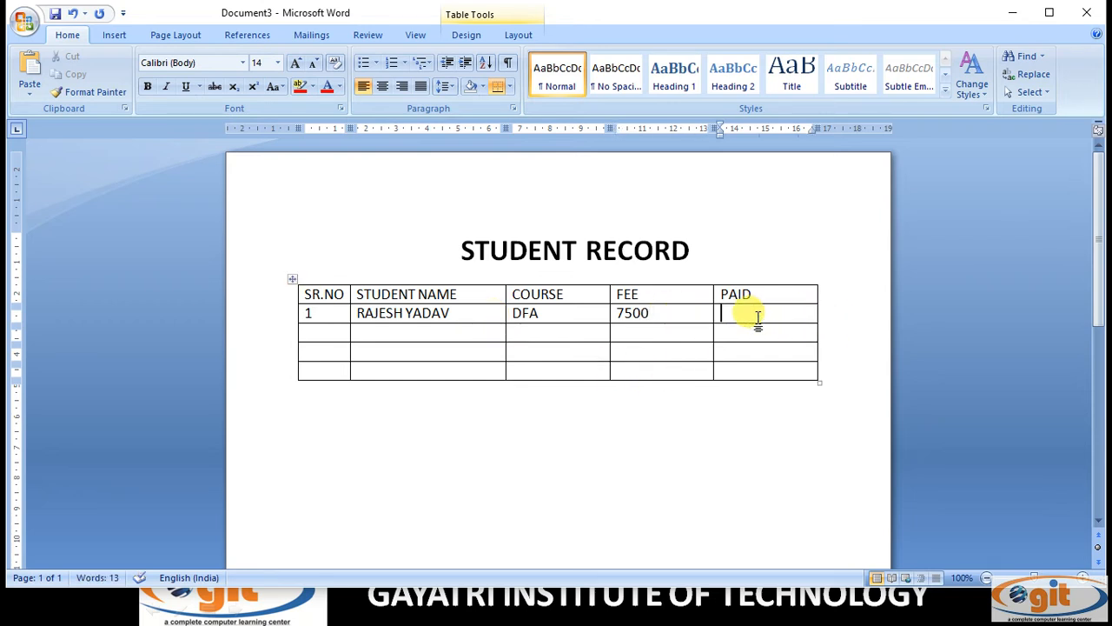
type("5000")
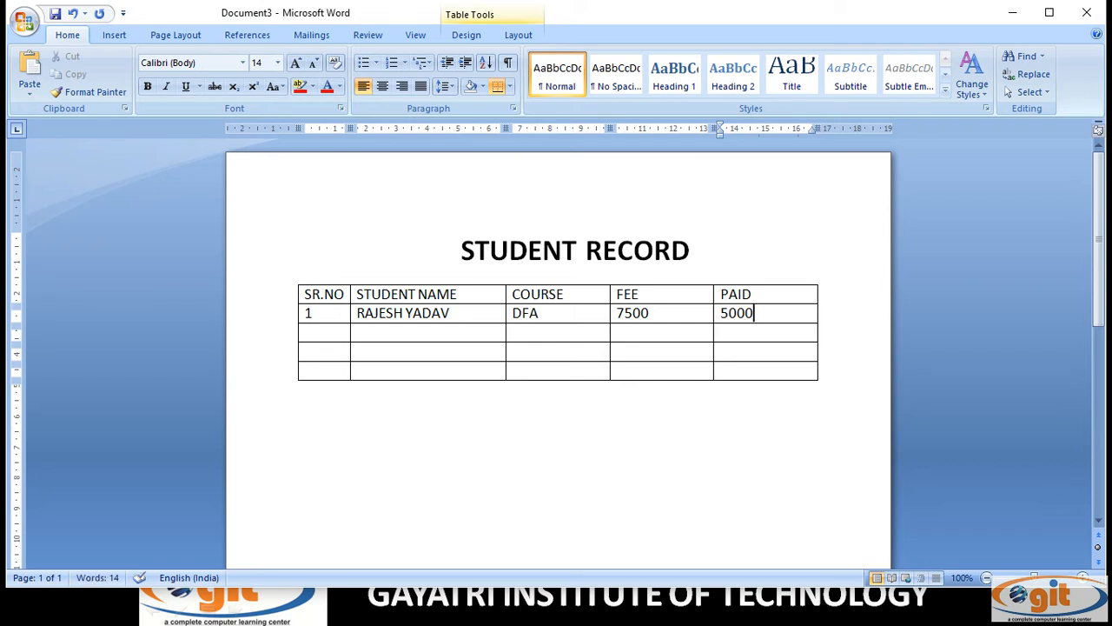
Fill row 2: serial 2, the second student's name, course CCC, fee 4000, paid 2500
key("Tab")
type("2")
key("Tab")
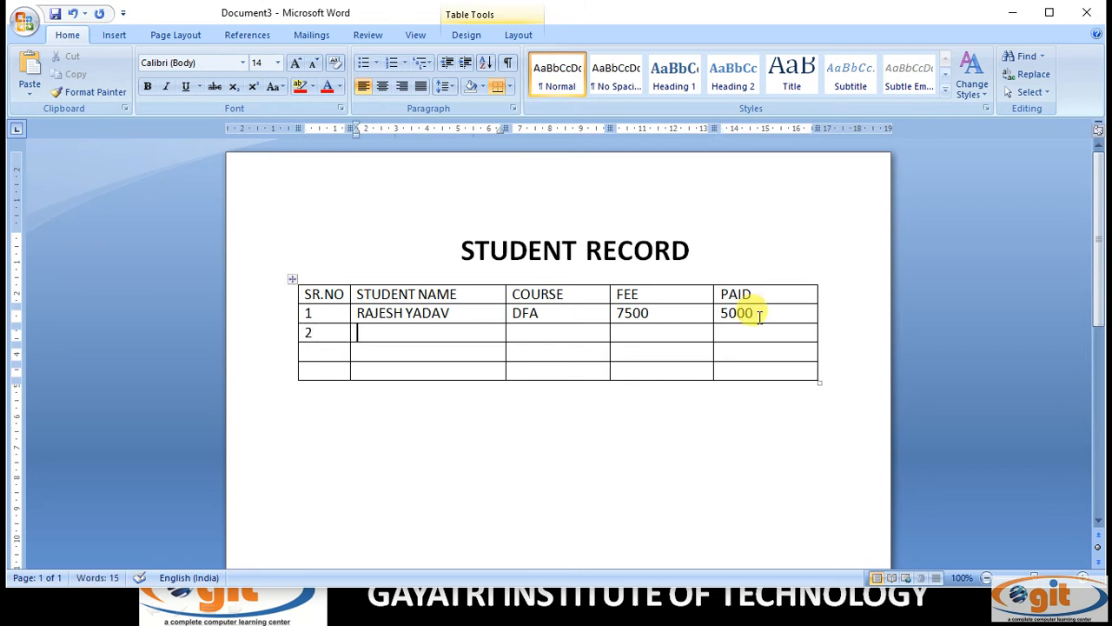
type("R")
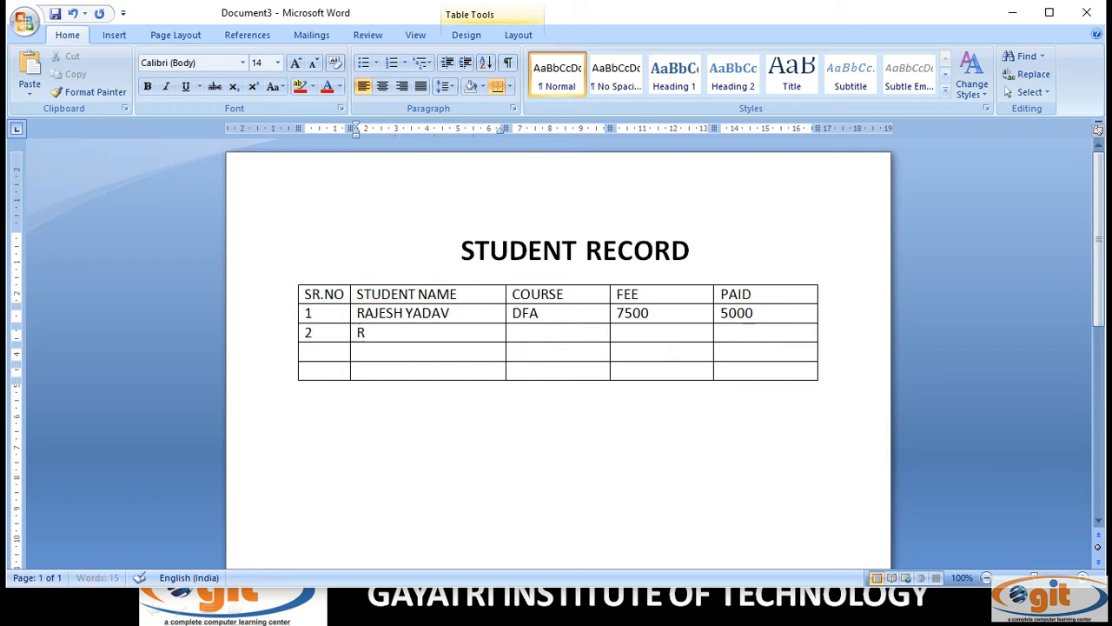
type("OHAN KUSHWAHA")
key("Tab")
type("CCC")
key("Tab")
type("4000")
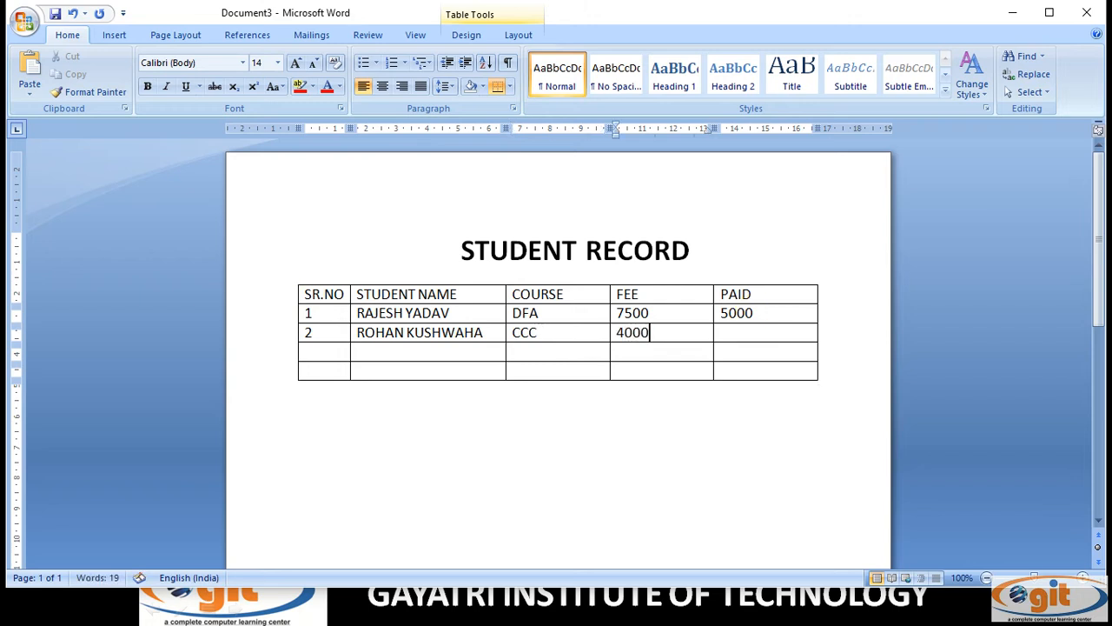
key("Tab")
type("250")
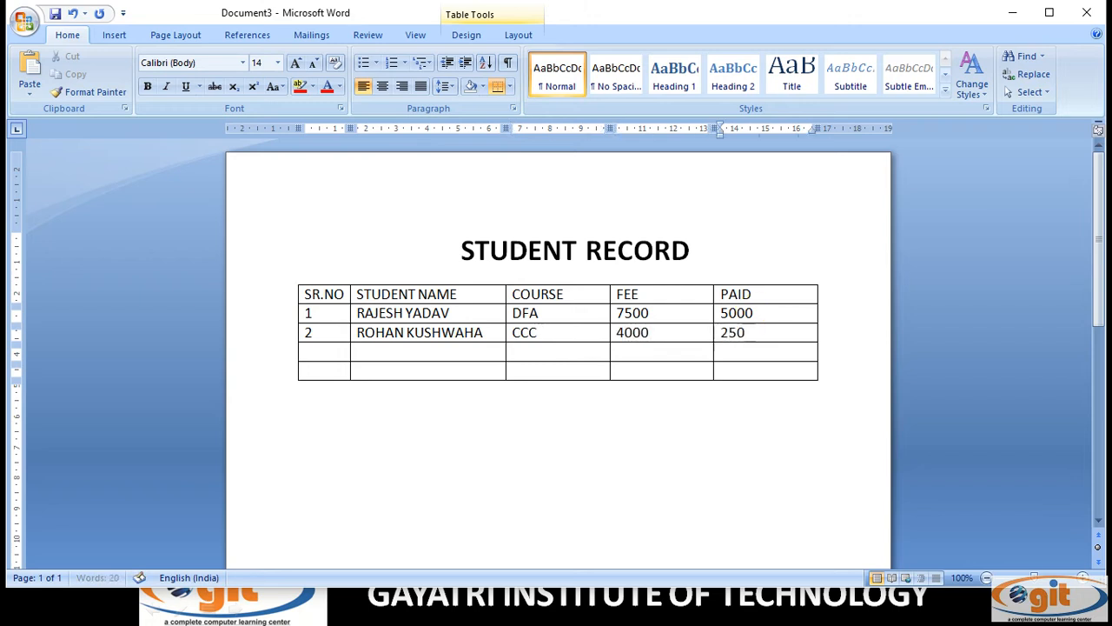
type("0")
Fill row 3: serial 3, the third student's name, course DCA, fee 12000, paid 8000
key("Tab")
type("3")
key("Tab")
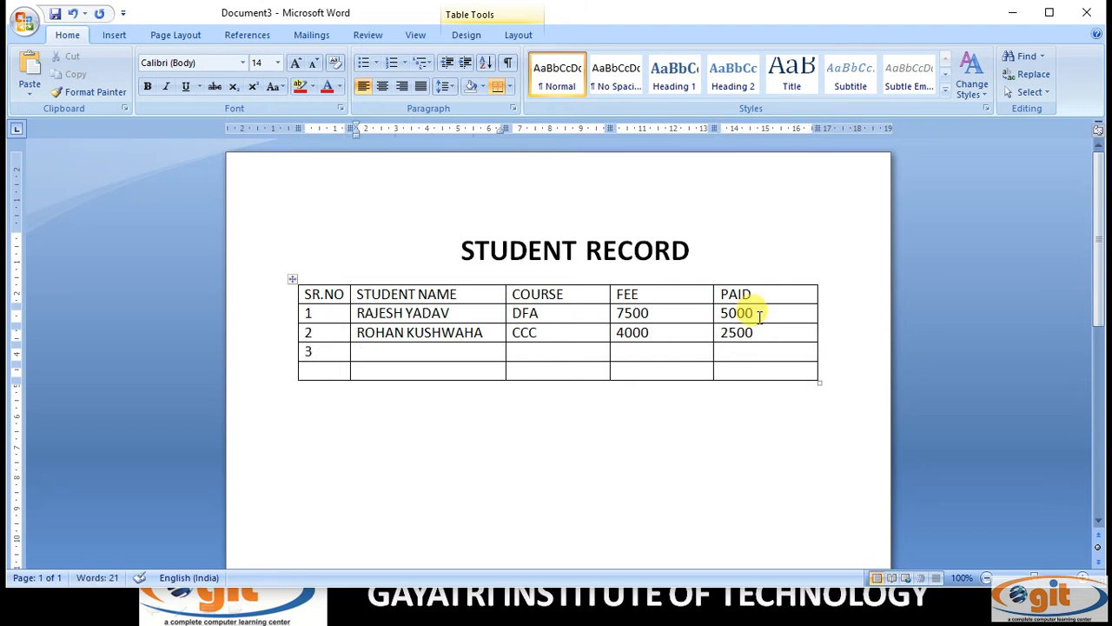
type("RITESH")
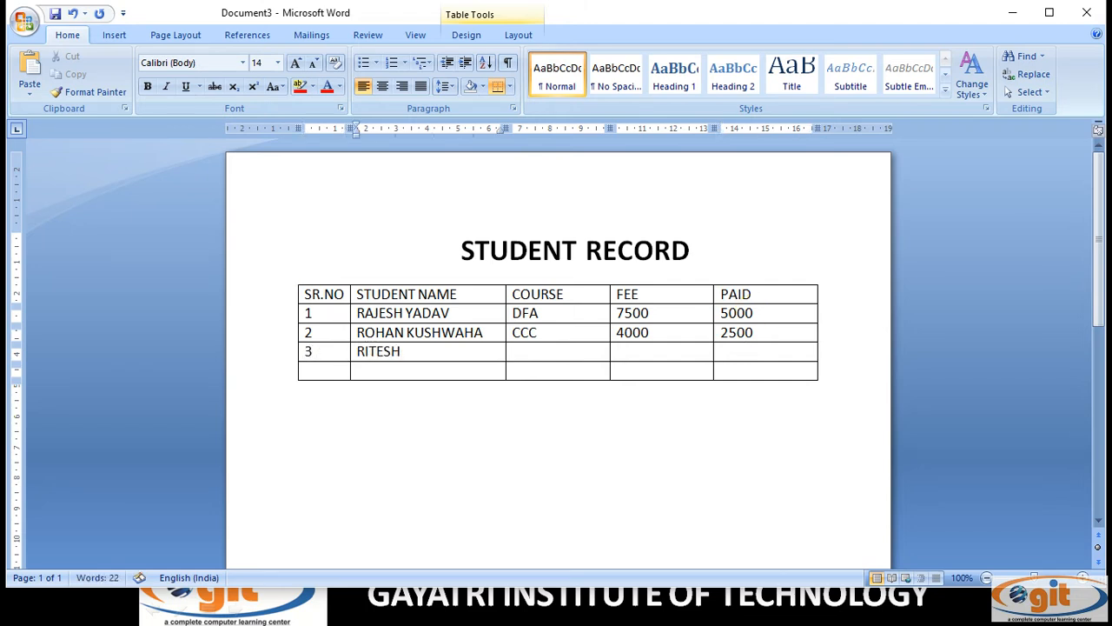
type(" MISHRA")
key("Tab")
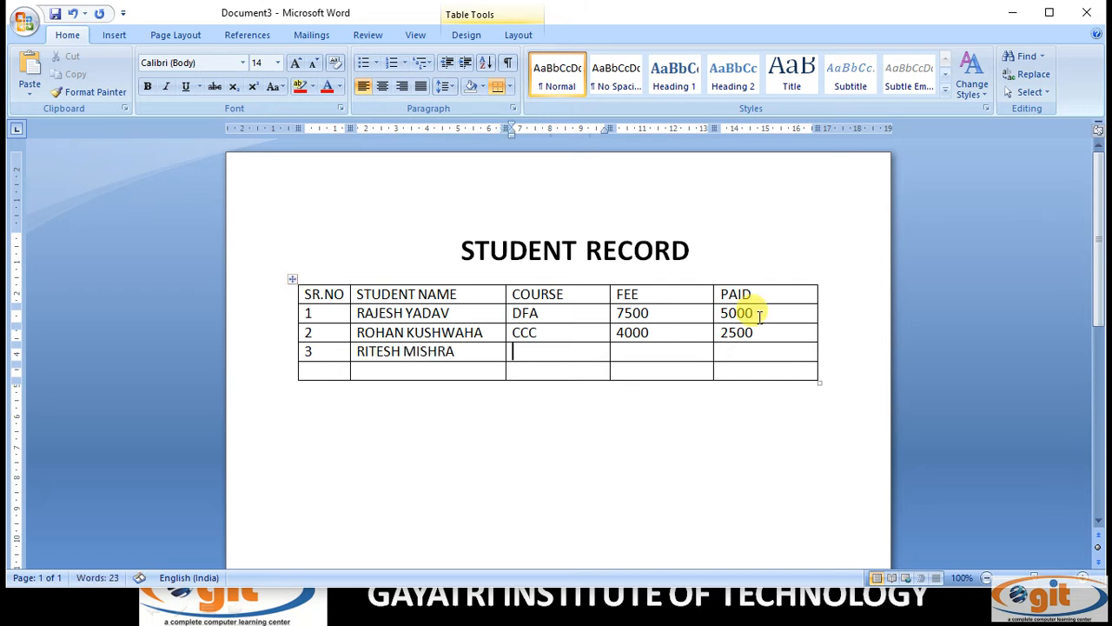
type("DCA")
key("Tab")
type("12")
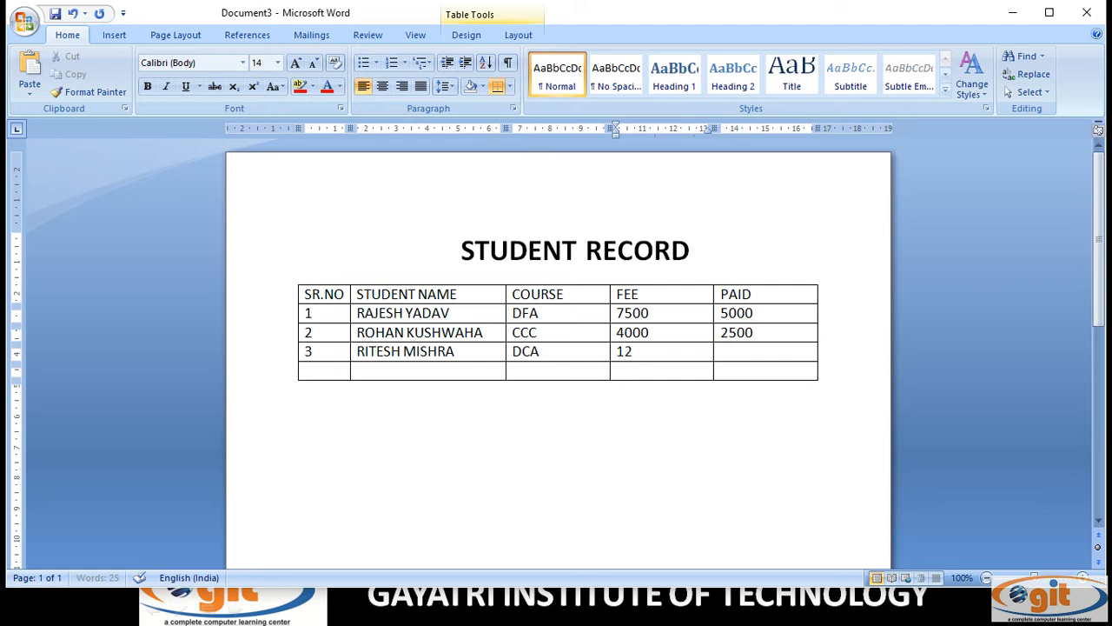
type("000")
key("Tab")
type("8000")
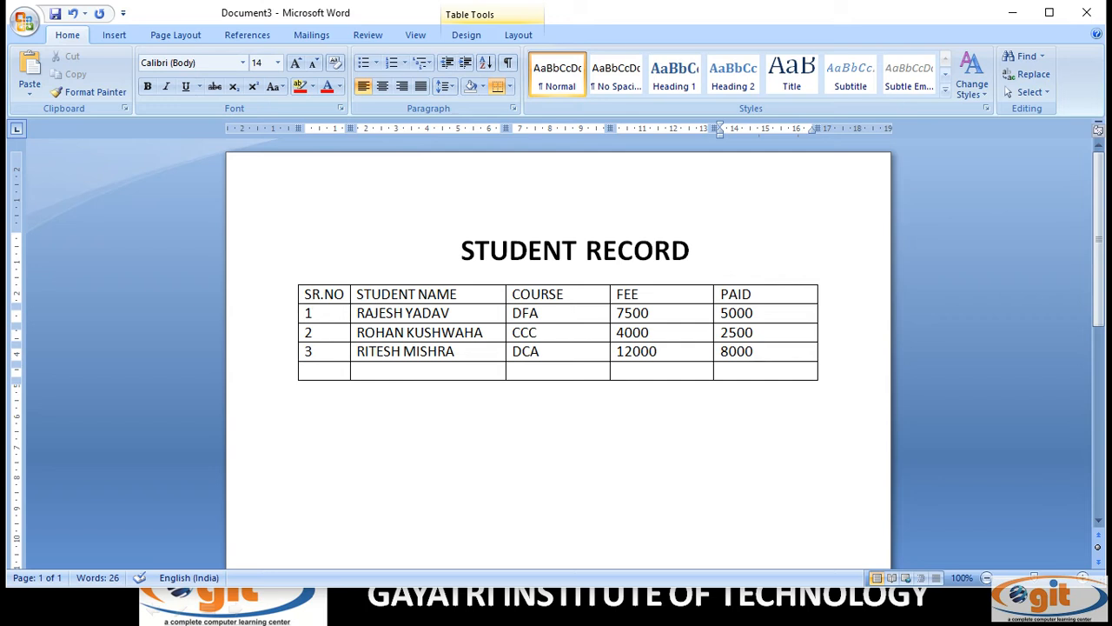
Resize the table with its corner handle, ending at a narrower width
left_click(458, 294)
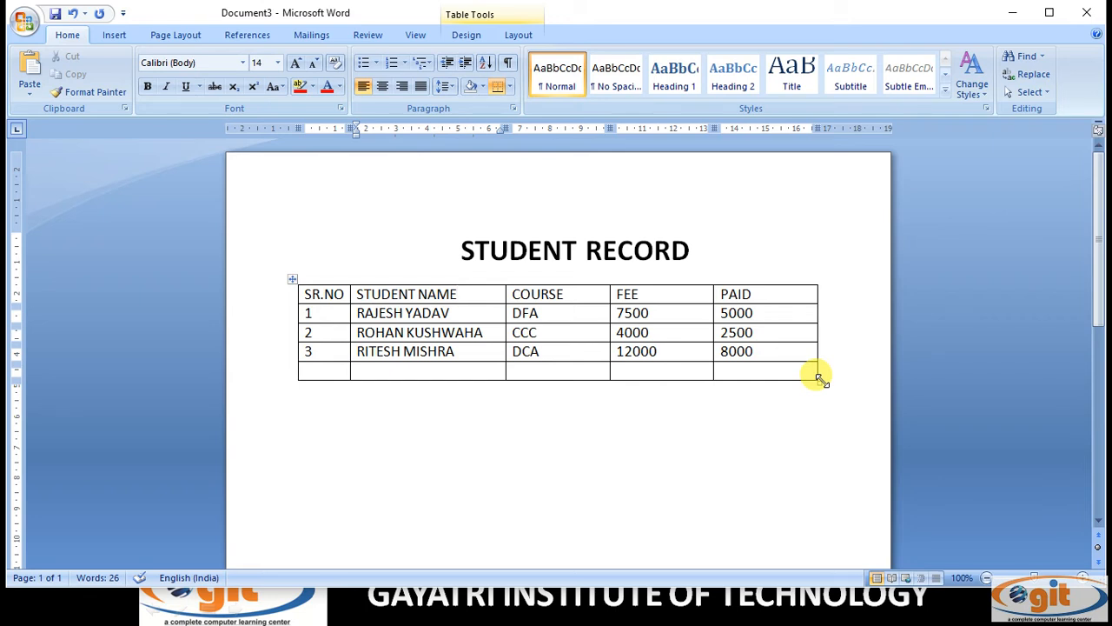
left_click_drag(817, 377, 851, 471)
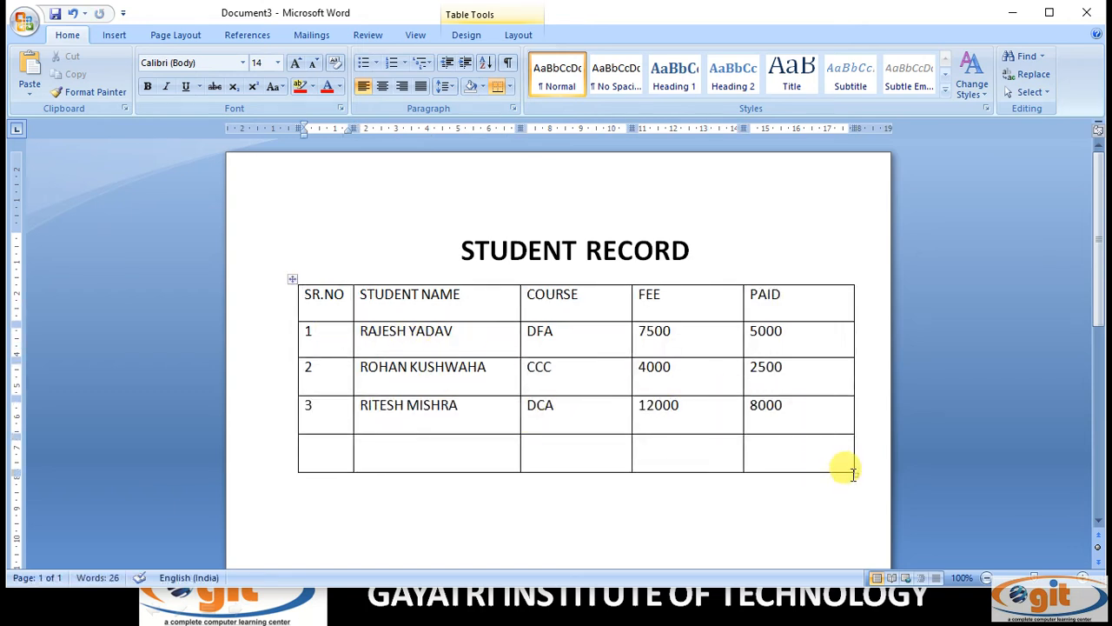
left_click_drag(852, 471, 712, 356)
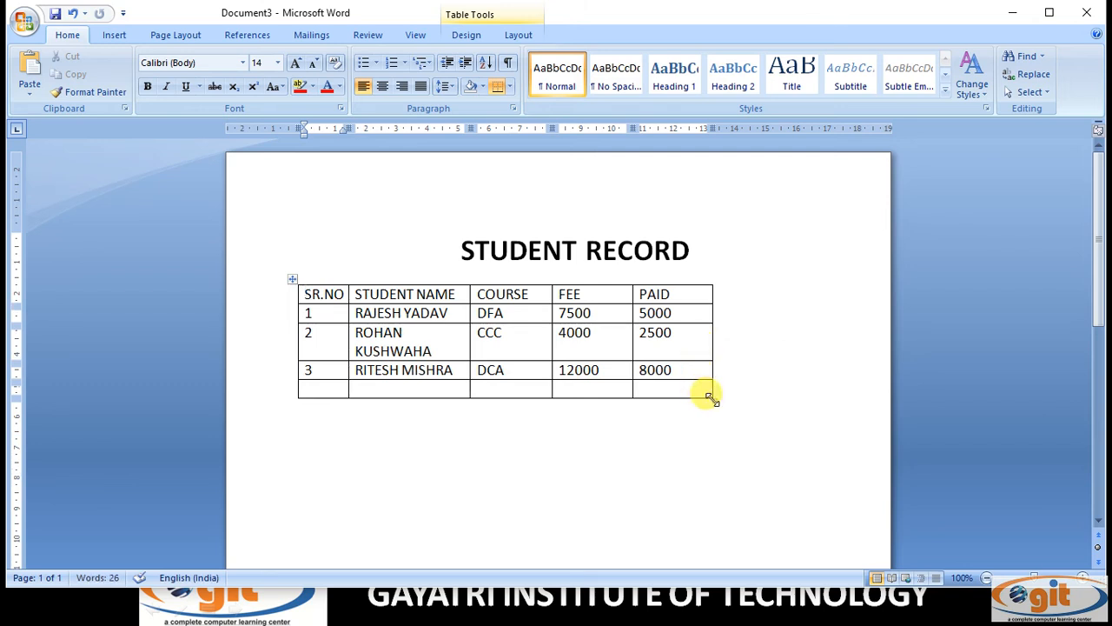
left_click_drag(710, 397, 584, 334)
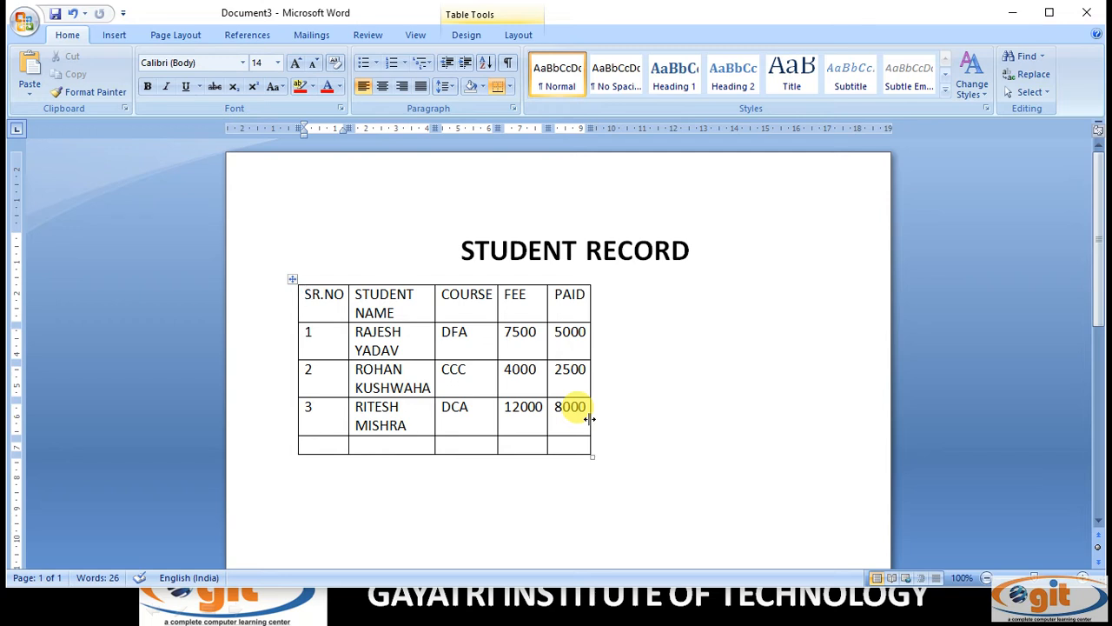
left_click_drag(592, 454, 849, 405)
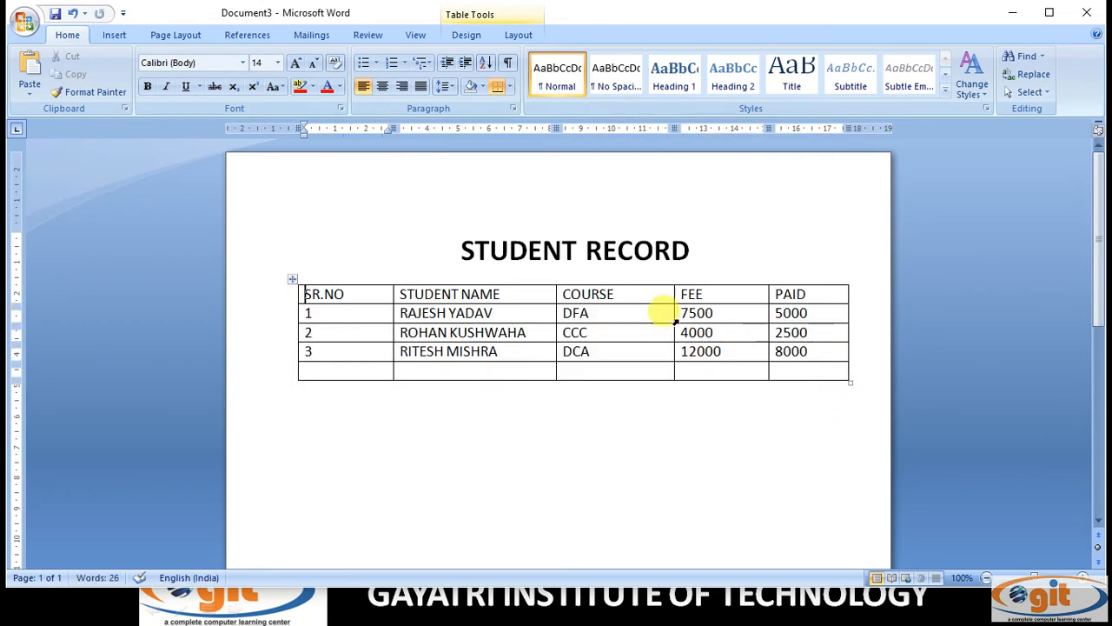
left_click_drag(847, 383, 691, 382)
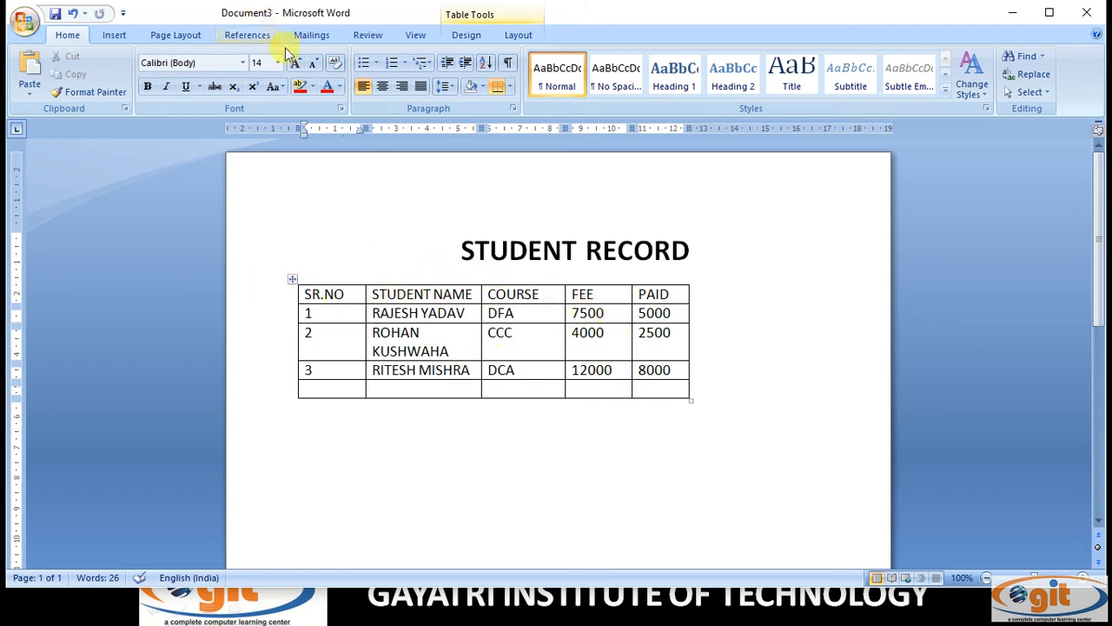
Drag the table by its move handle lower on the page, then nudge it back toward the title
left_click(291, 280)
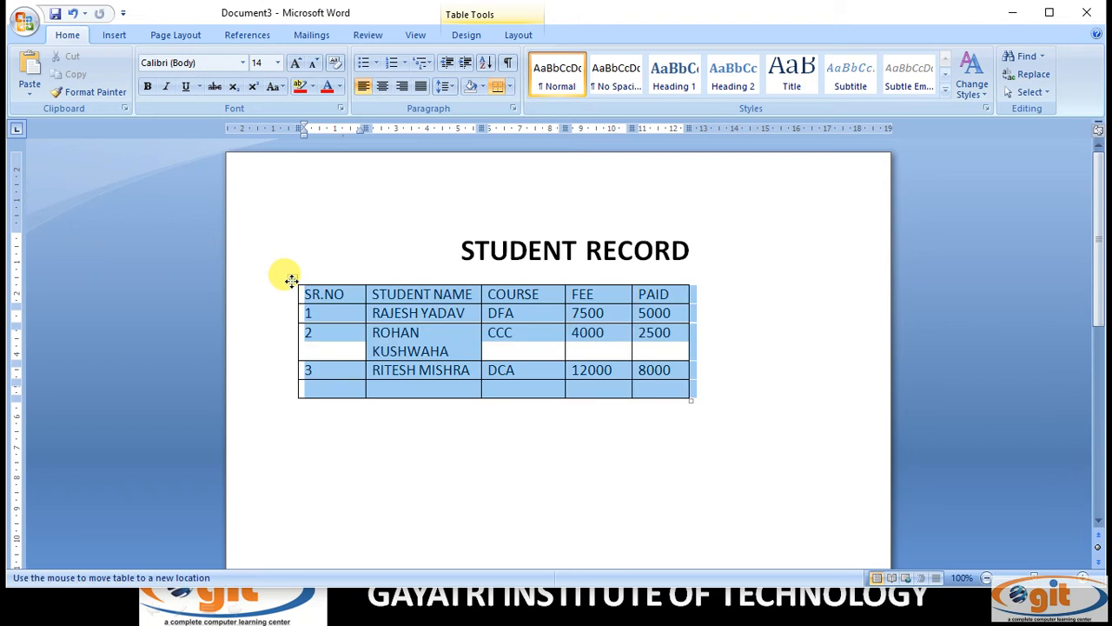
left_click_drag(291, 280, 381, 276)
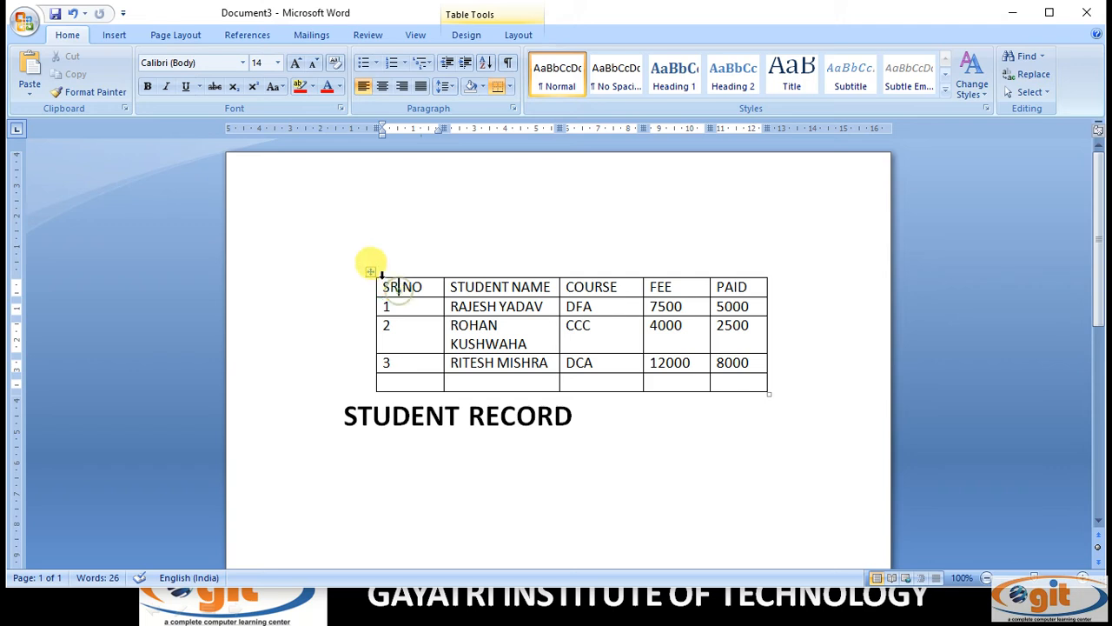
left_click_drag(370, 275, 304, 432)
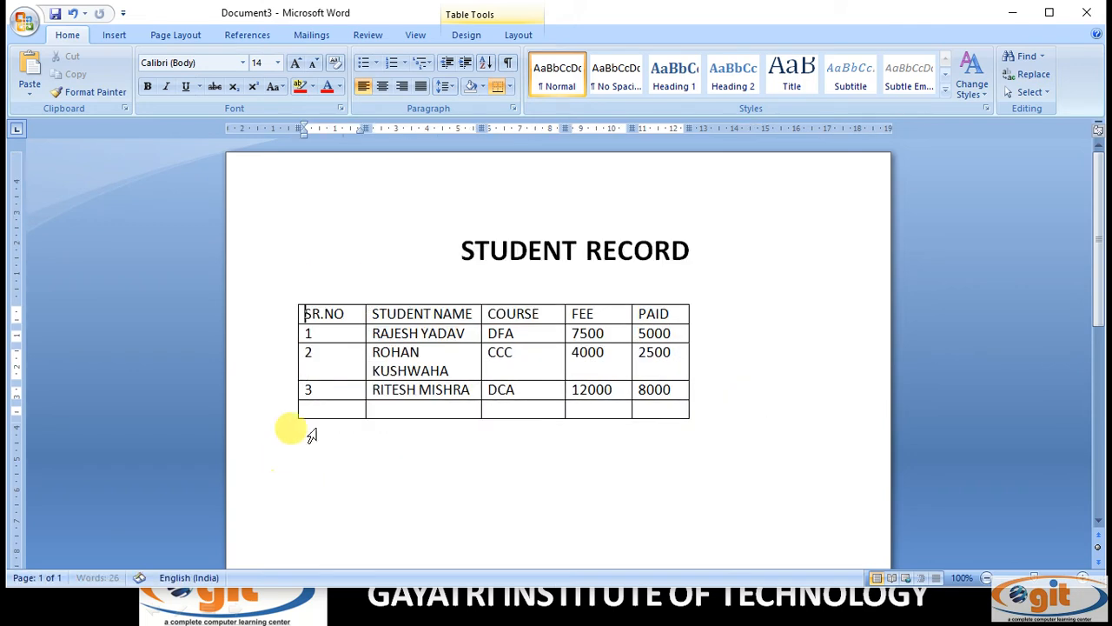
left_click_drag(292, 259, 290, 432)
left_click(382, 346)
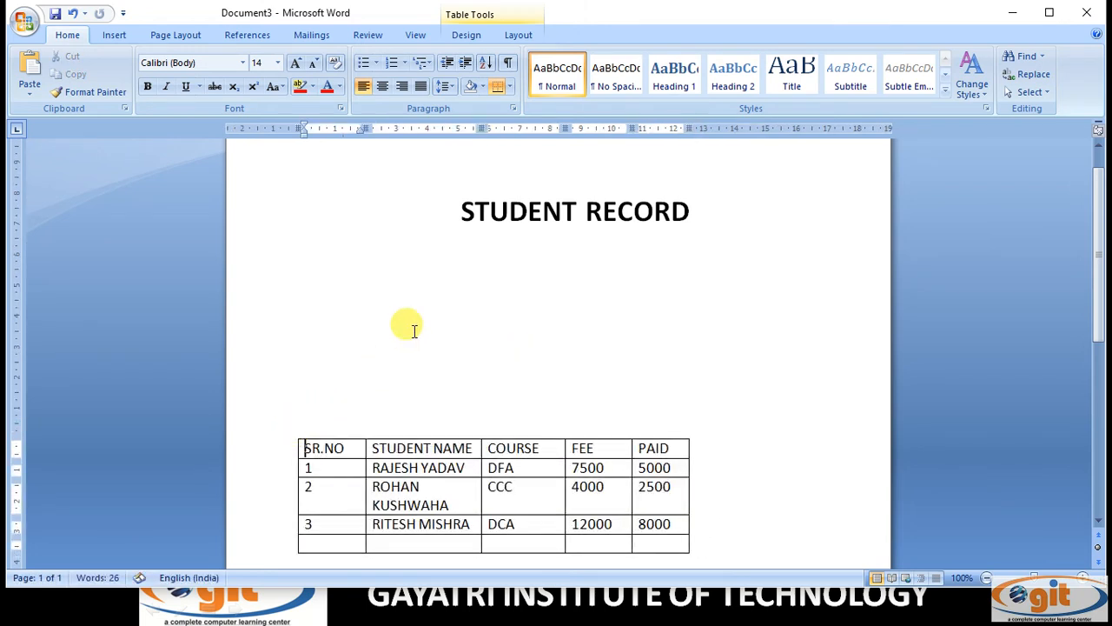
scroll(426, 317, "down", 3)
scroll(434, 292, "up", 4)
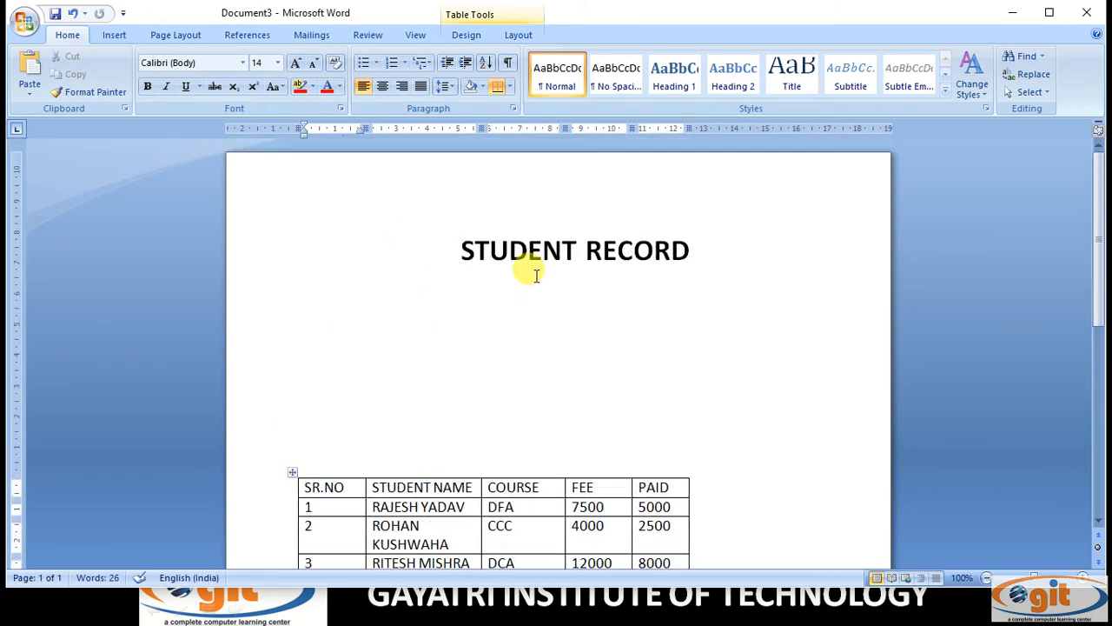
scroll(534, 281, "down", 2)
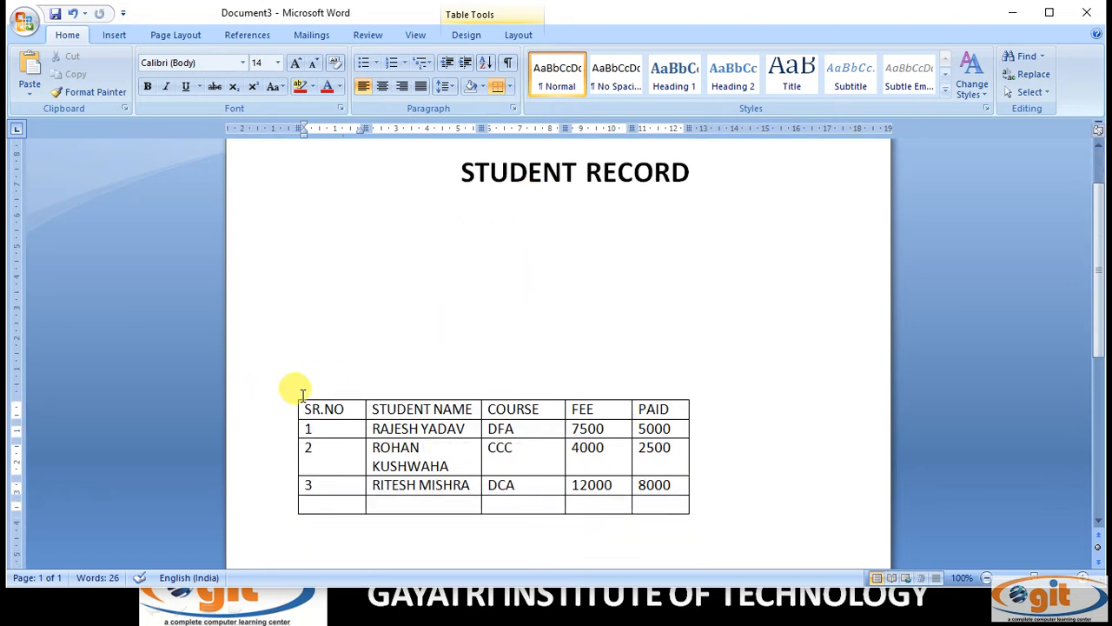
left_click_drag(293, 394, 287, 327)
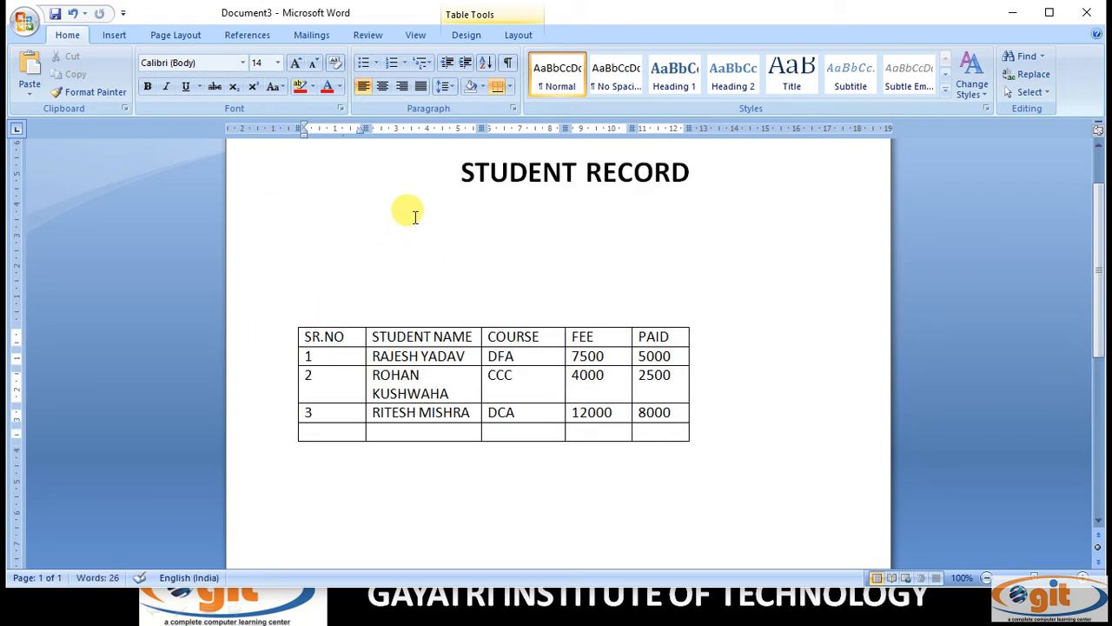
Move the table up so it sits directly under the title
left_click(323, 288)
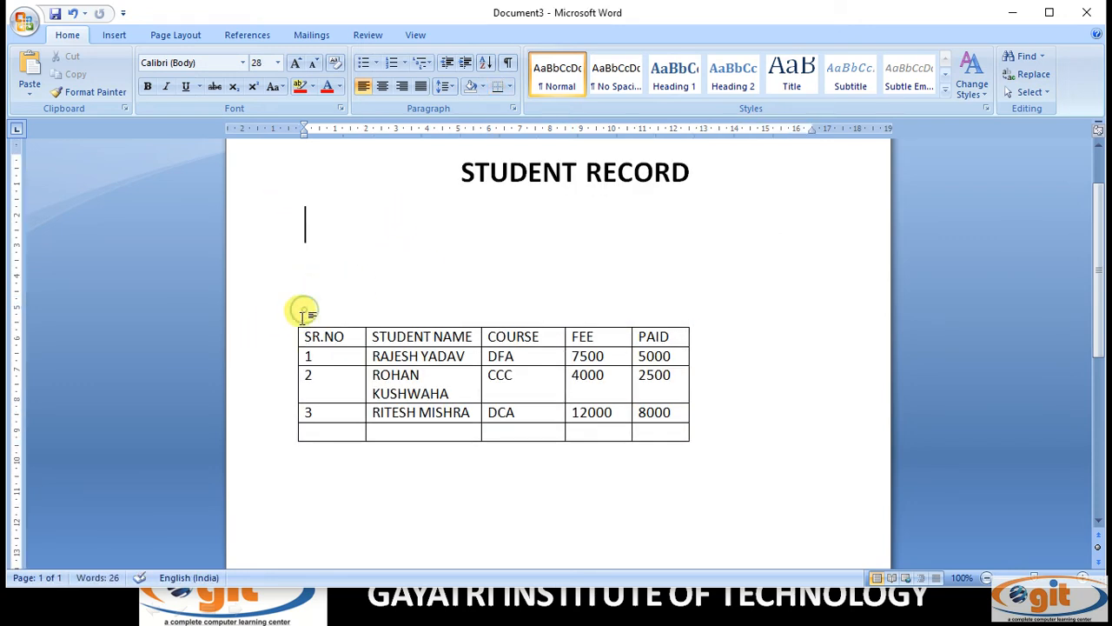
key("Left")
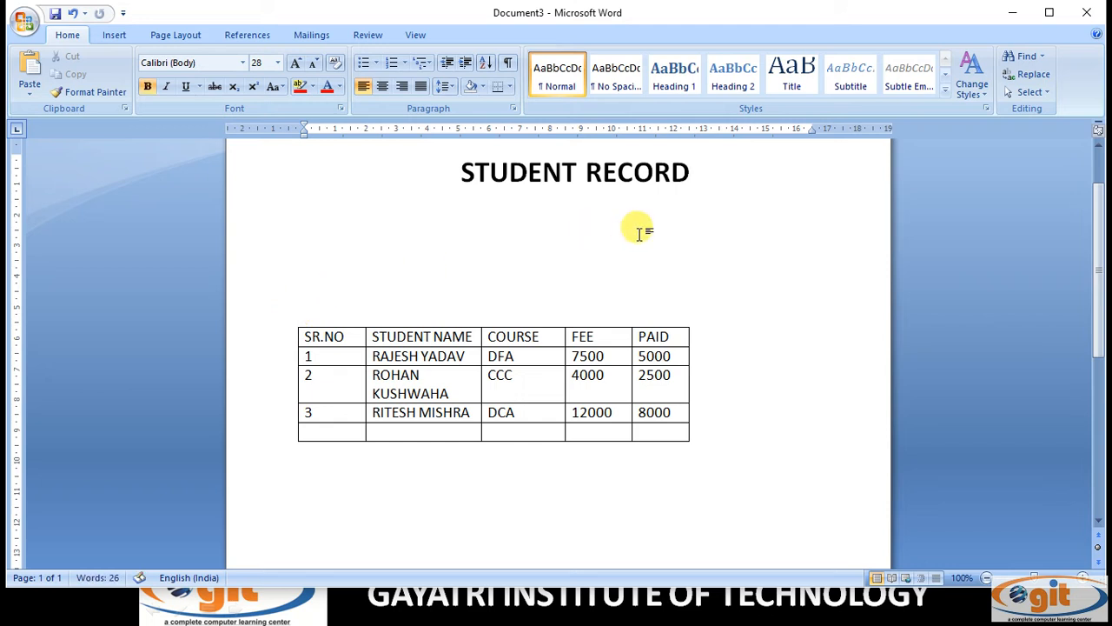
left_click(400, 337)
left_click_drag(293, 322, 298, 225)
left_click(291, 278)
left_click(298, 282)
left_click(299, 261)
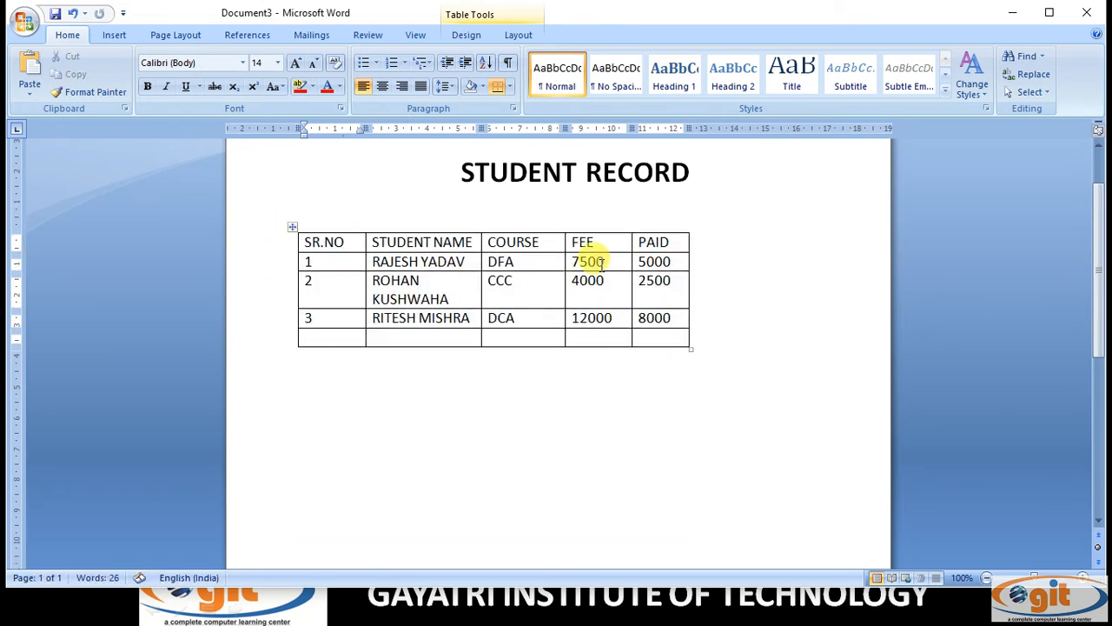
Delete the two tabs before STUDENT RECORD, moving the title to the left margin
left_click(732, 313)
left_click(453, 172)
key("BackSpace")
key("BackSpace")
key("BackSpace")
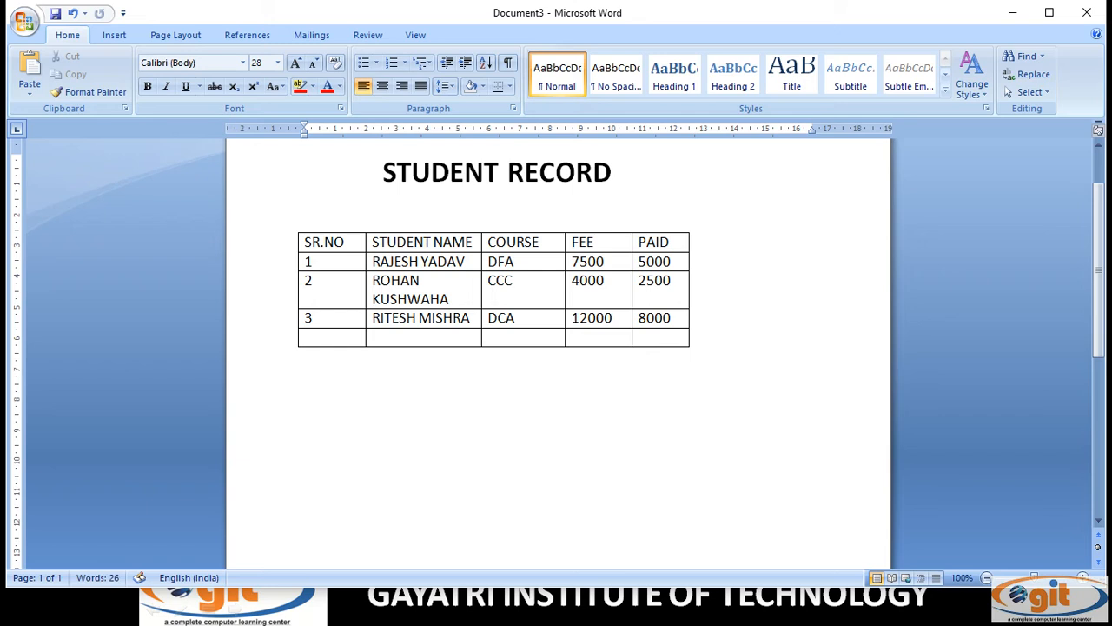
key("BackSpace")
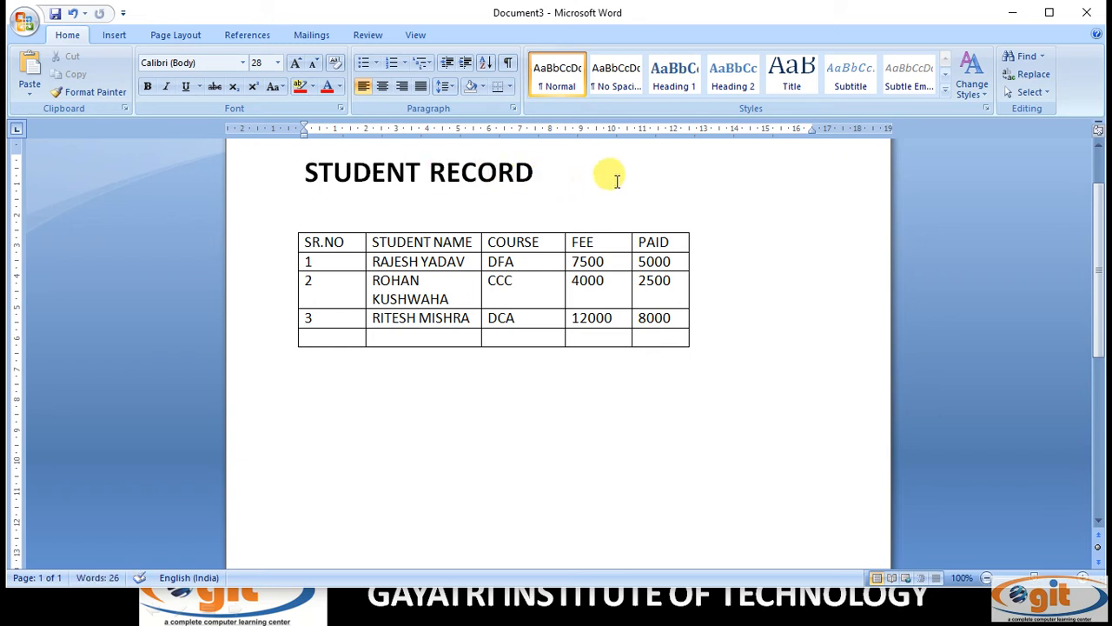
Widen the table to the right so every name fits on one line
left_click(608, 261)
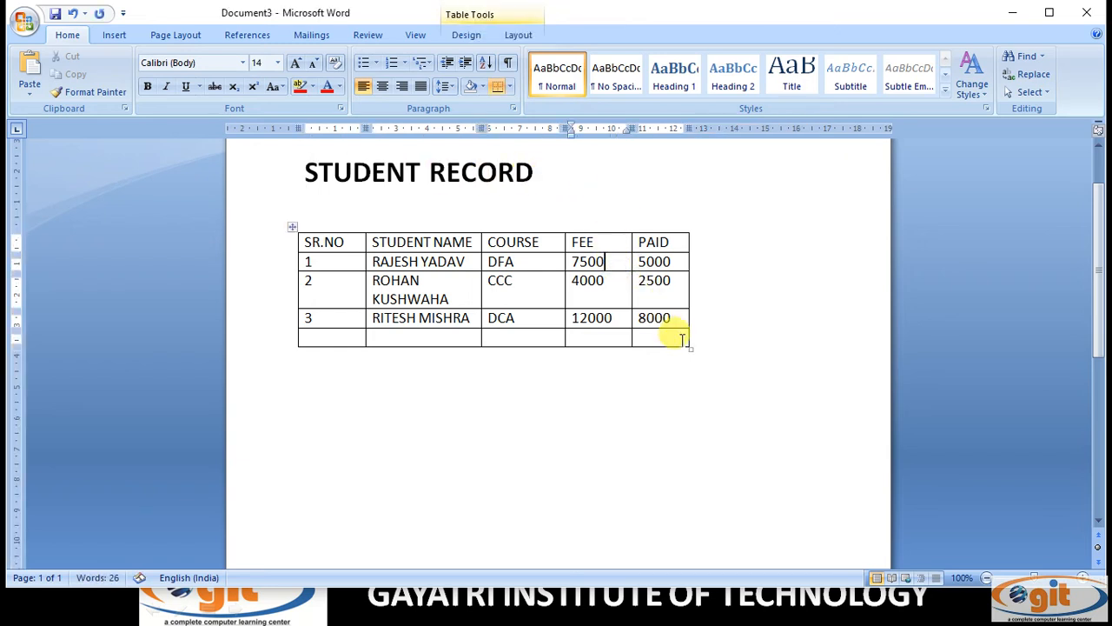
left_click_drag(691, 348, 810, 351)
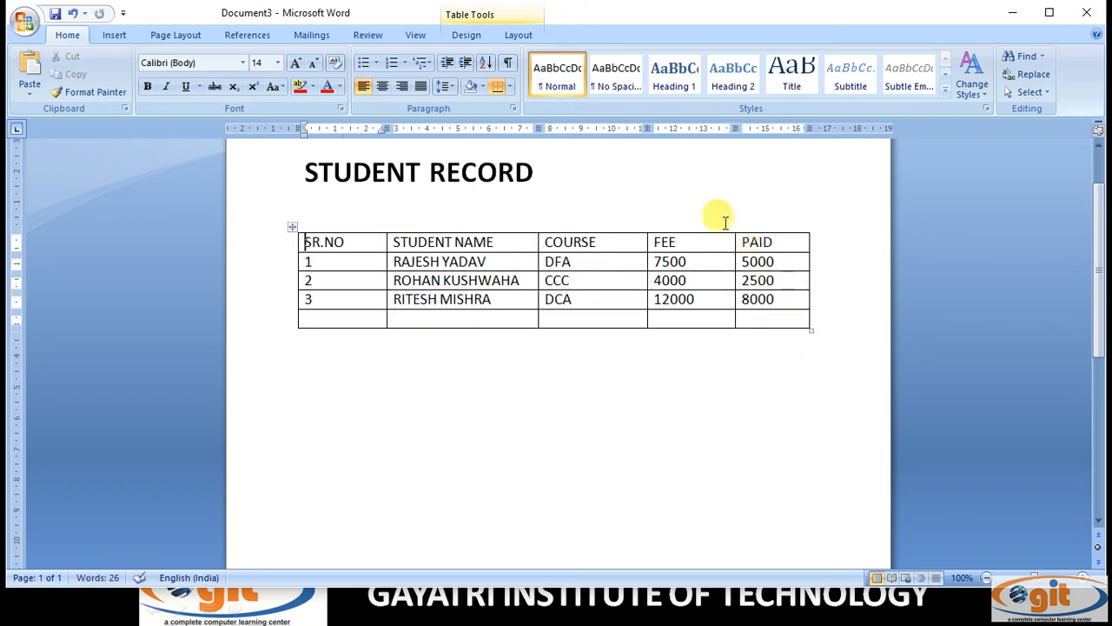
key("ctrl+Home")
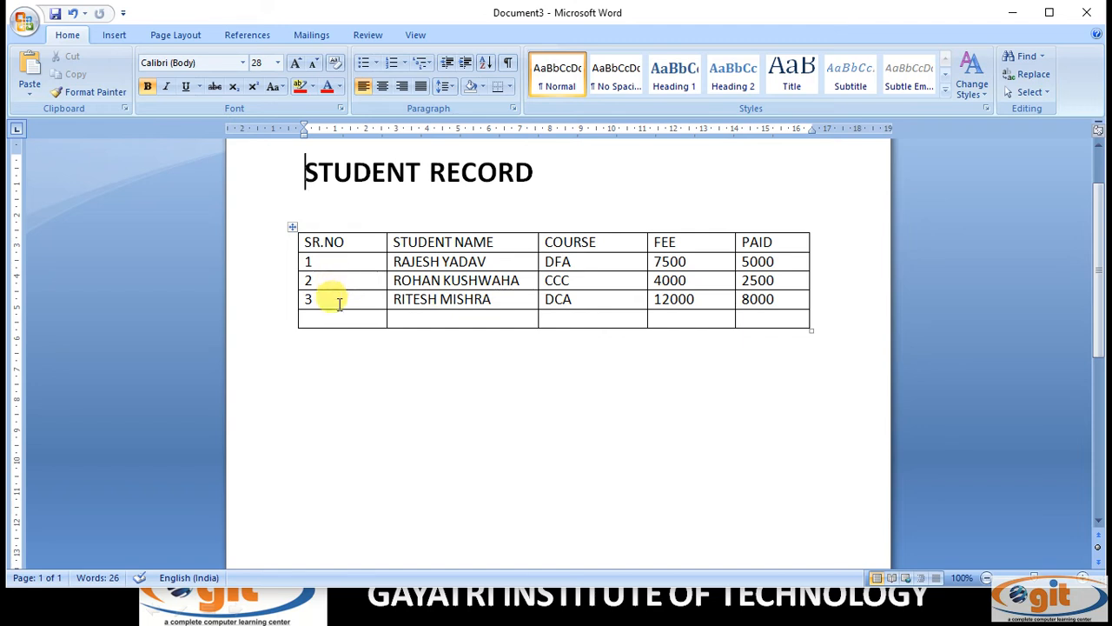
Enter serial number 4 and student name SANDEEP in the empty row
left_click(785, 301)
key("Tab")
type("4")
key("Tab")
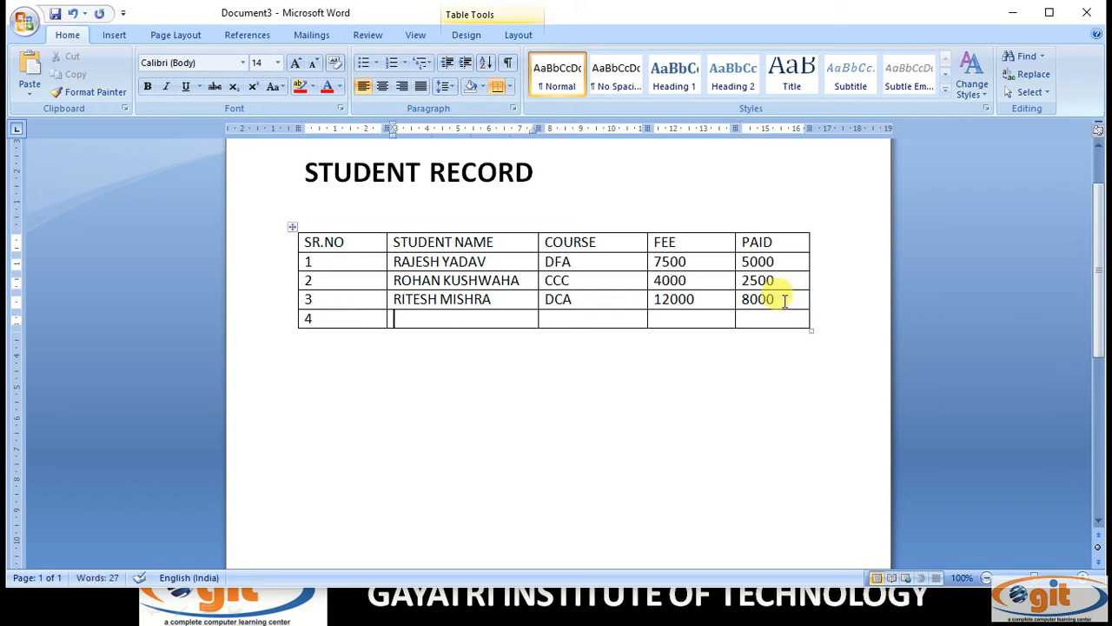
type("SANDEEP")
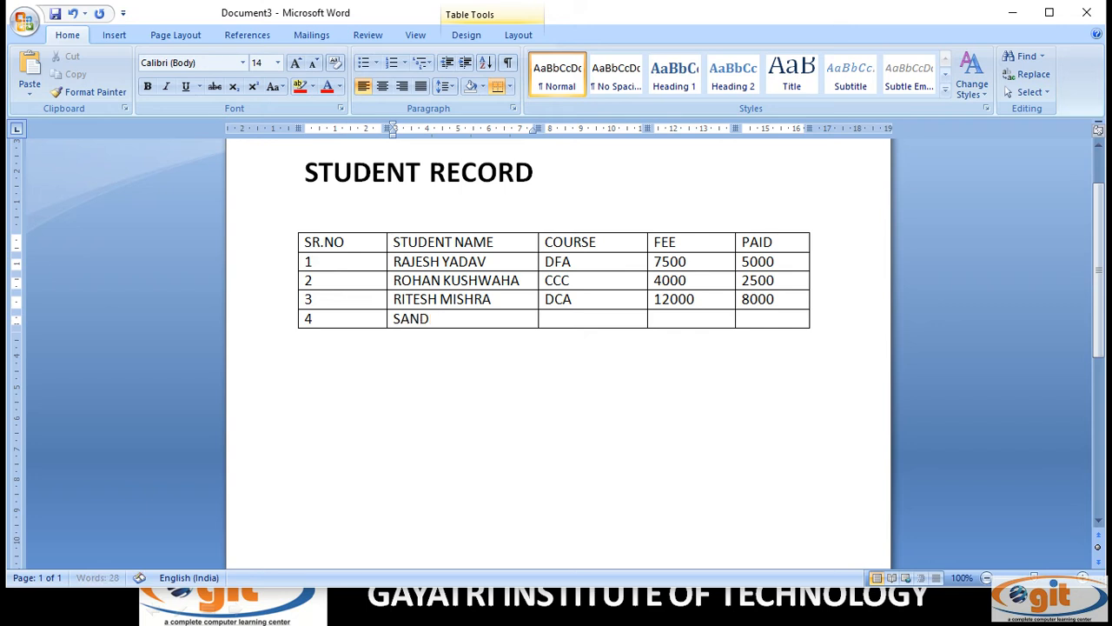
key("Tab")
Fill in course DFA, fee 7500 and paid 6000, then add a new empty row
type("DFA")
key("Tab")
type("7500")
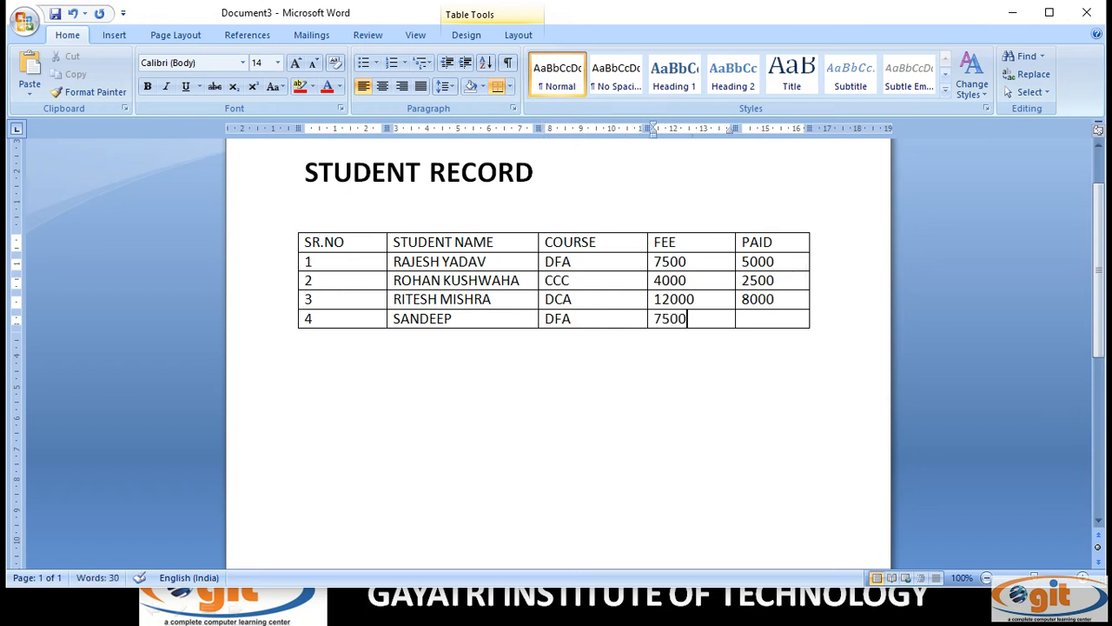
key("Tab")
type("6000")
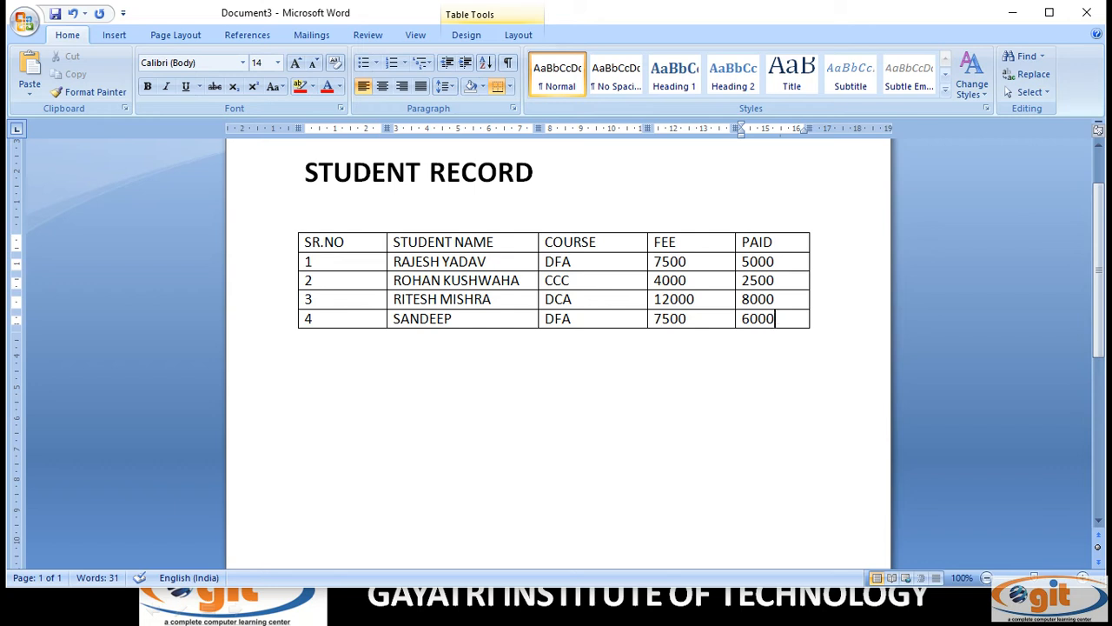
key("Tab")
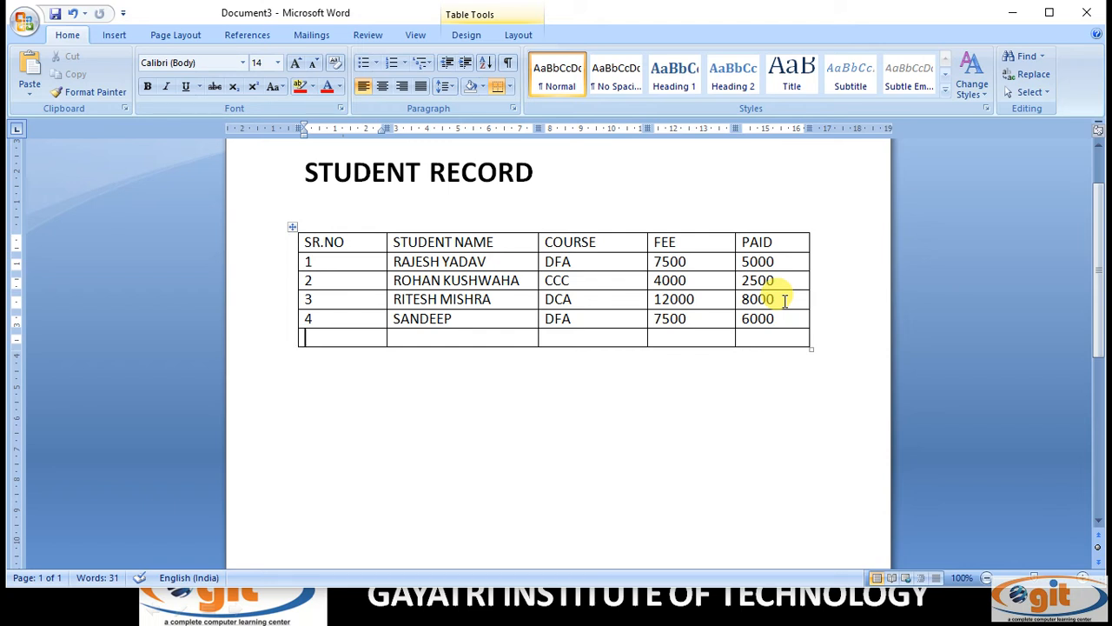
Add six more empty rows to the end of the student table
key("Tab")
key("Tab")
key("Tab")
key("Tab")
key("Tab")
key("Tab")
key("Tab")
key("Tab")
key("Tab")
key("Tab")
key("Tab")
key("Tab")
key("Tab")
key("Tab")
key("Tab")
key("Tab")
key("Tab")
key("Tab")
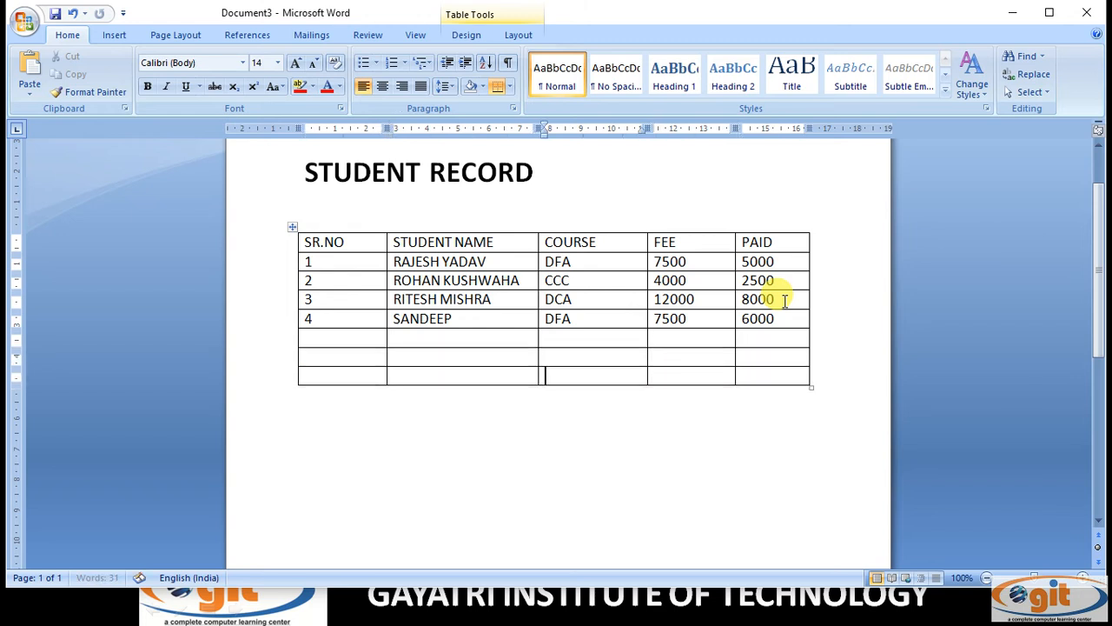
key("Tab")
key("Tab")
key("Tab")
key("Tab")
key("Tab")
key("Tab")
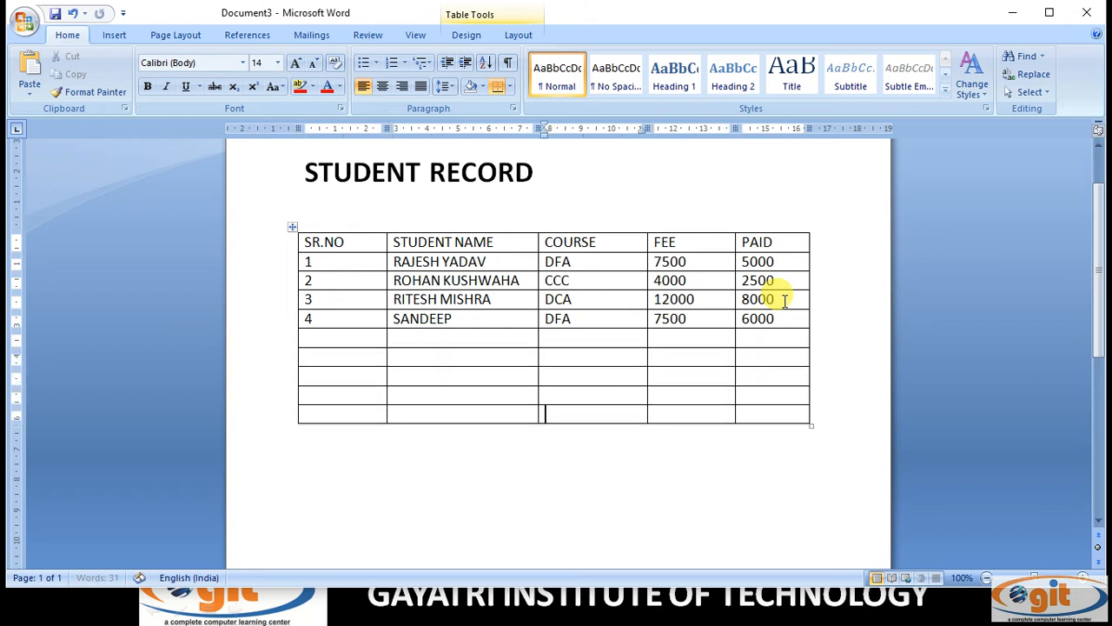
key("Tab")
key("Tab")
key("Tab")
key("Tab")
key("Tab")
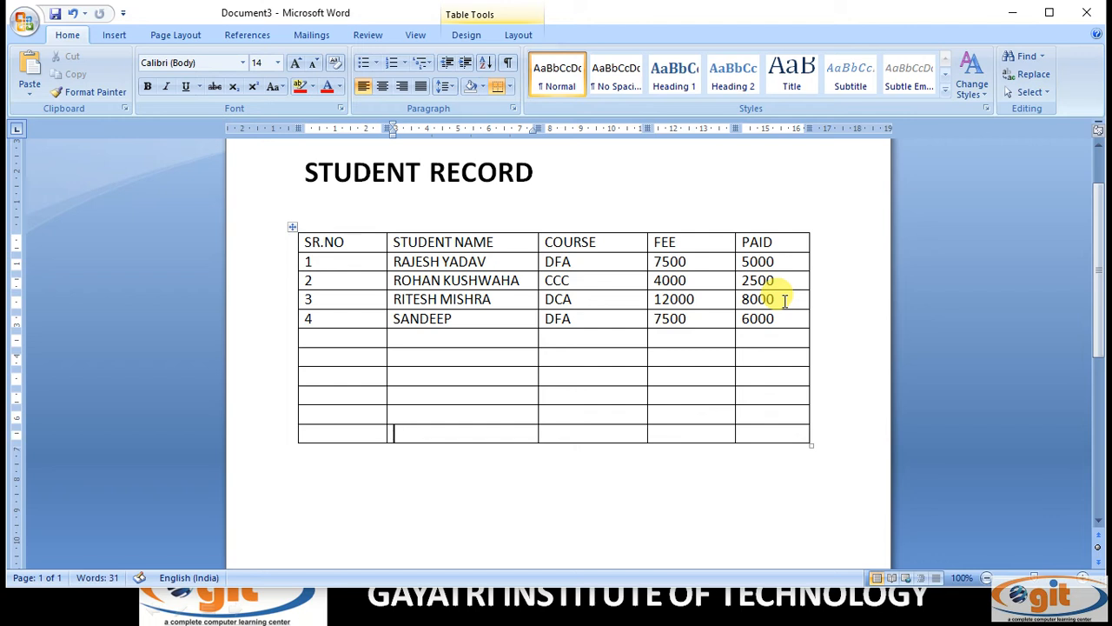
key("Tab")
key("Tab")
key("Tab")
key("Tab")
key("Tab")
key("Tab")
key("Tab")
key("Tab")
key("Tab")
key("Tab")
key("Tab")
key("Tab")
key("Tab")
key("Tab")
key("Tab")
key("Tab")
key("Tab")
key("Tab")
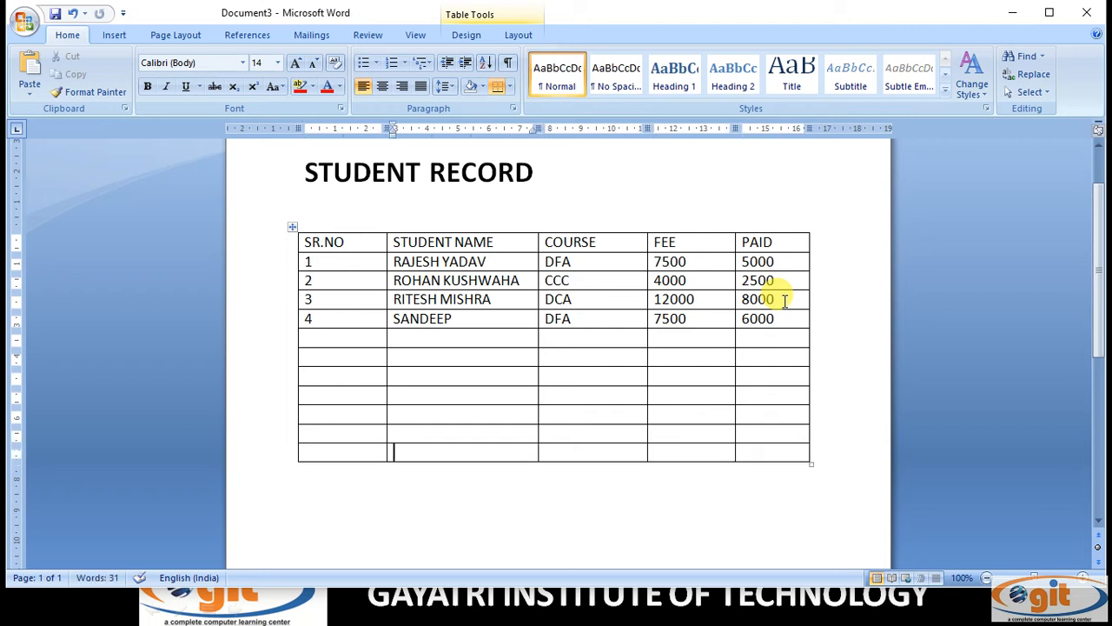
key("Tab")
key("Tab")
key("Tab")
key("Tab")
key("Tab")
key("Tab")
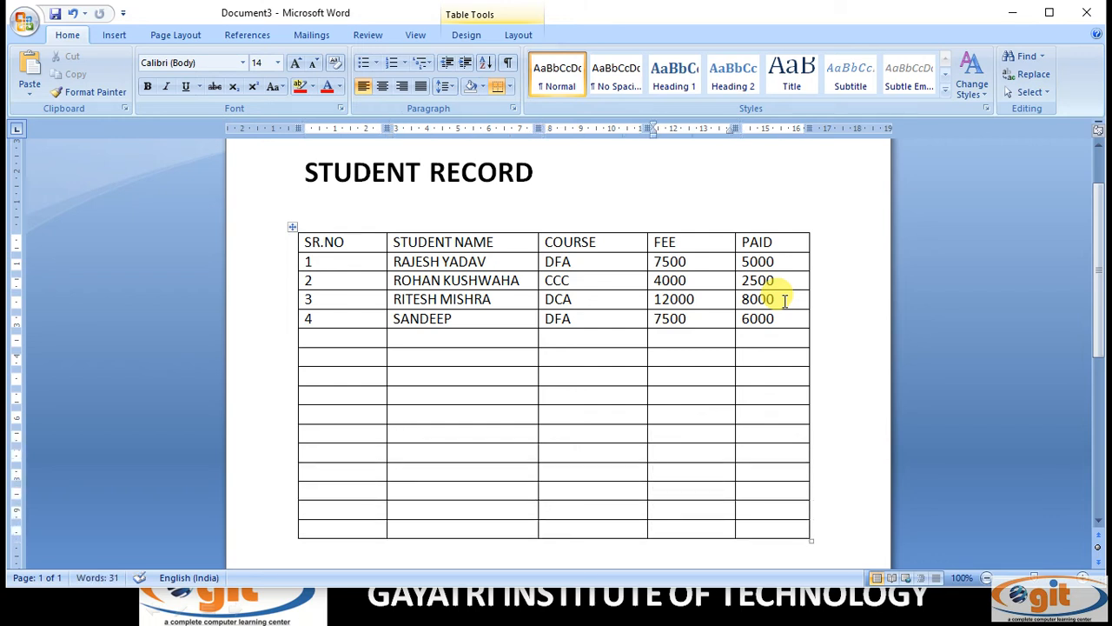
key("Tab")
key("Tab")
key("Tab")
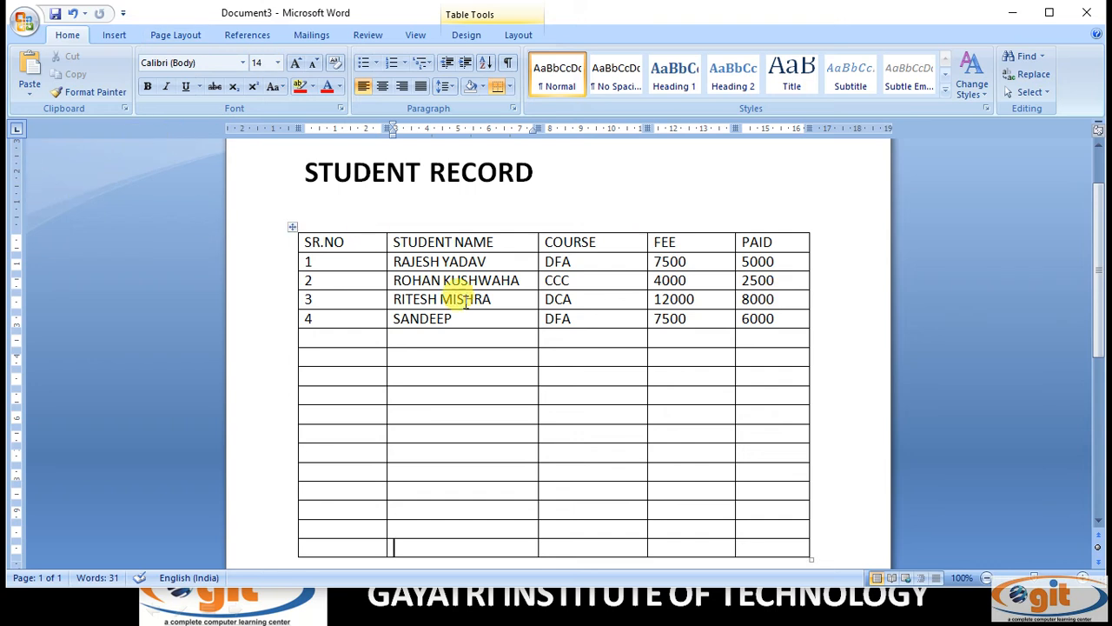
Review the student table from the top, then create a new blank document with Ctrl+N
scroll(460, 300, "down", 4)
key("ctrl+Home")
scroll(377, 298, "down", 5)
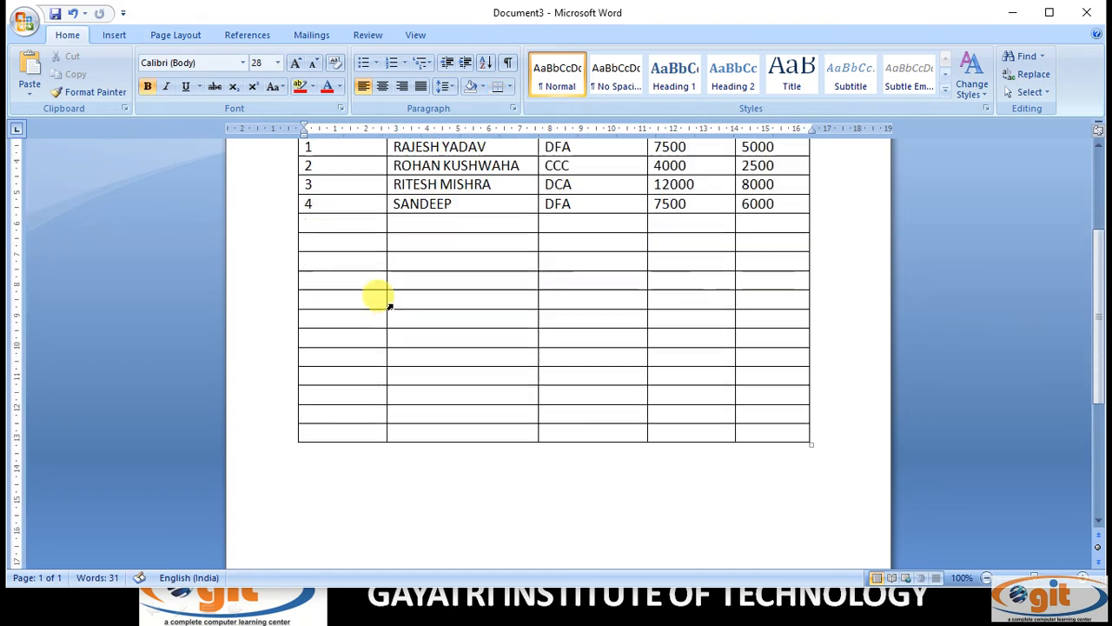
scroll(403, 235, "up", 4)
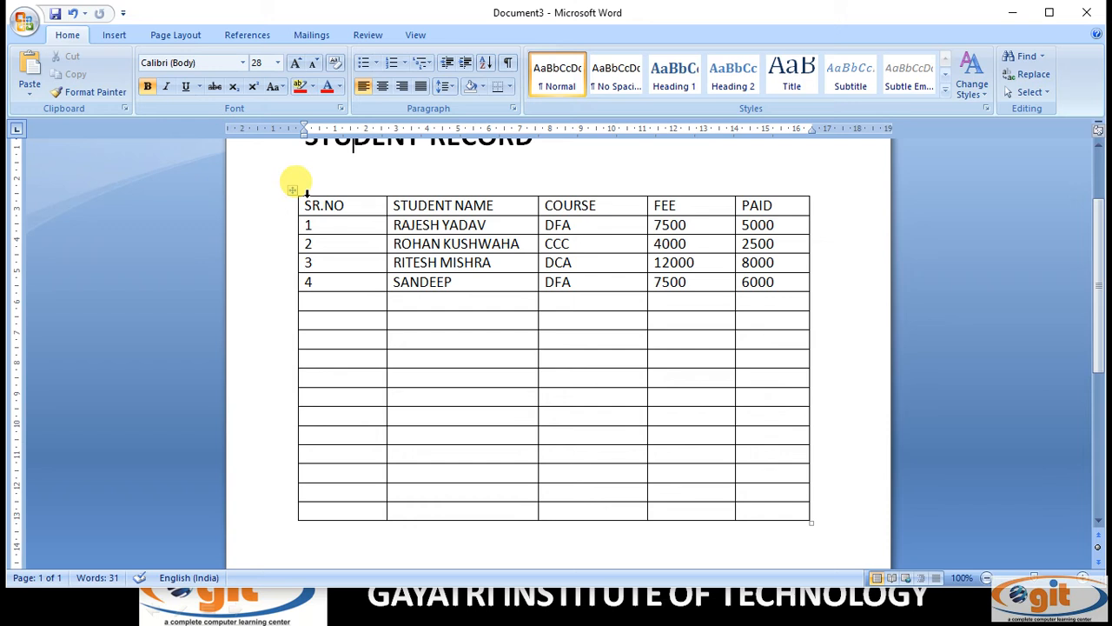
scroll(303, 209, "down", 5)
scroll(368, 243, "up", 5)
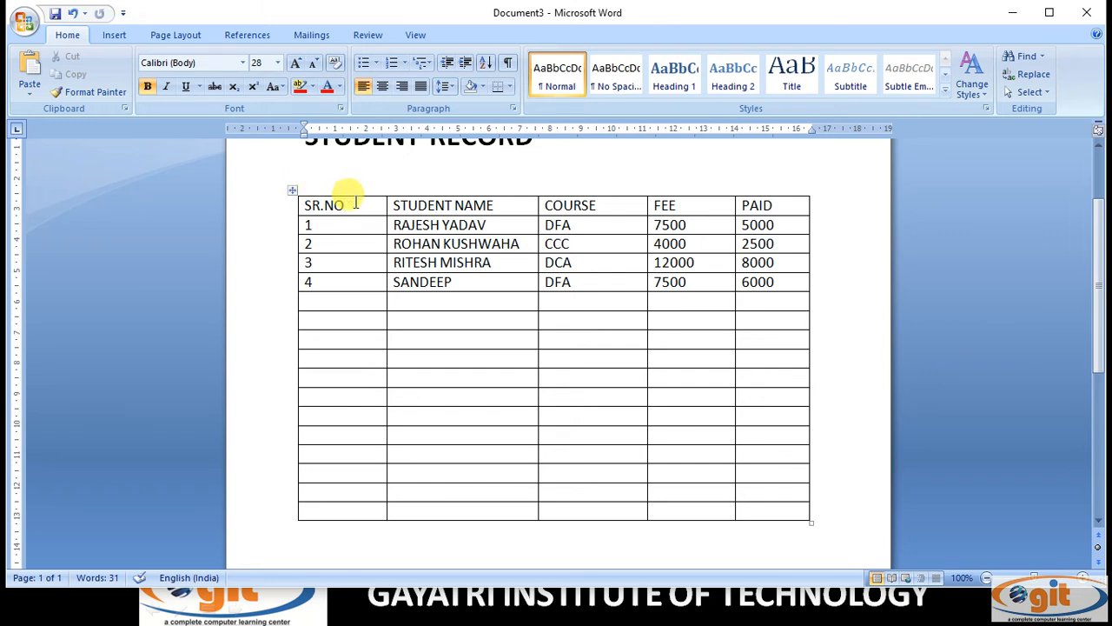
scroll(355, 203, "down", 5)
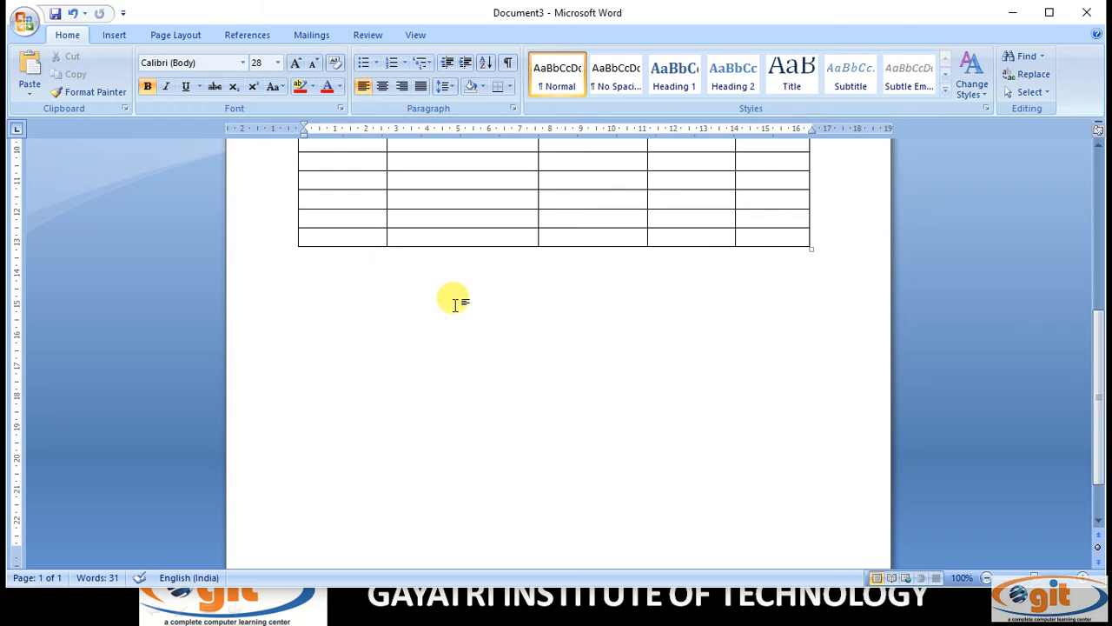
key("ctrl+n")
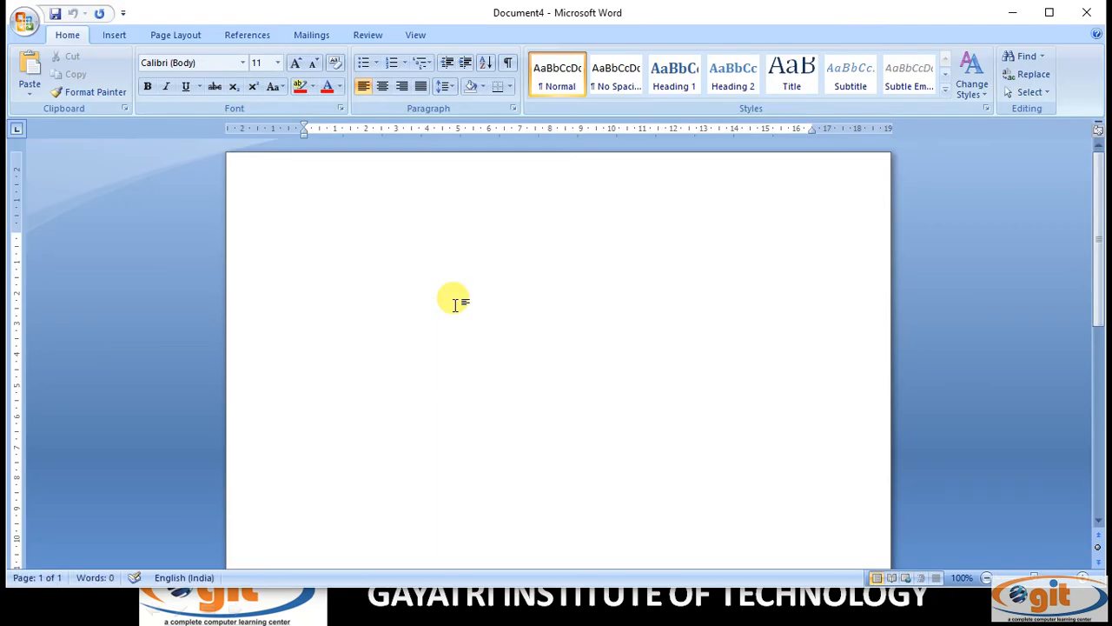
Use Insert Table to set 6 columns and 5 rows in Document4 and confirm
left_click(112, 35)
left_click(141, 95)
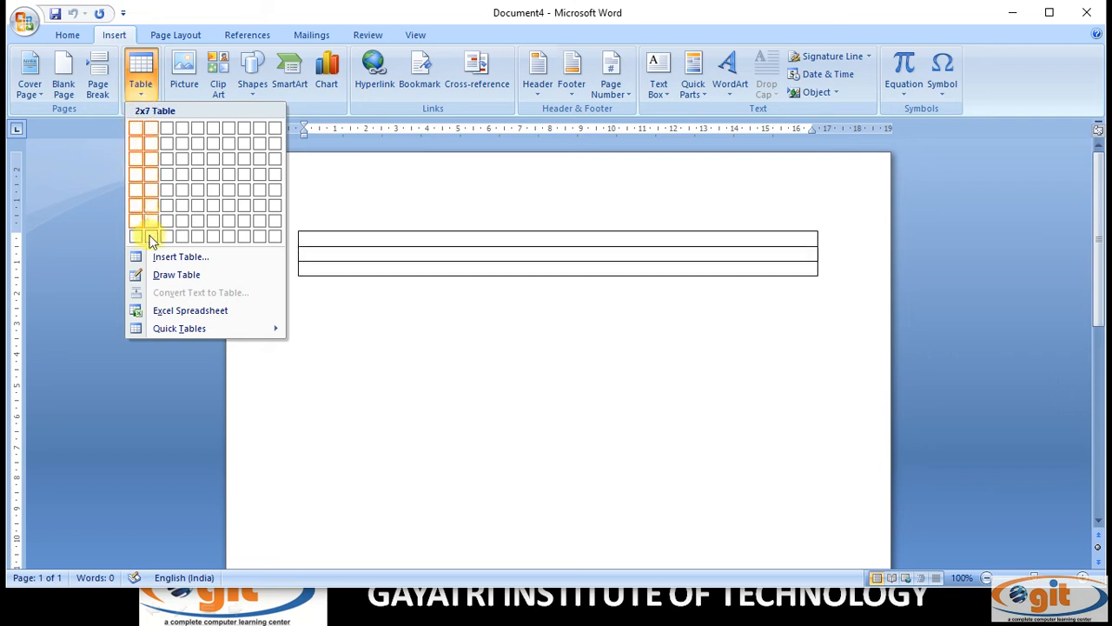
left_click(199, 259)
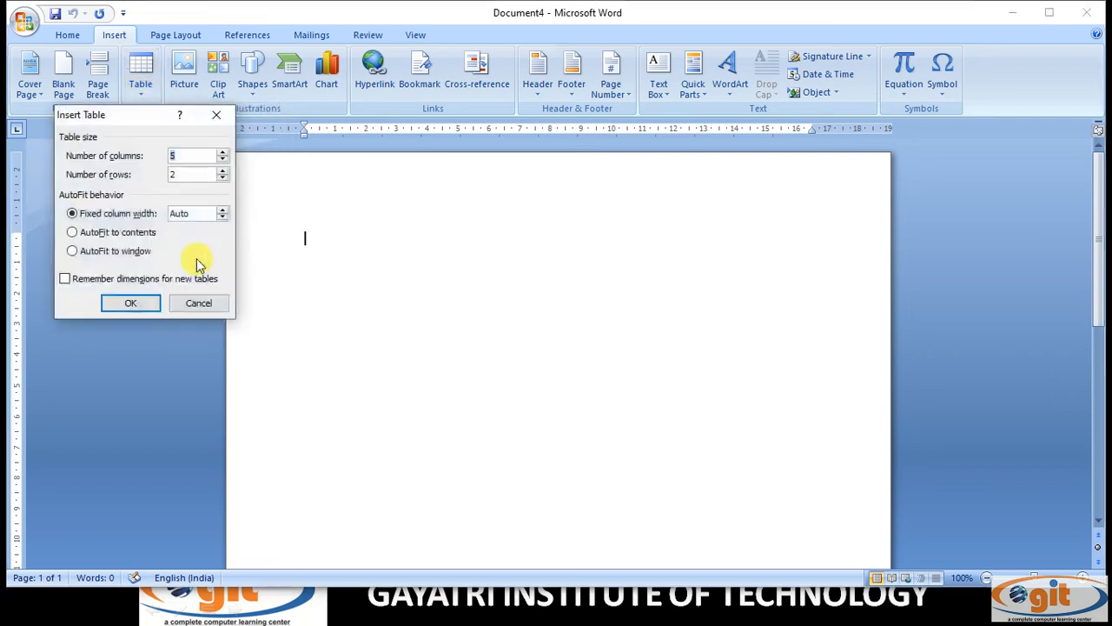
left_click_drag(130, 118, 547, 181)
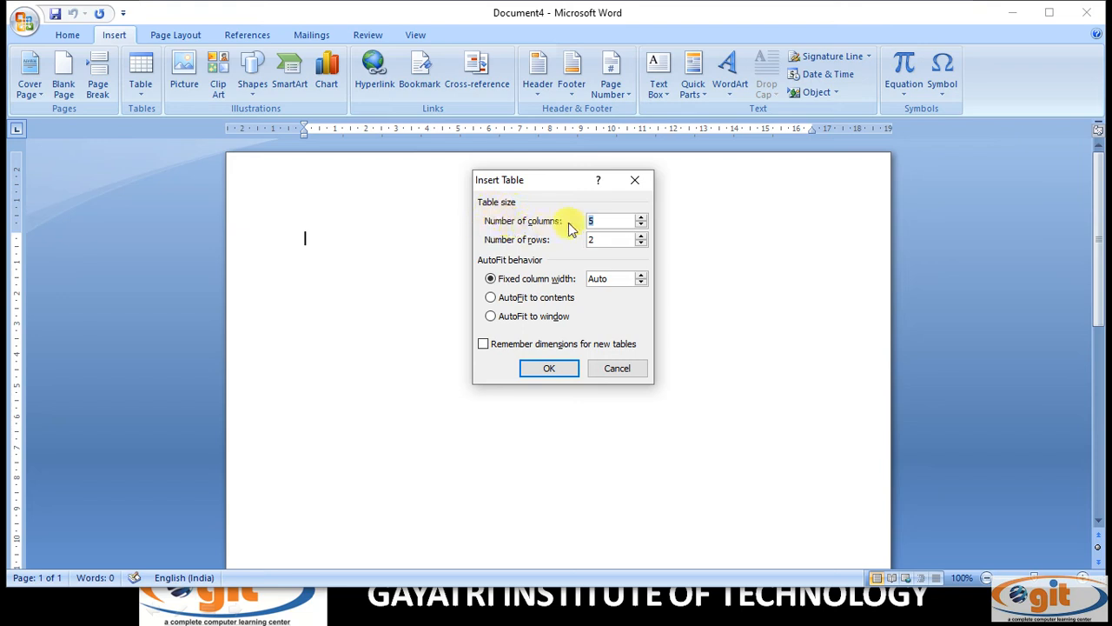
left_click_drag(489, 179, 370, 176)
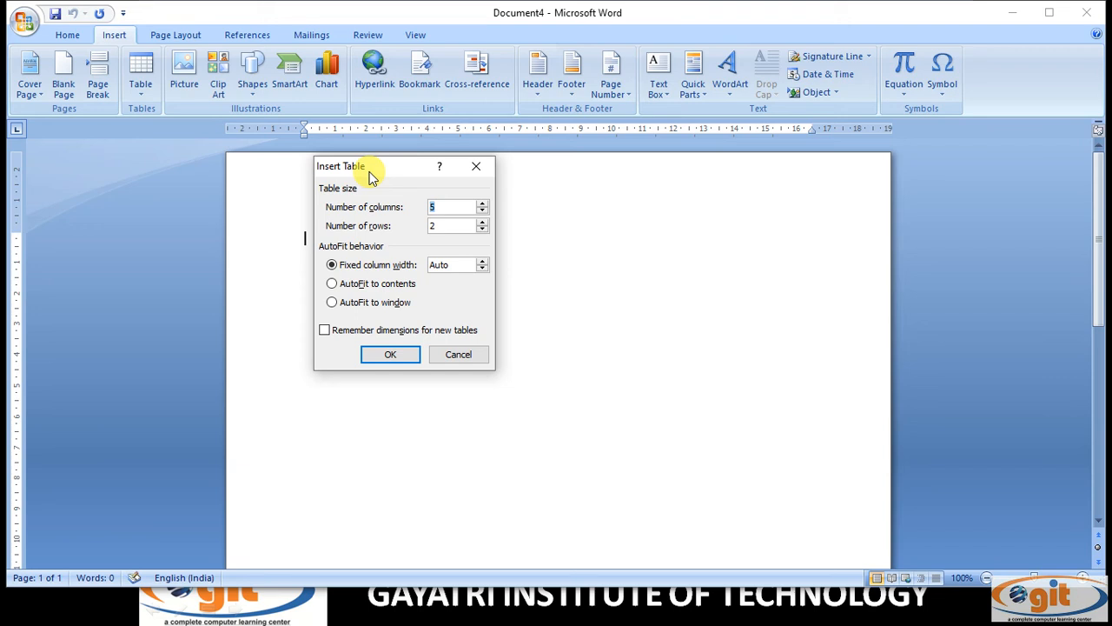
type("6")
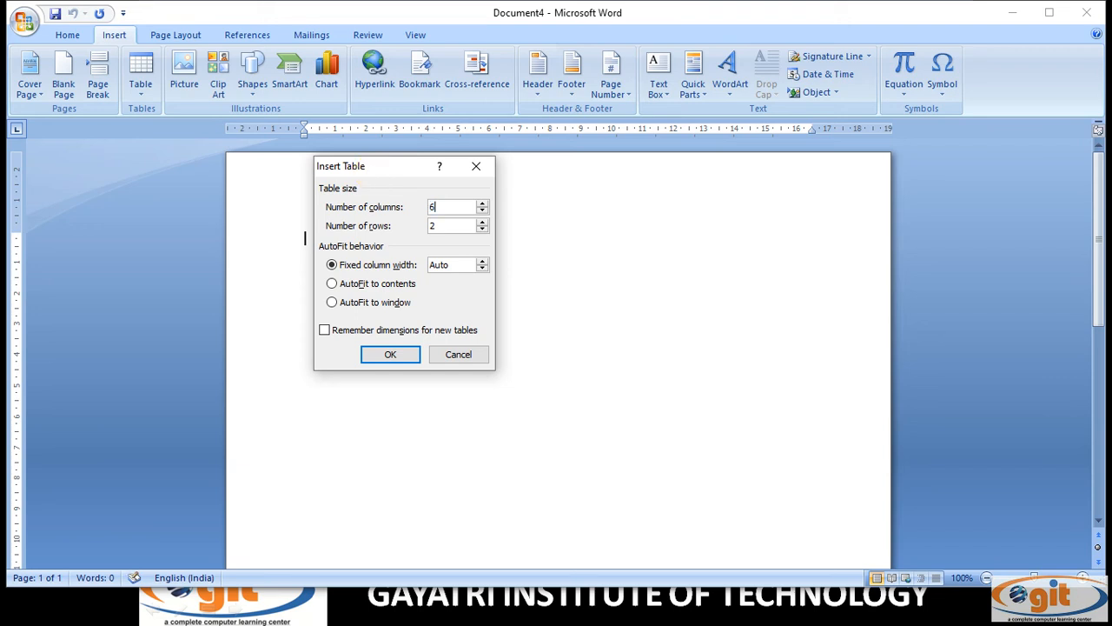
left_click(446, 226)
key("BackSpace")
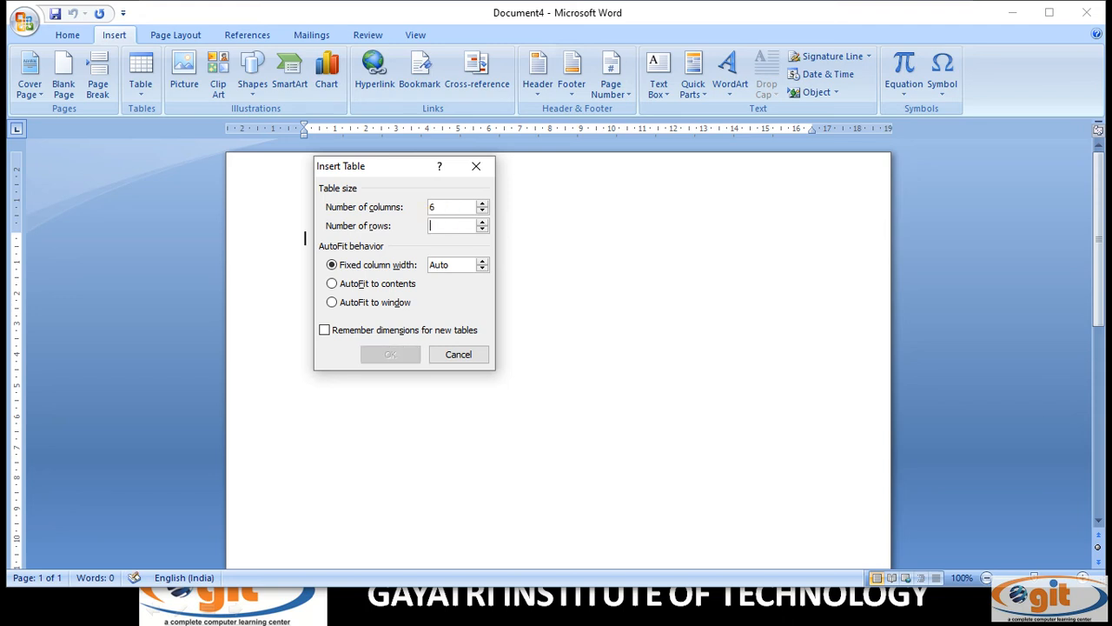
type("5")
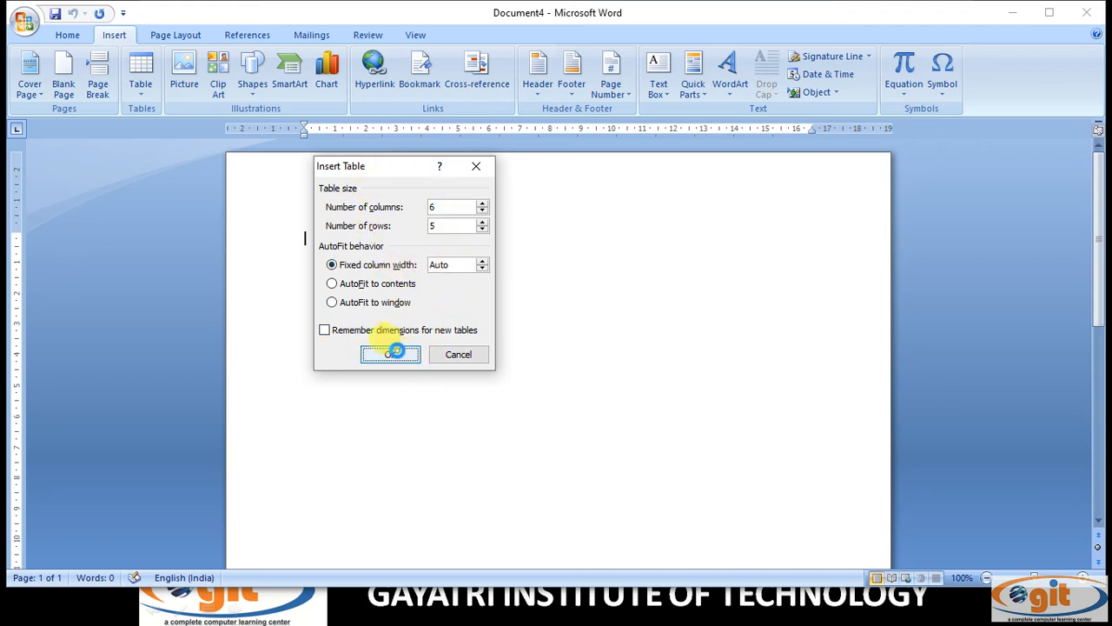
left_click(397, 351)
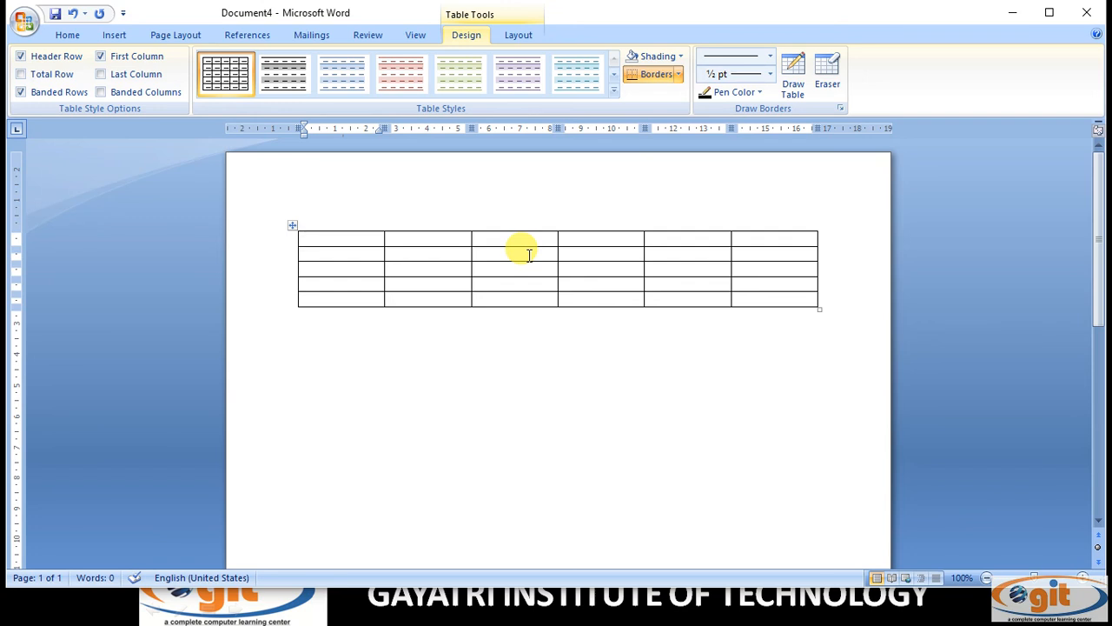
Reopen Insert Table, close it without adding a table, and minimize Document4
left_click(113, 35)
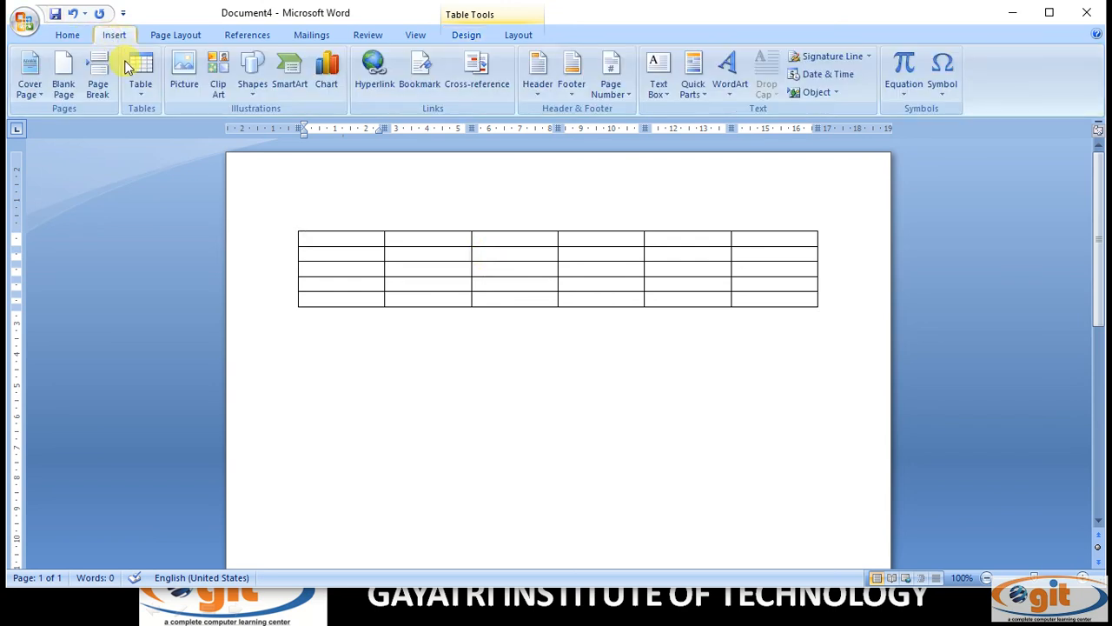
left_click(135, 90)
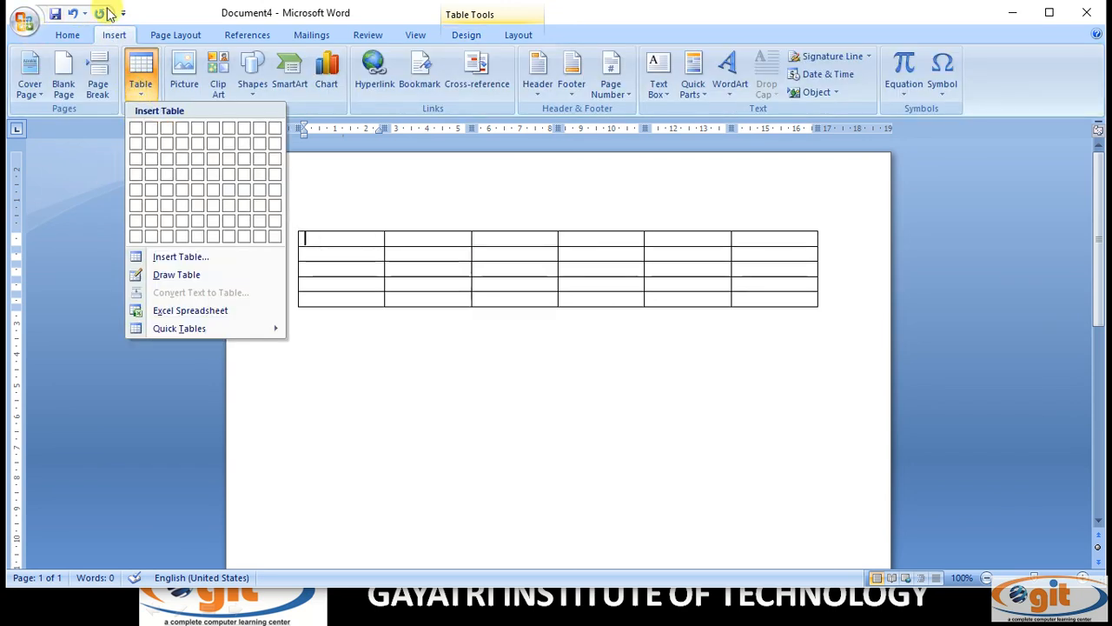
left_click(186, 256)
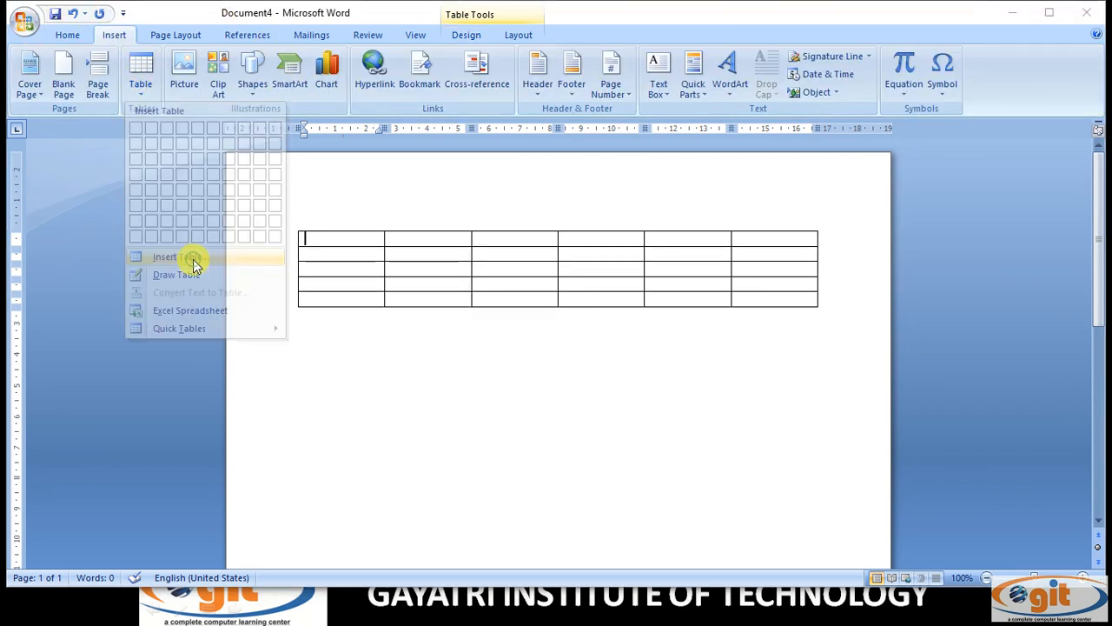
left_click_drag(356, 172, 292, 242)
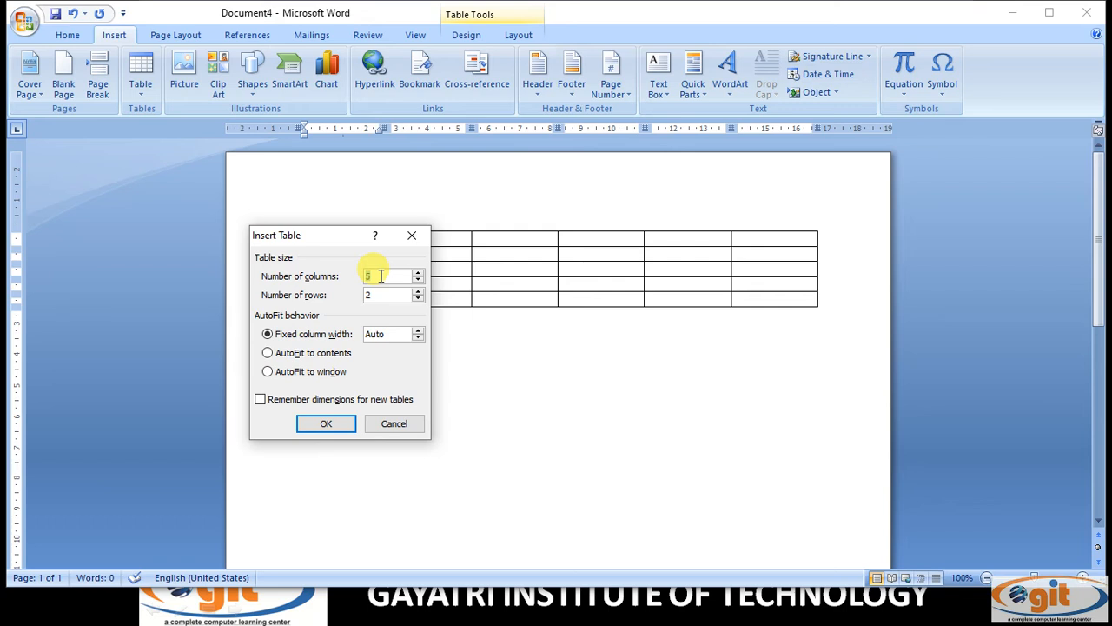
left_click(413, 242)
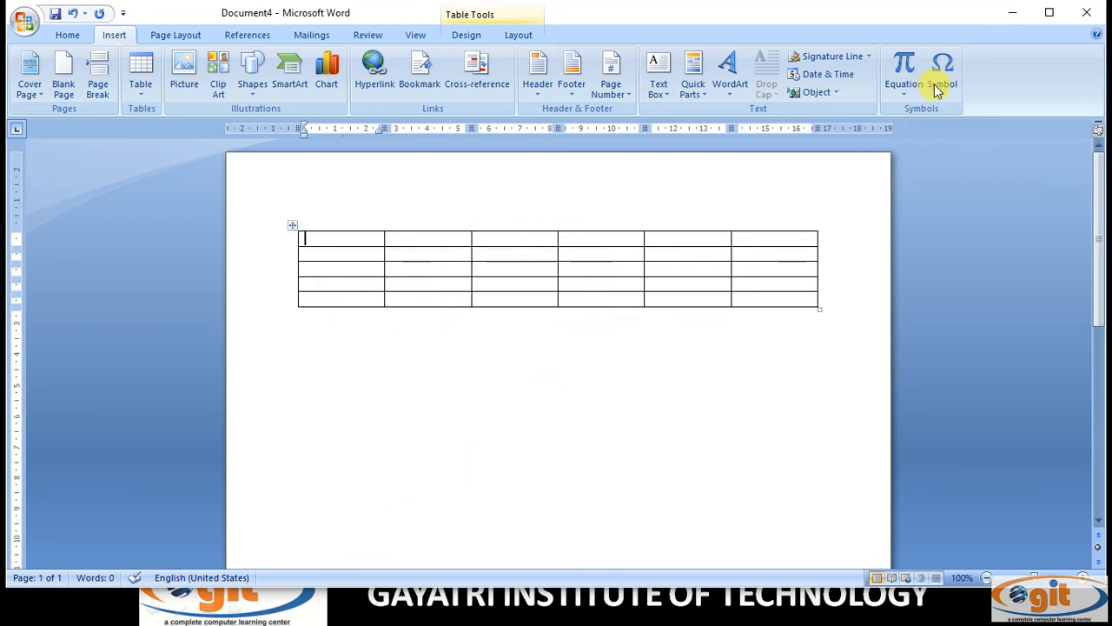
left_click(1013, 14)
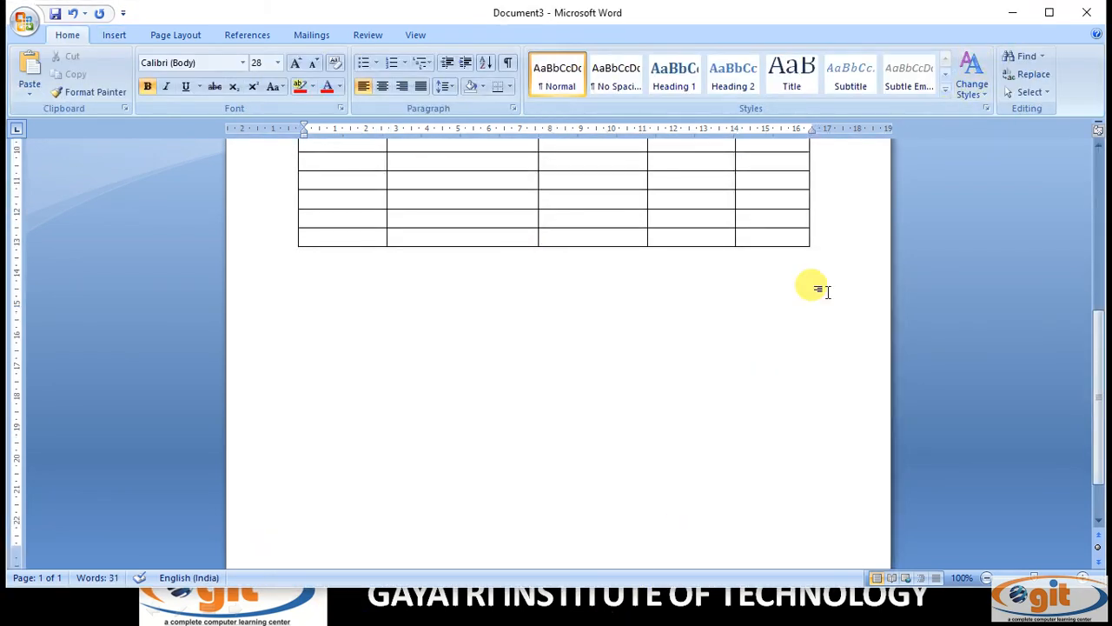
Exit the slide show, reopen Document3, click the first empty row and show Table Tools Design
left_click(1013, 14)
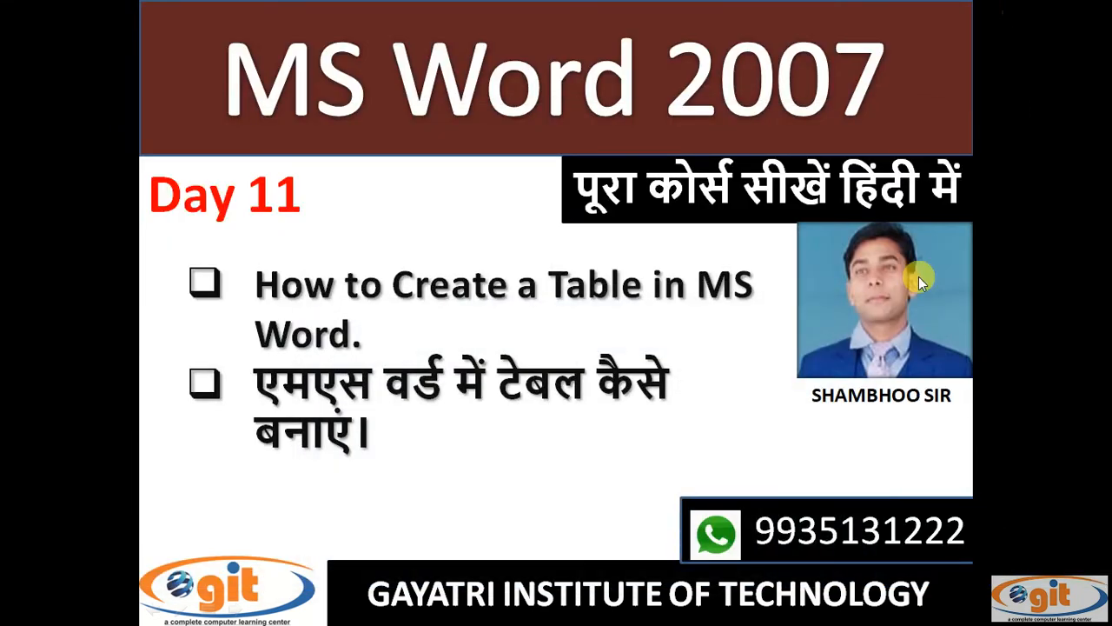
key("Escape")
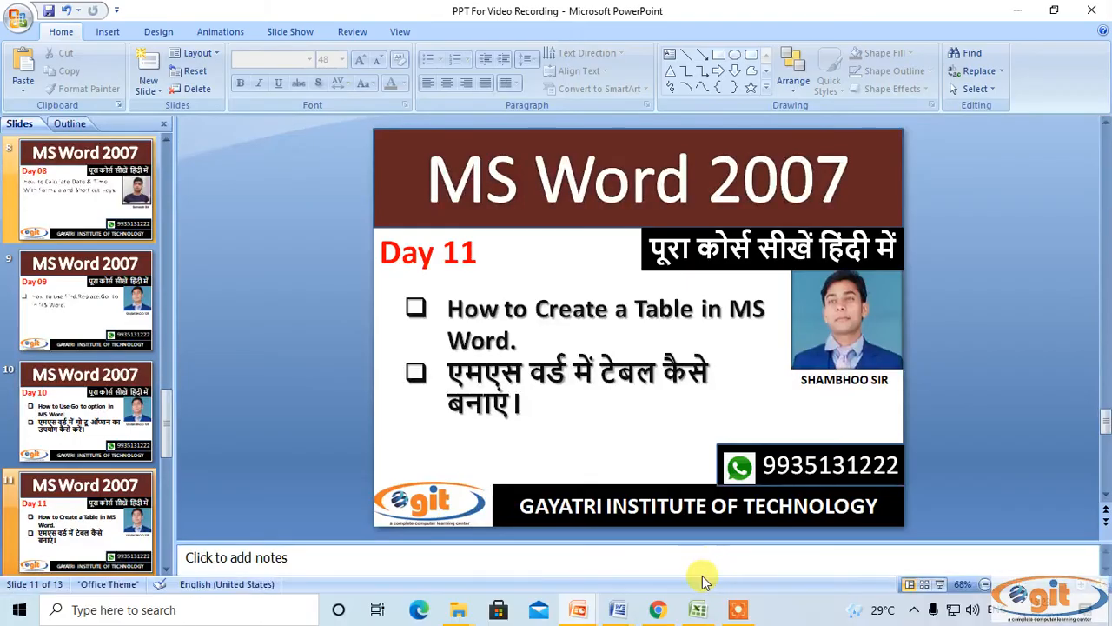
mouse_move(628, 613)
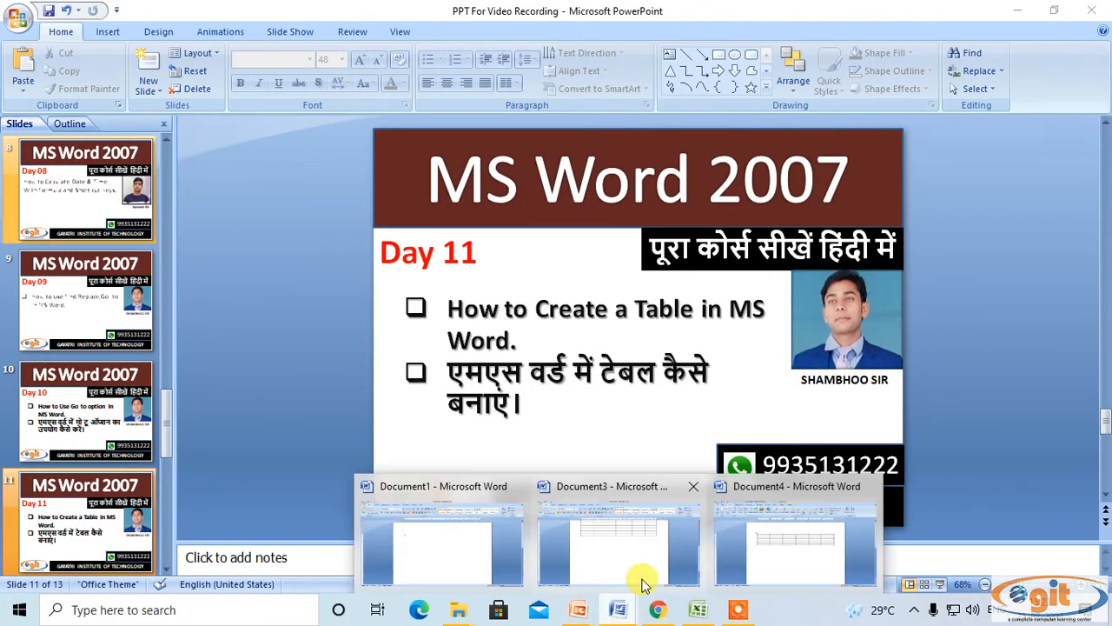
left_click(703, 576)
scroll(432, 313, "up", 8)
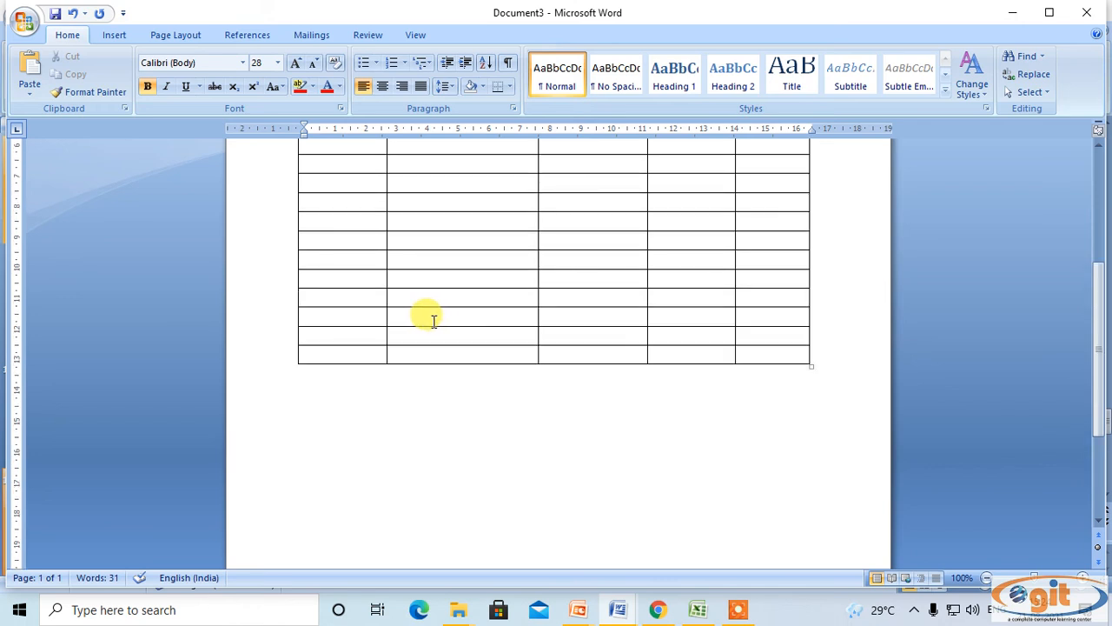
scroll(409, 305, "down", 2)
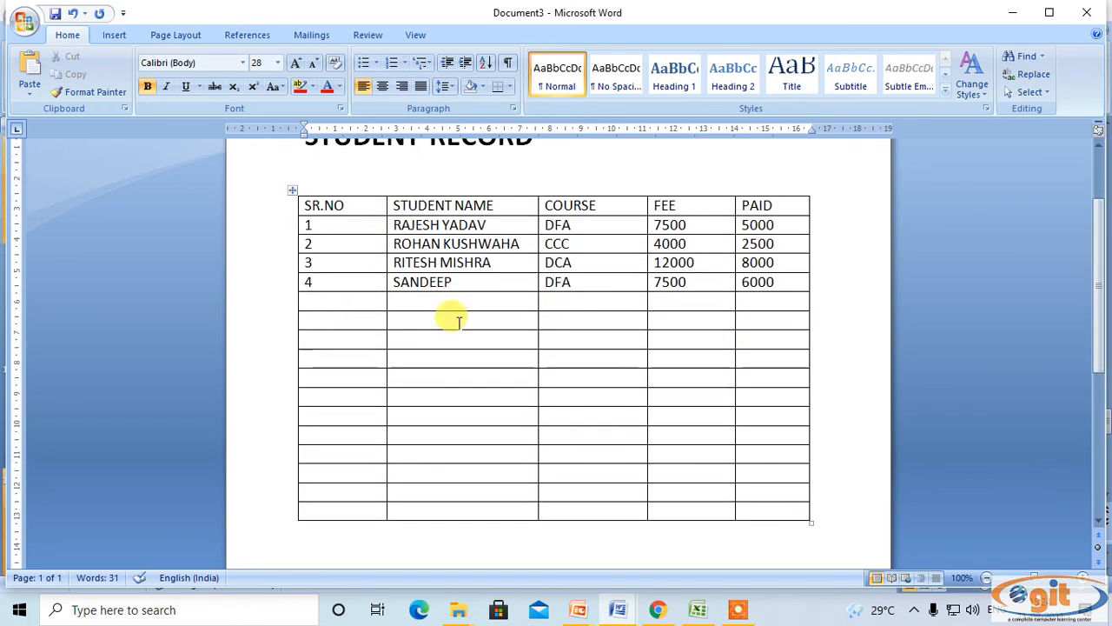
left_click(329, 297)
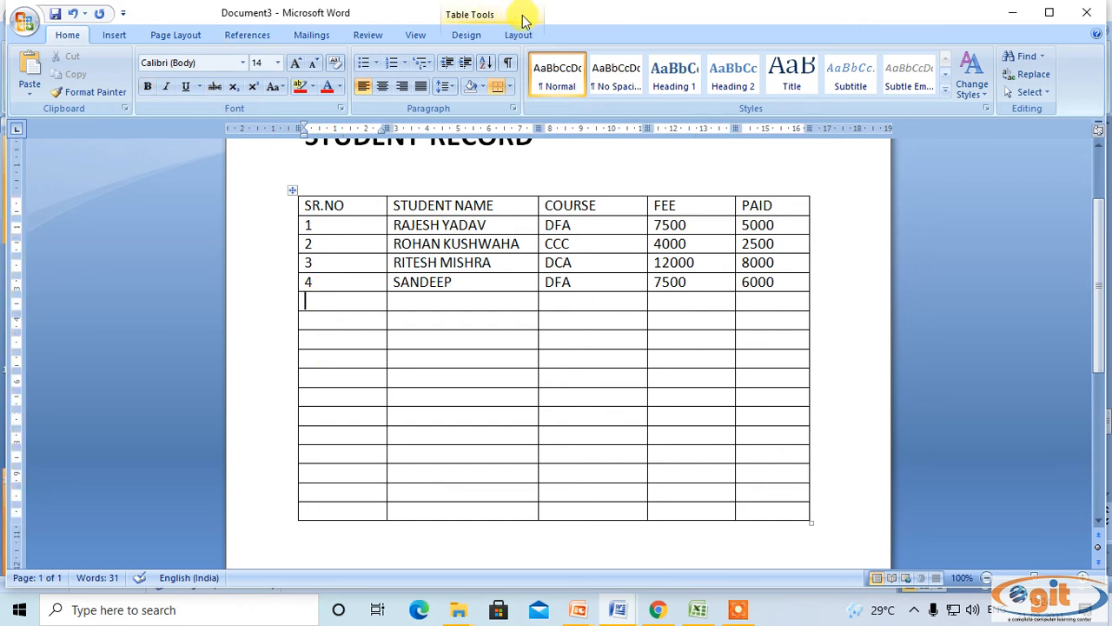
left_click(479, 35)
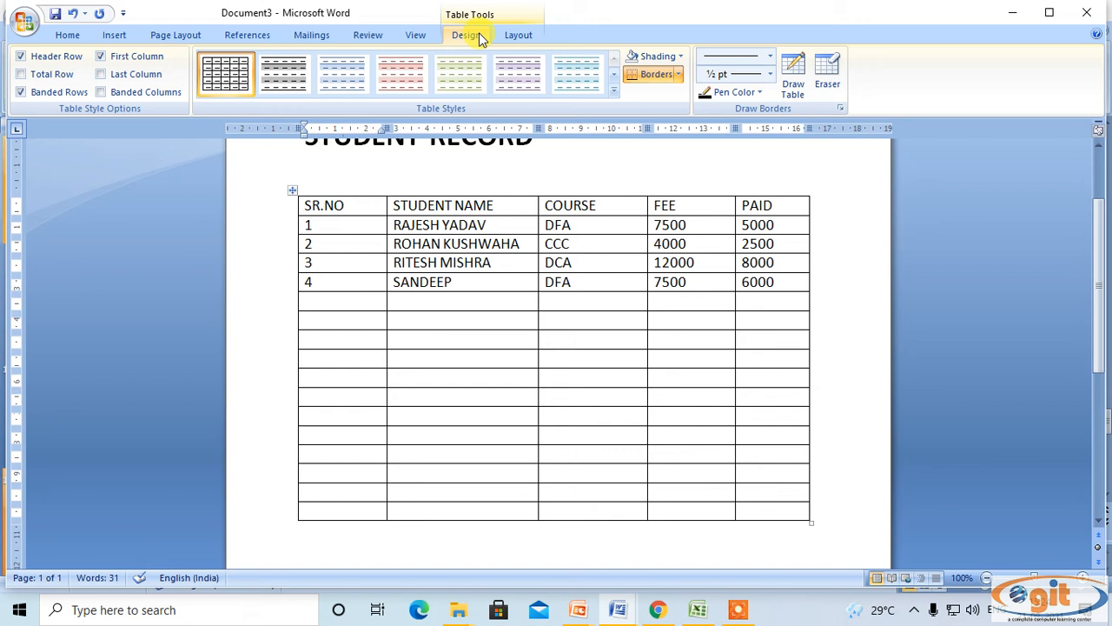
Erase the empty rows and STUDENT NAME, COURSE and SR.NO borders with the Eraser, then undo
left_click(828, 74)
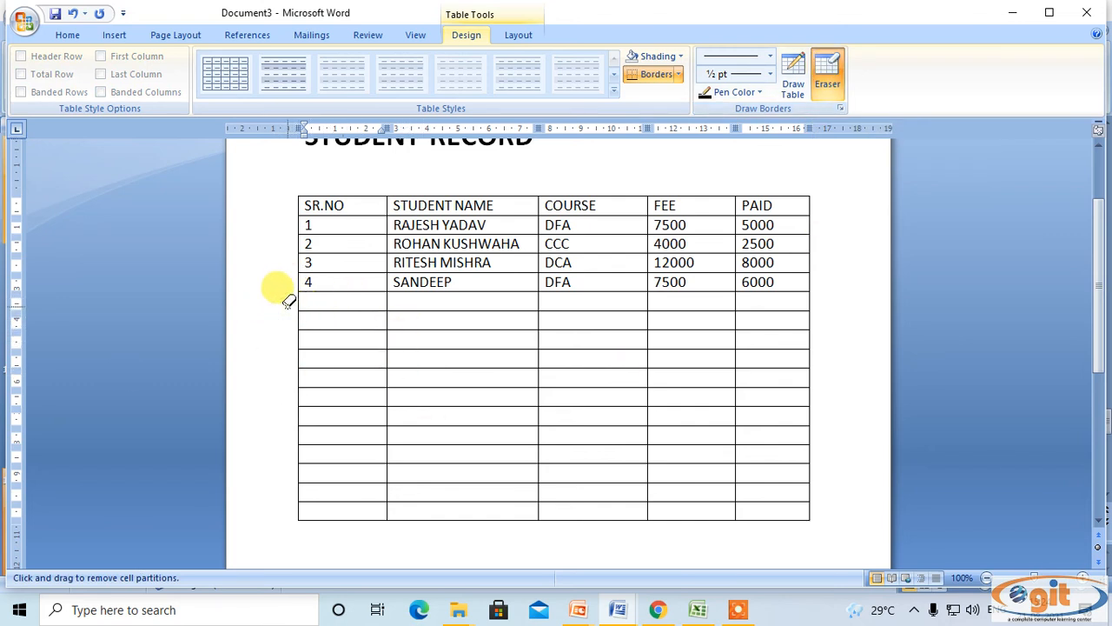
mouse_move(289, 300)
left_mouse_down()
mouse_move(385, 360)
mouse_move(686, 489)
mouse_move(826, 532)
mouse_move(847, 529)
mouse_move(832, 488)
left_mouse_up()
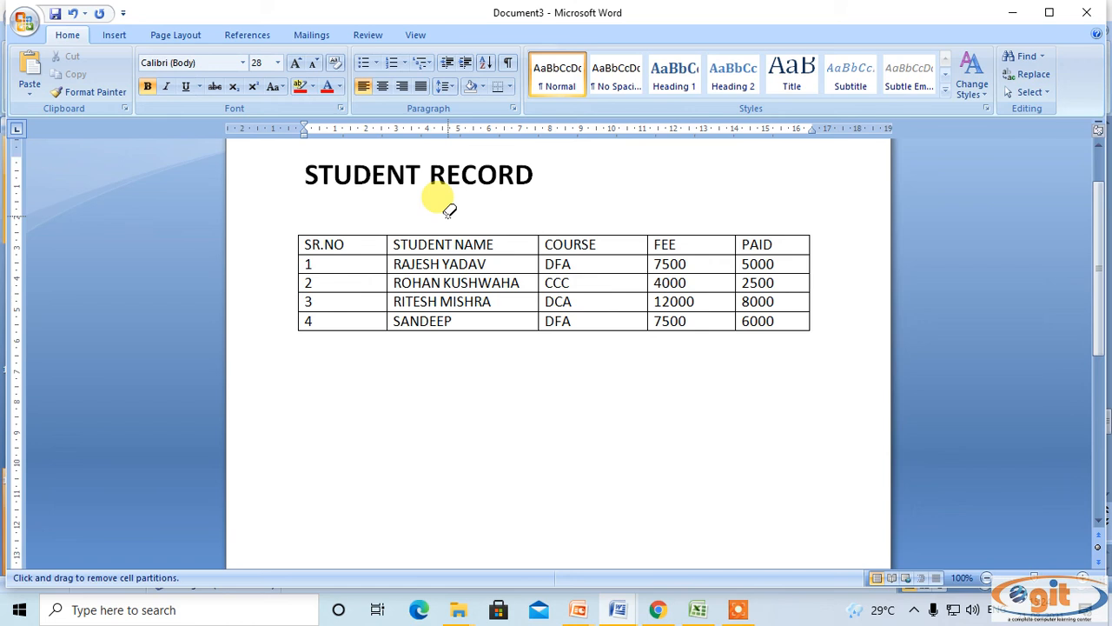
left_click_drag(446, 223, 450, 358)
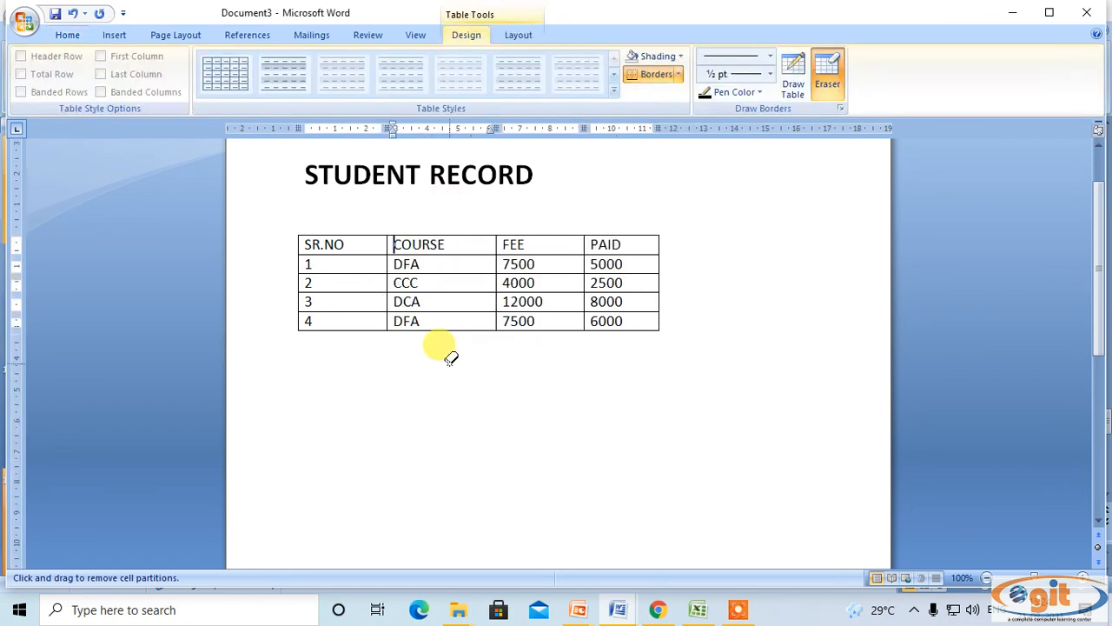
left_click_drag(432, 219, 447, 373)
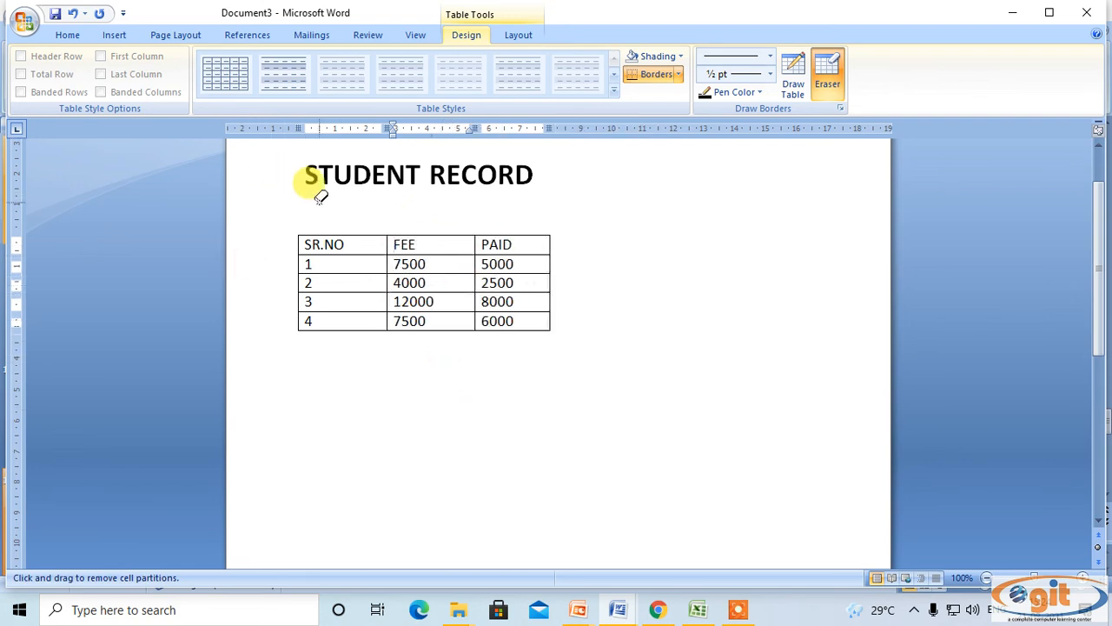
mouse_move(320, 214)
left_mouse_down()
mouse_move(360, 397)
mouse_move(360, 368)
left_mouse_up()
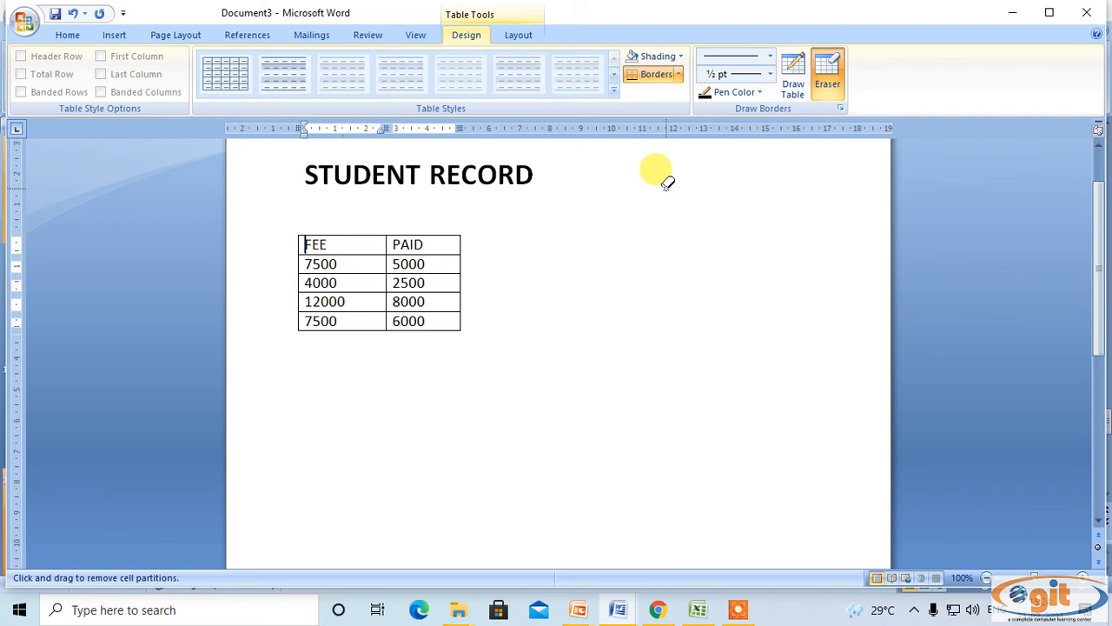
key("ctrl+z")
key("ctrl+z")
key("ctrl+z")
key("ctrl+z")
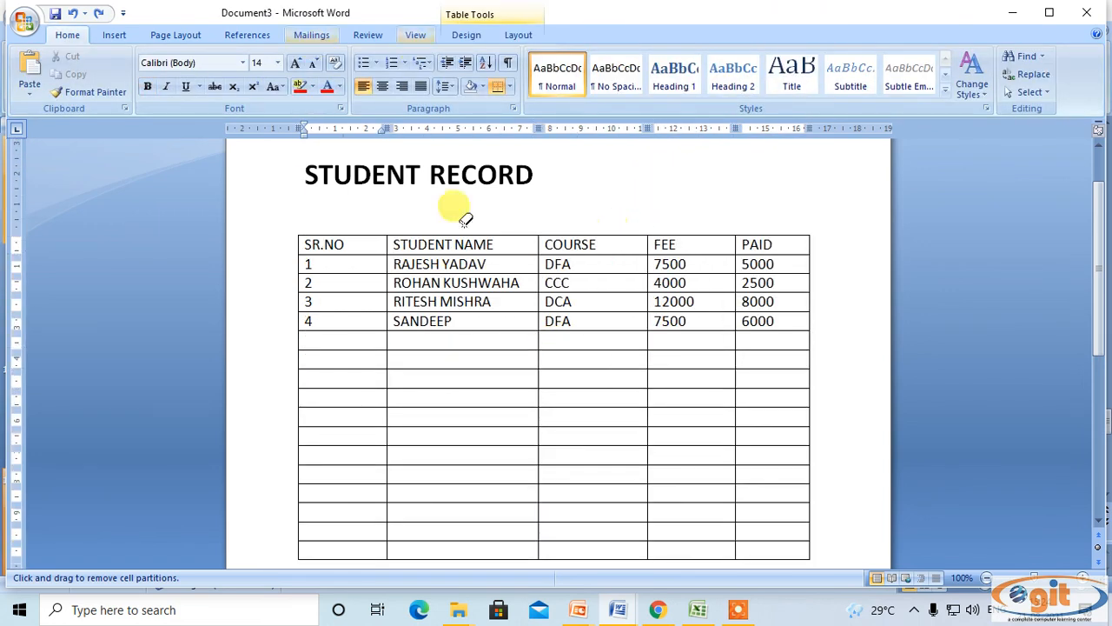
Merge several empty cells in the STUDENT NAME column with the Eraser
scroll(426, 293, "down", 3)
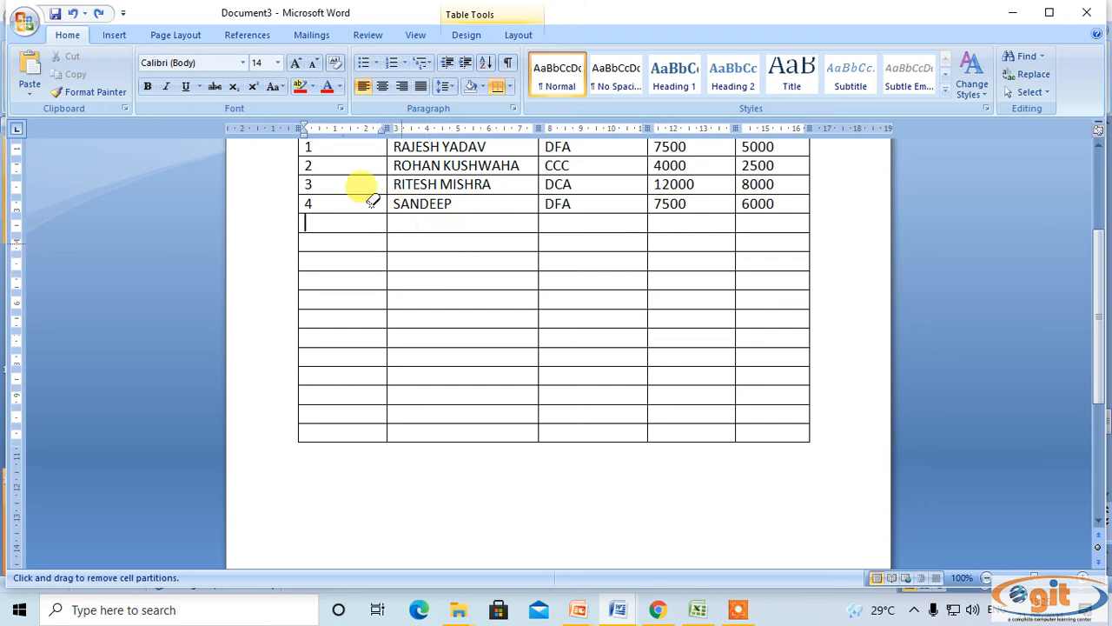
left_click(465, 233)
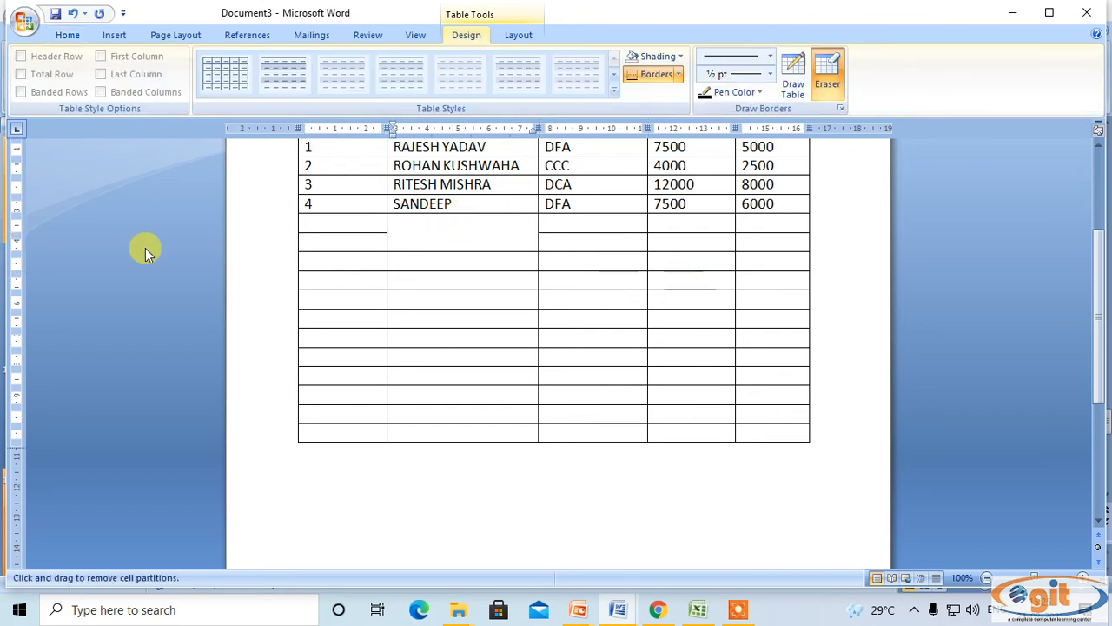
left_click(438, 309)
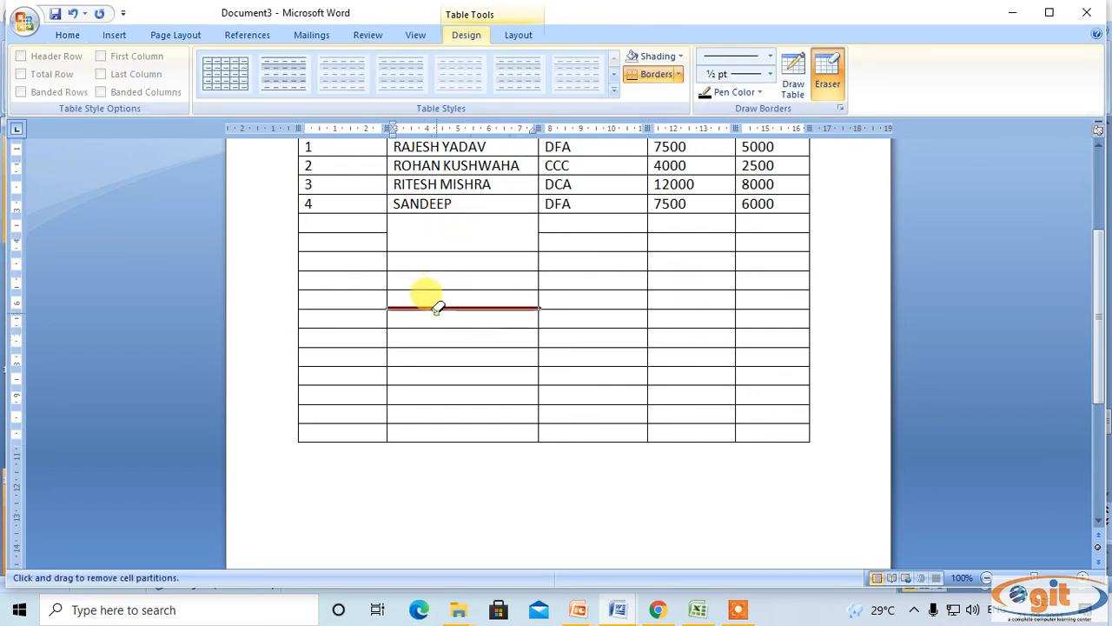
Erase the bottom-row borders to join the first four columns into one wide cell
left_click(369, 423)
left_click(450, 425)
left_click(566, 425)
left_click(678, 424)
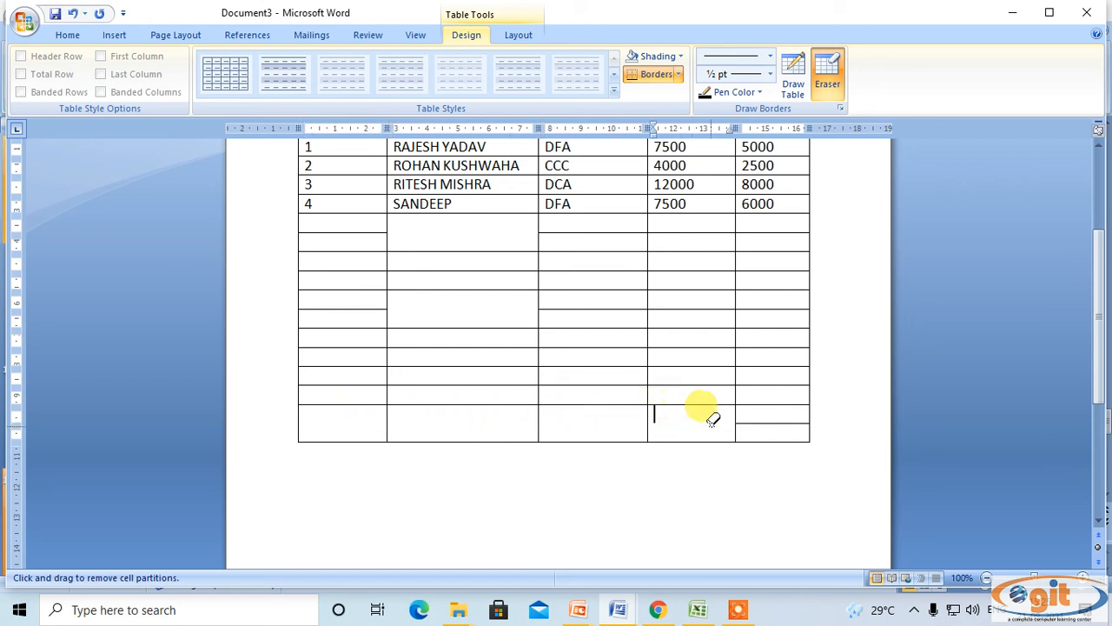
left_click(388, 423)
left_click(539, 424)
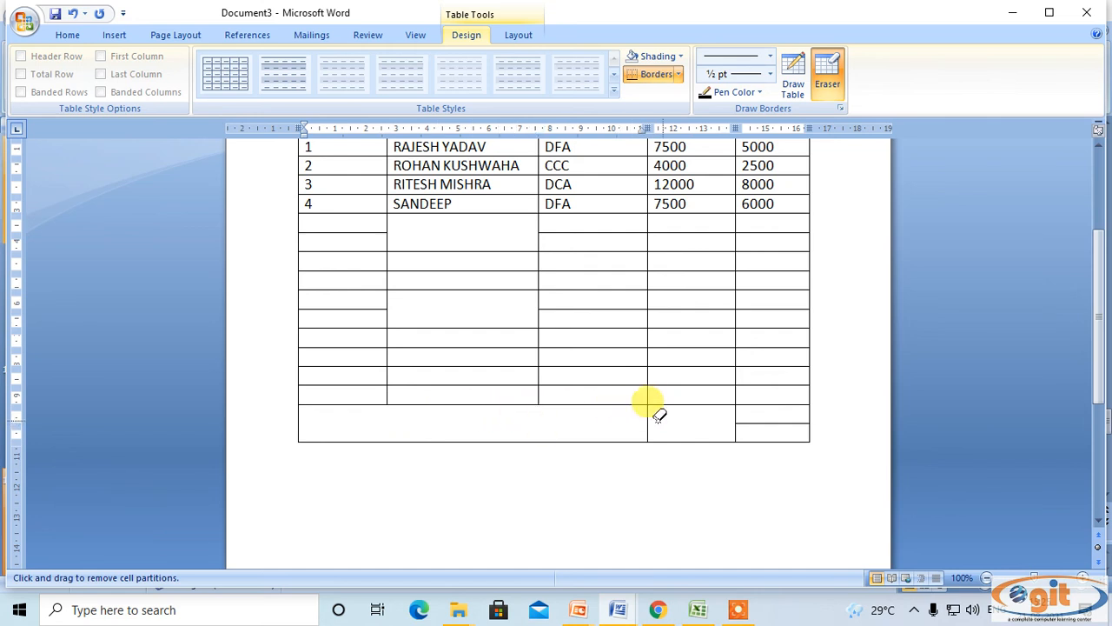
left_click(650, 419)
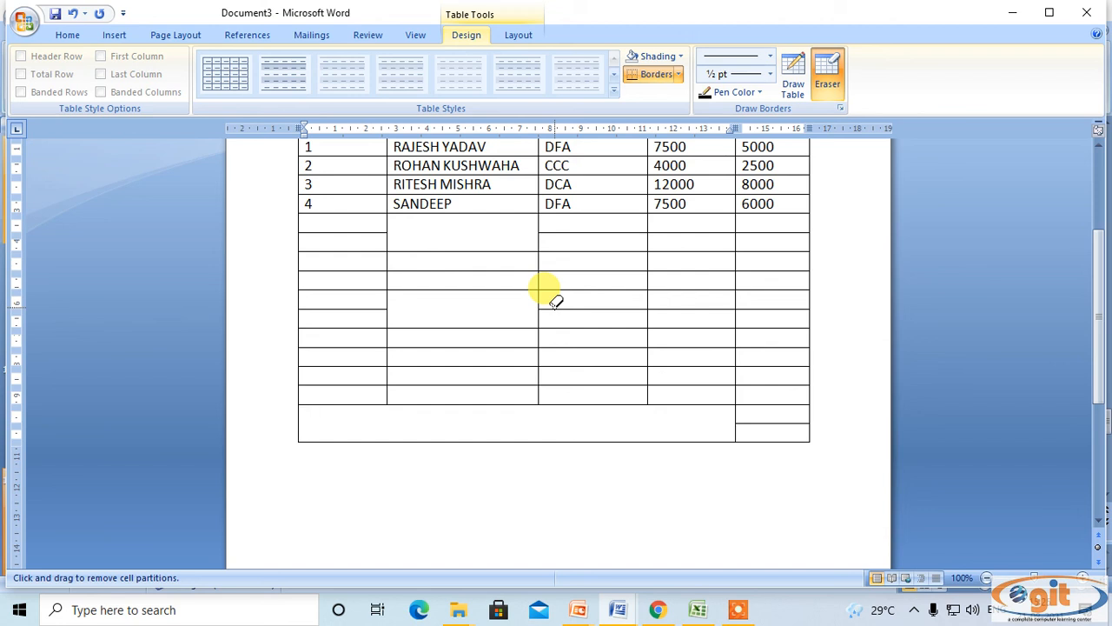
Erase the partitions across the empty cells, merging them into one block
scroll(557, 301, "up", 1)
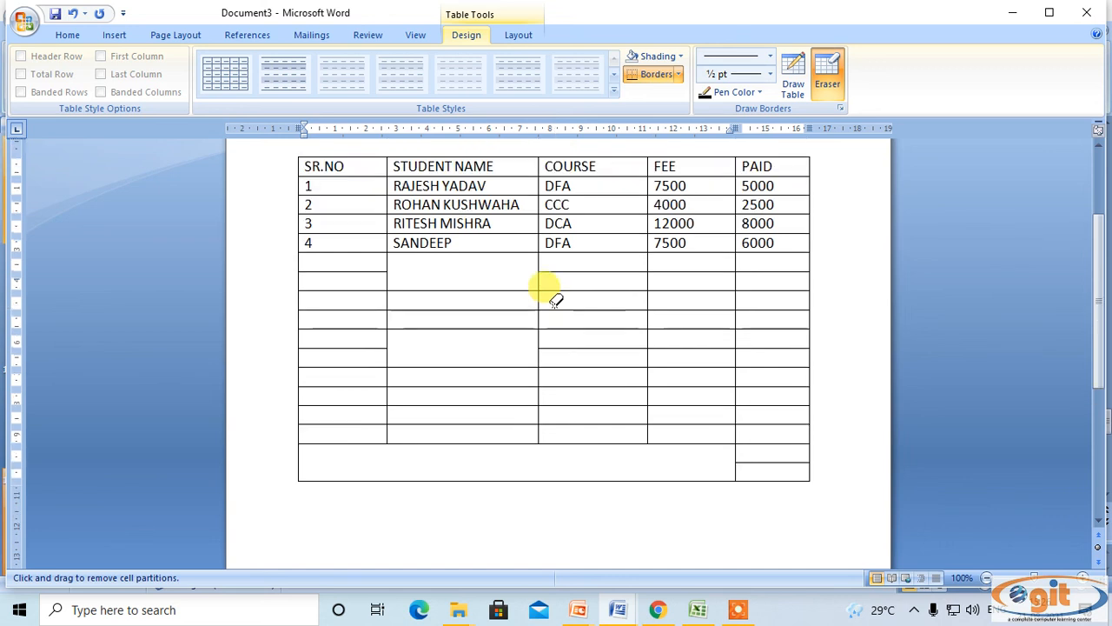
left_click(828, 75)
mouse_move(320, 267)
left_mouse_down()
mouse_move(445, 354)
mouse_move(487, 365)
left_mouse_up()
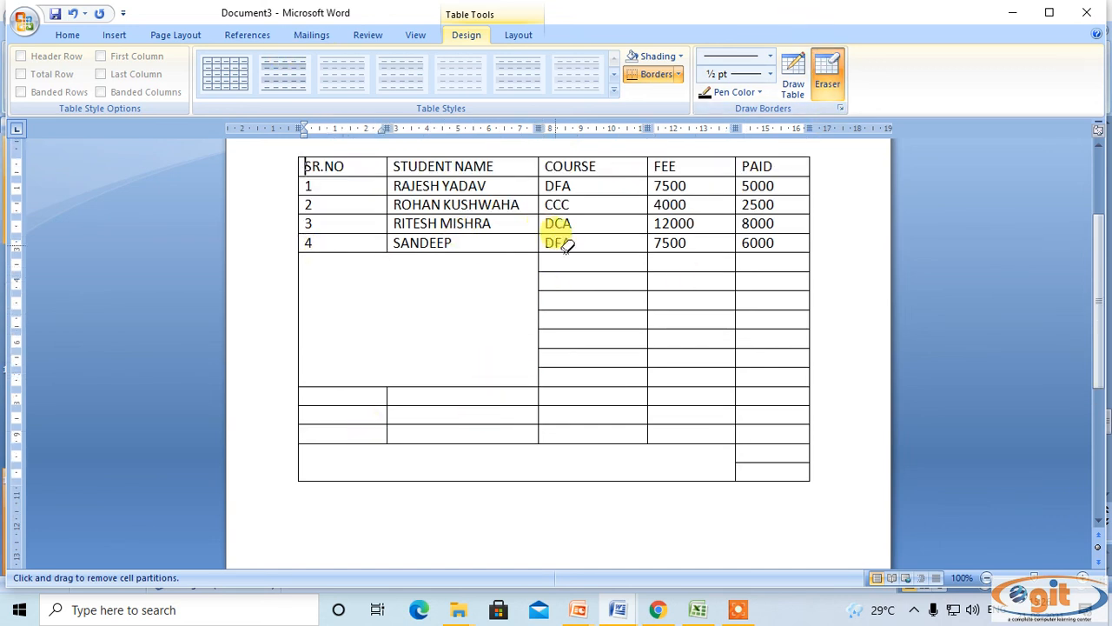
mouse_move(582, 265)
left_mouse_down()
mouse_move(591, 301)
mouse_move(658, 355)
mouse_move(773, 355)
left_mouse_up()
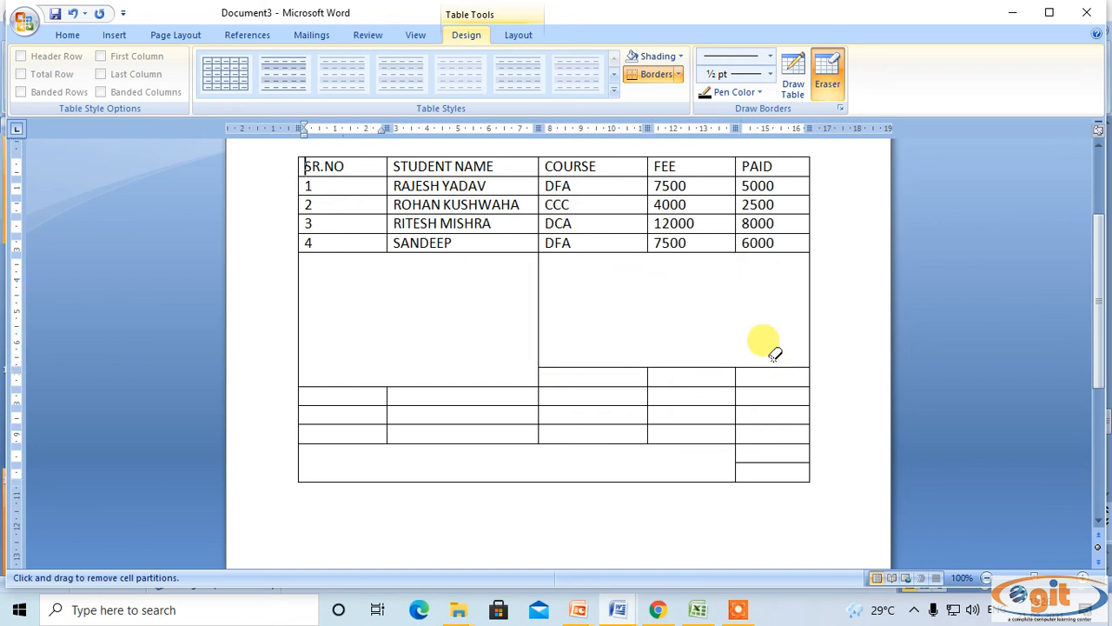
mouse_move(510, 284)
left_mouse_down()
mouse_move(613, 358)
mouse_move(714, 376)
left_mouse_up()
left_click_drag(756, 374, 753, 377)
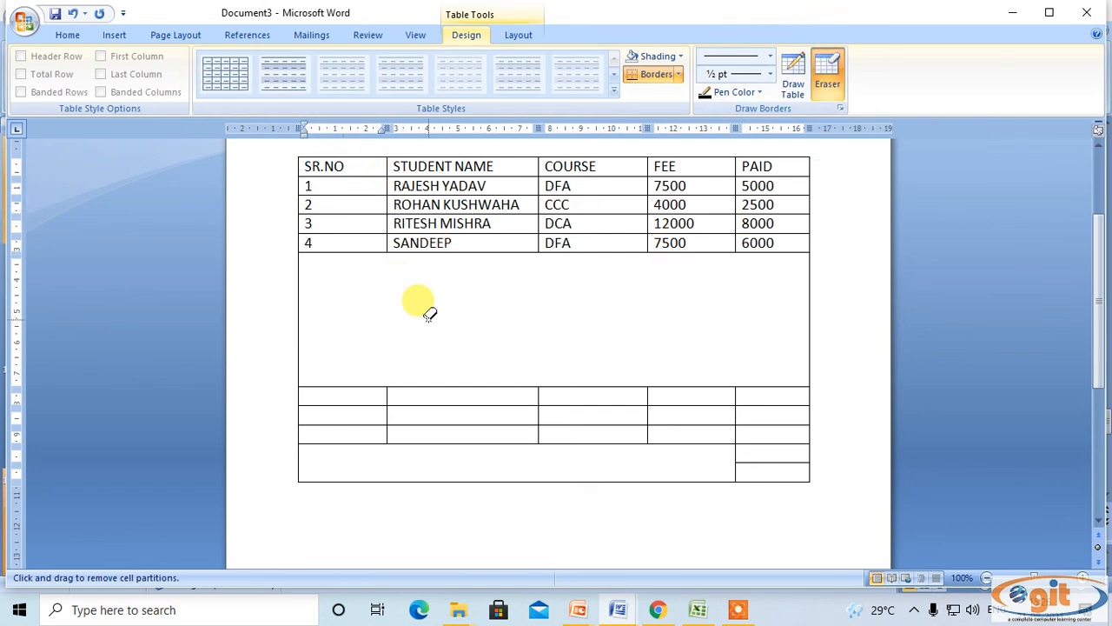
Undo the erasures so the empty rows return to a separate-cell grid
key("ctrl+z")
key("ctrl+z")
key("ctrl+z")
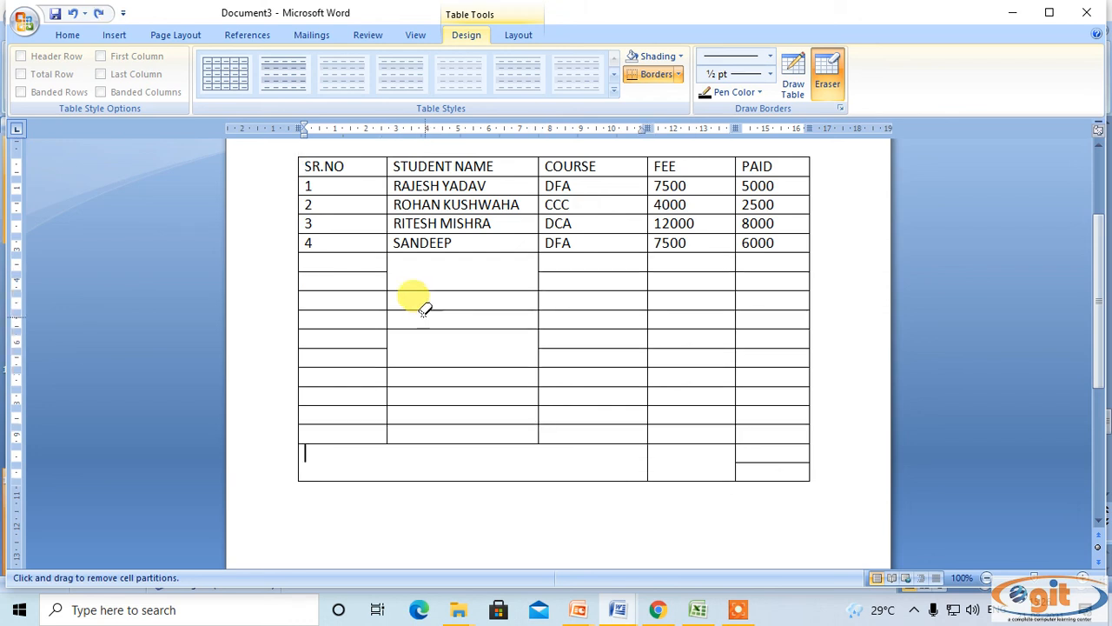
key("ctrl+z")
key("ctrl+z")
key("ctrl+z")
key("ctrl+z")
key("ctrl+z")
key("ctrl+z")
key("ctrl+z")
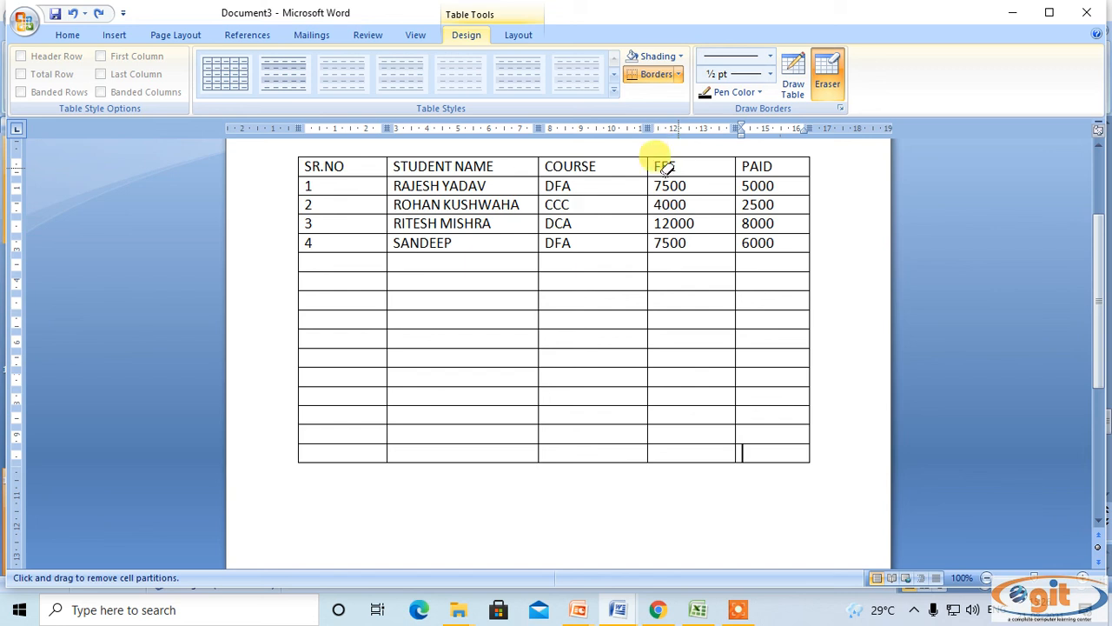
left_click(67, 36)
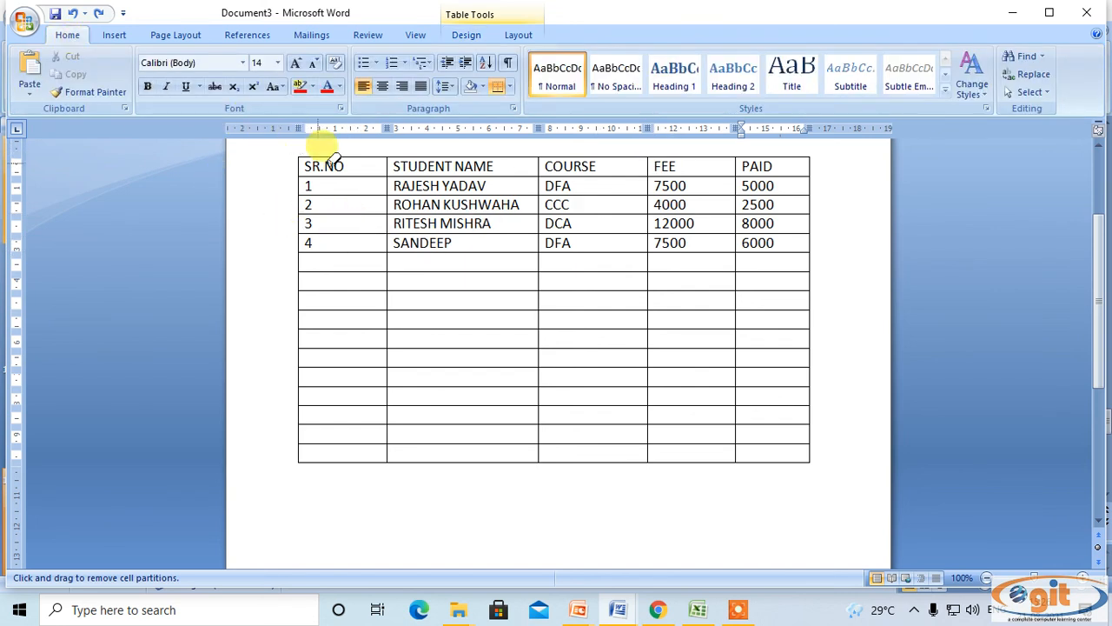
left_click(469, 34)
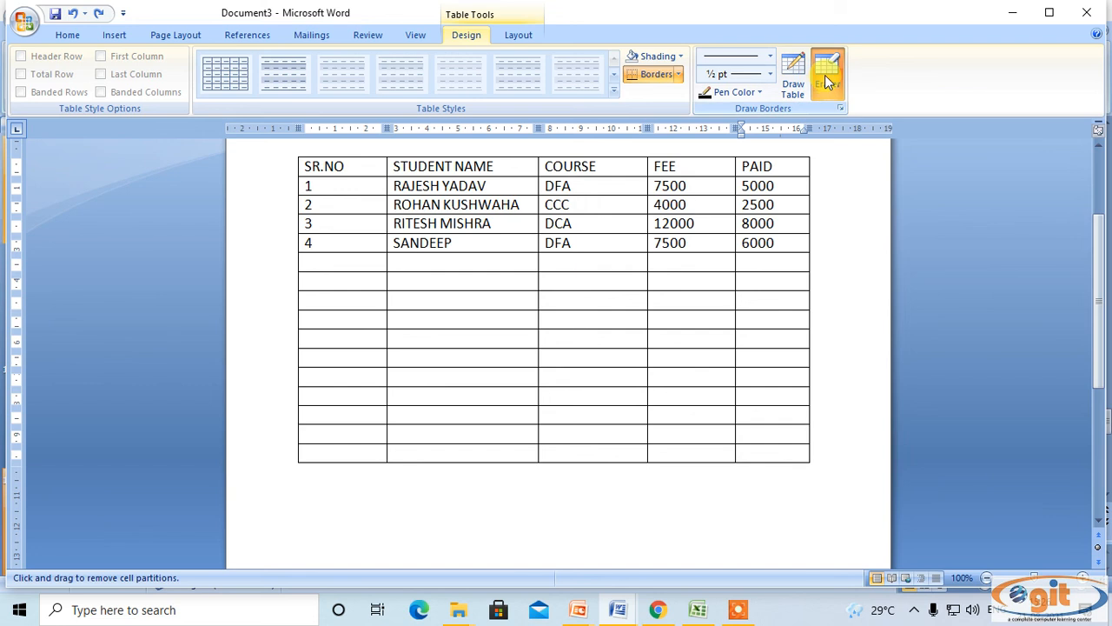
Turn off the Eraser, select the header row and show the Home formatting options
left_click(817, 87)
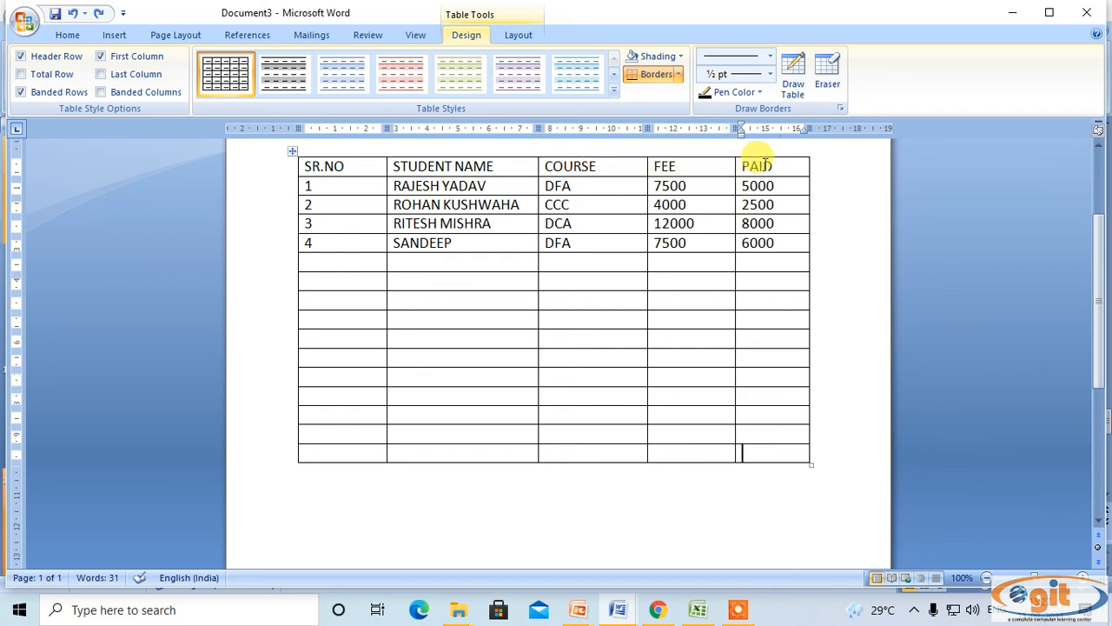
left_click_drag(296, 156, 766, 165)
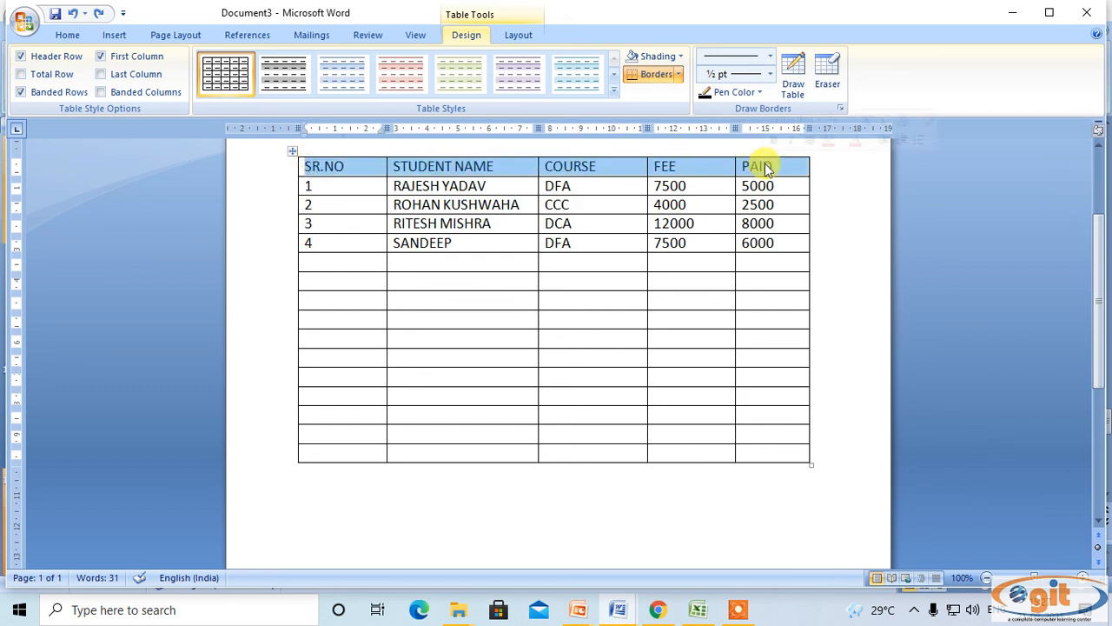
left_click(67, 39)
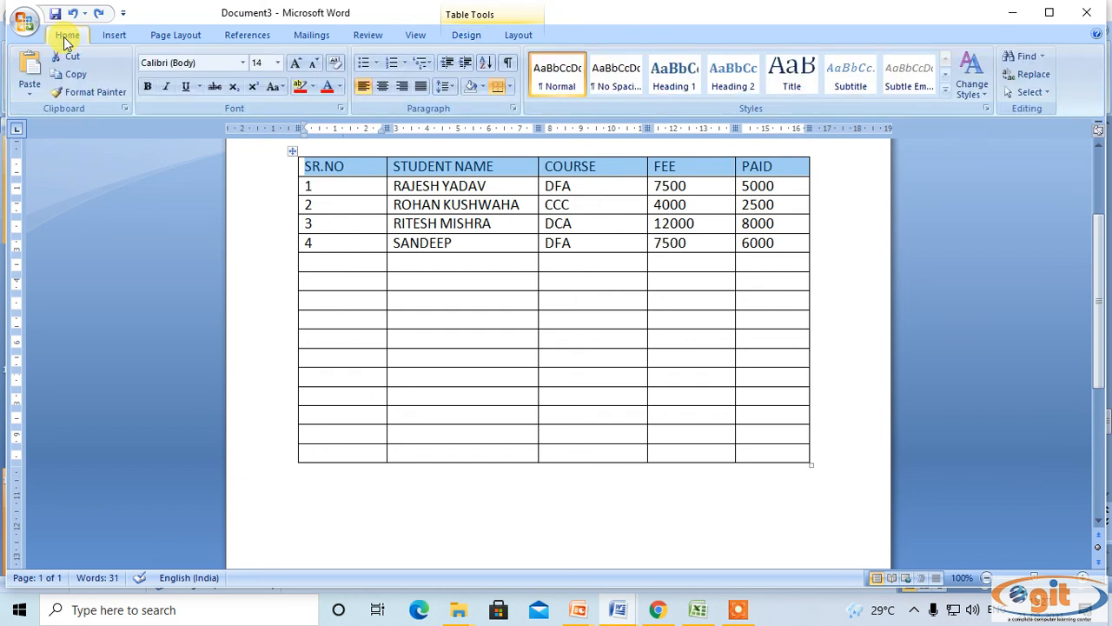
Colour the header row text red
left_click(338, 87)
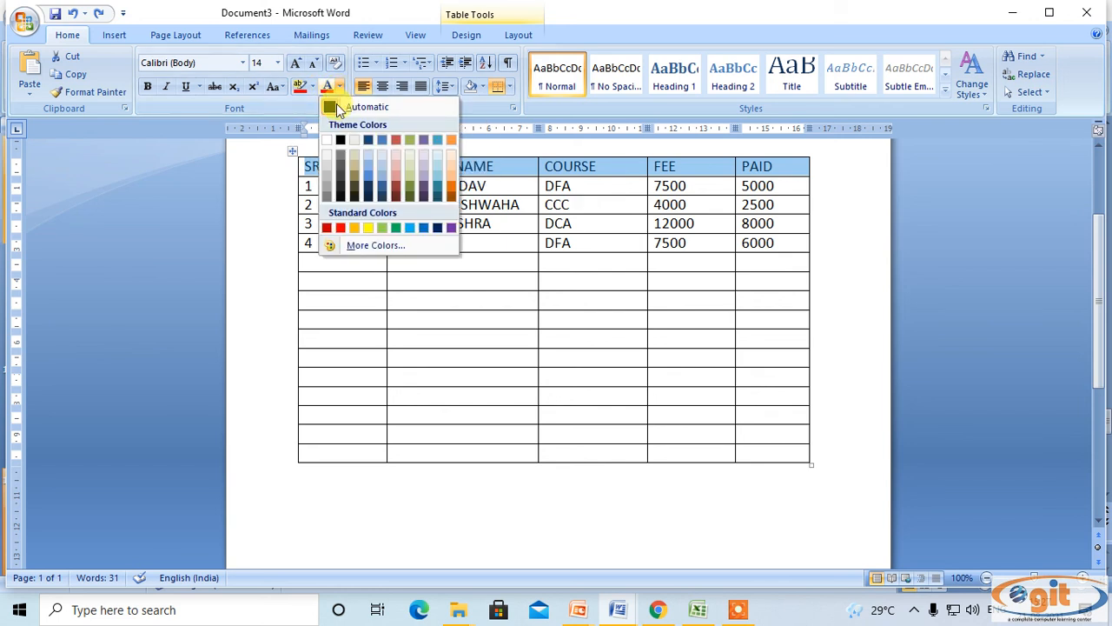
left_click(344, 227)
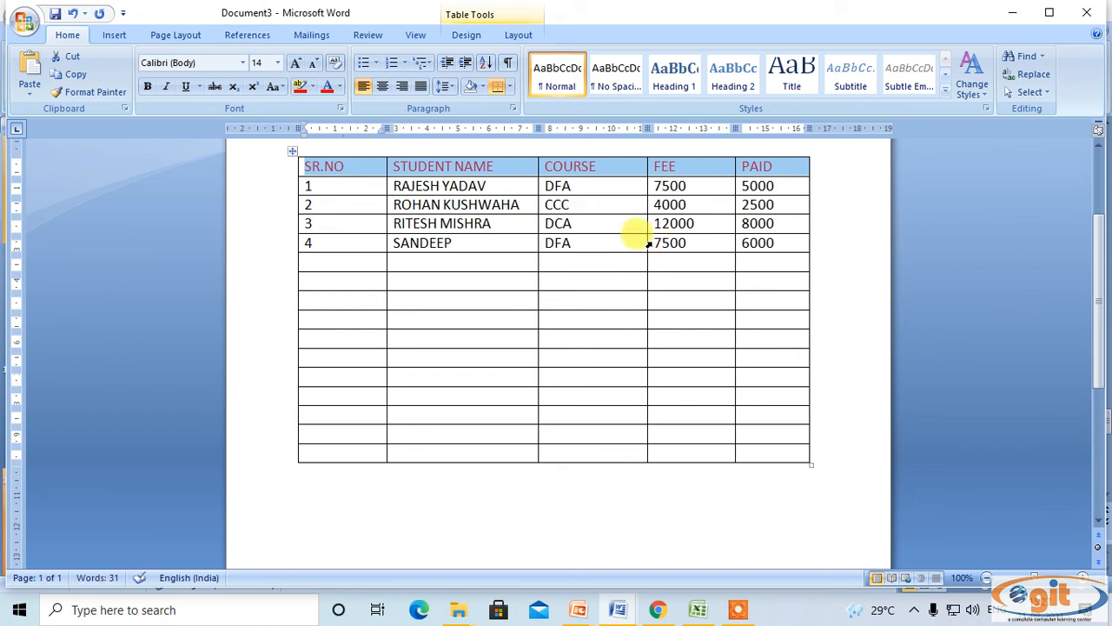
left_click(613, 243)
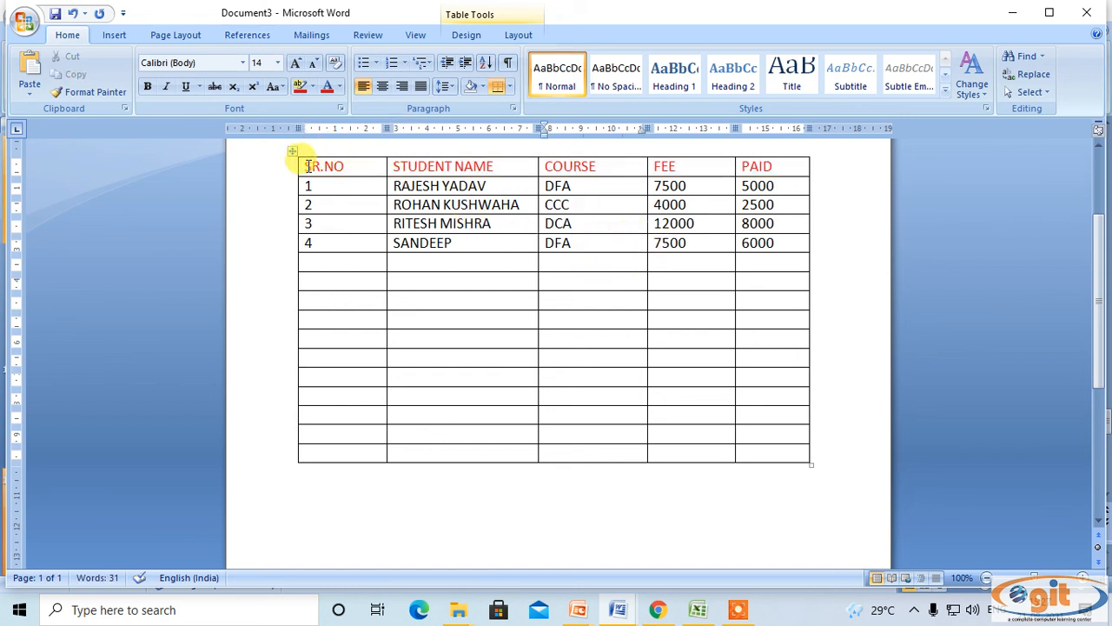
Reselect the header row and open Text Highlight Color, closing it without applying a colour
left_click_drag(304, 165, 813, 167)
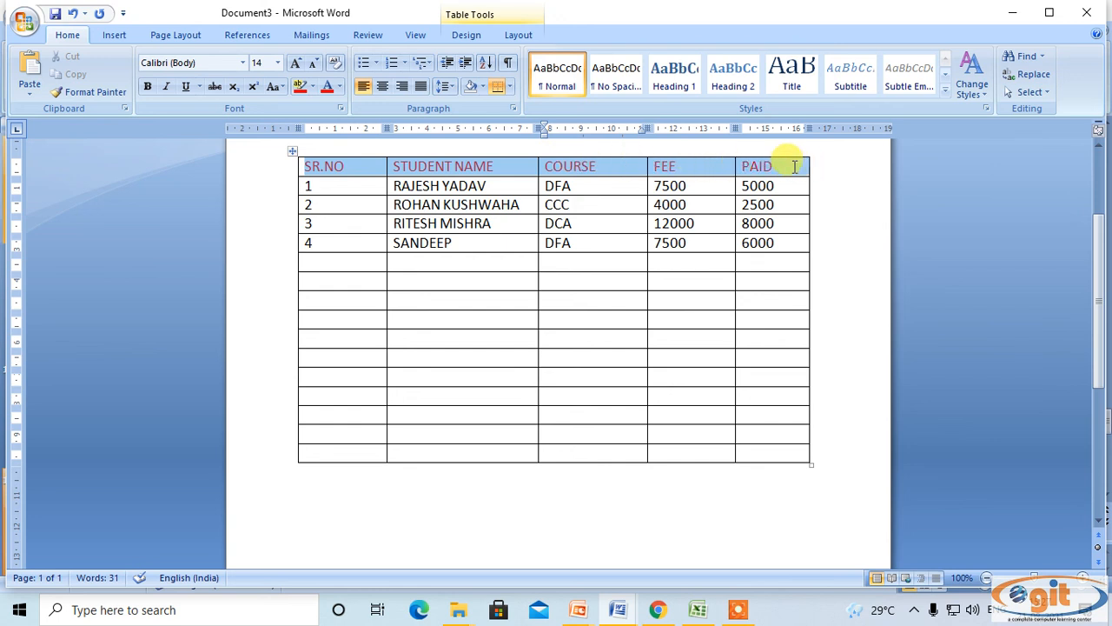
left_click(312, 87)
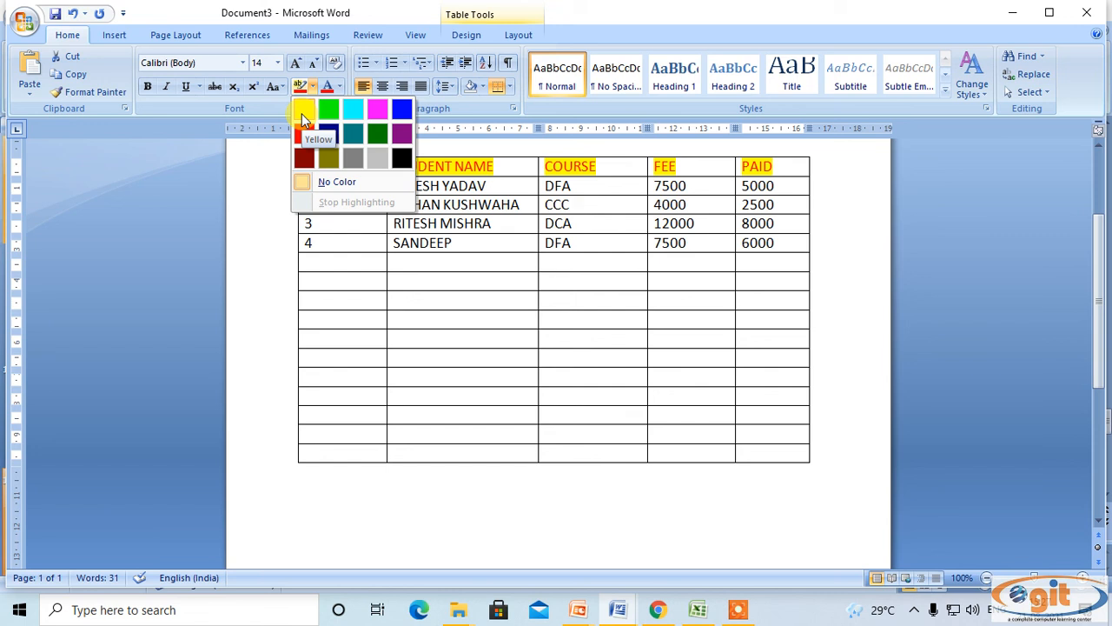
left_click(491, 248)
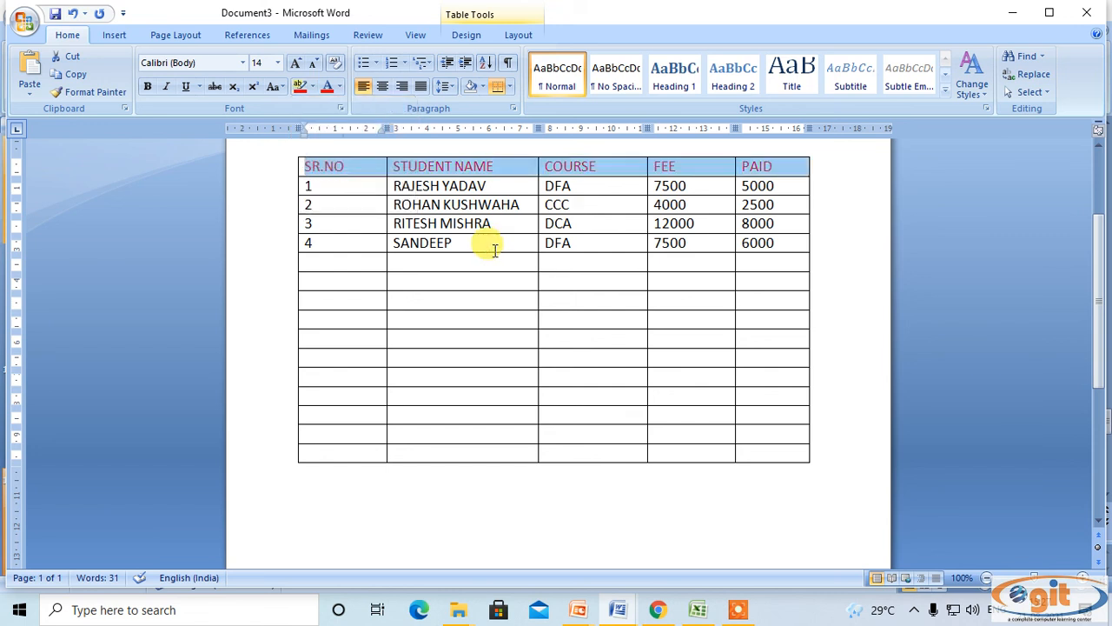